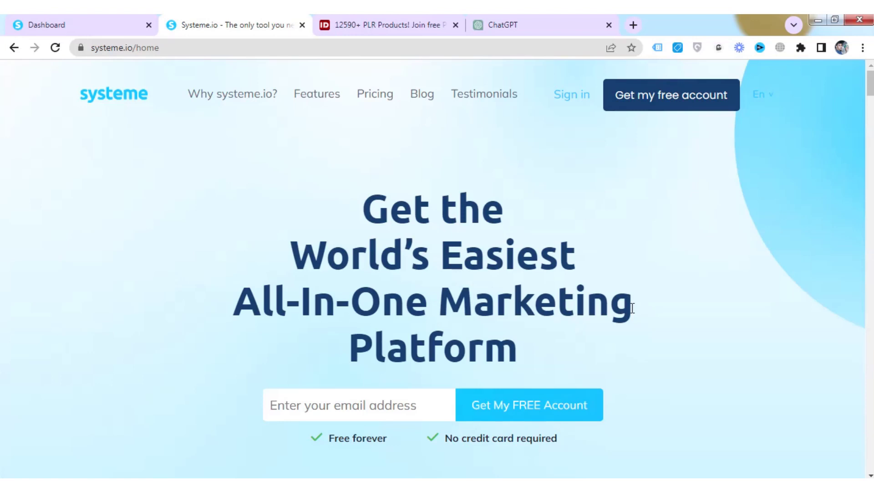
- Review the systeme.io home page's free-account offer, testimonials and feature overview, and close the page to return to the account dashboard
scroll(702, 312, "down", 3)
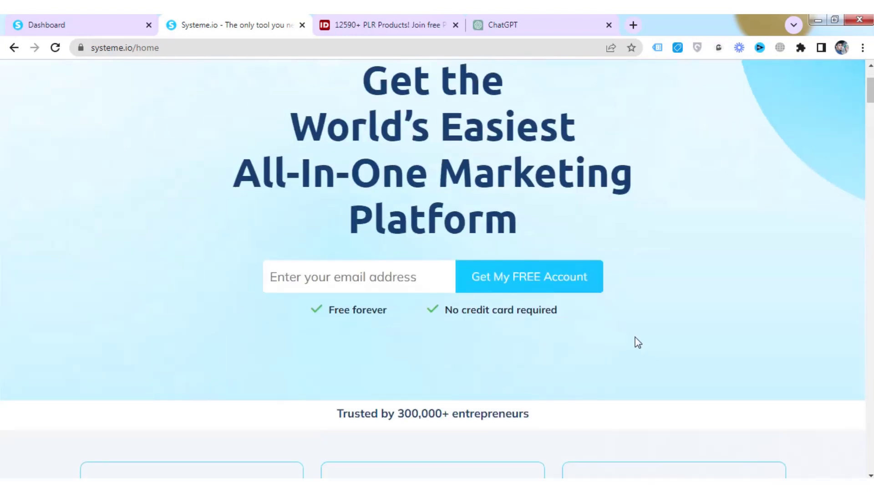
scroll(436, 332, "up", 3)
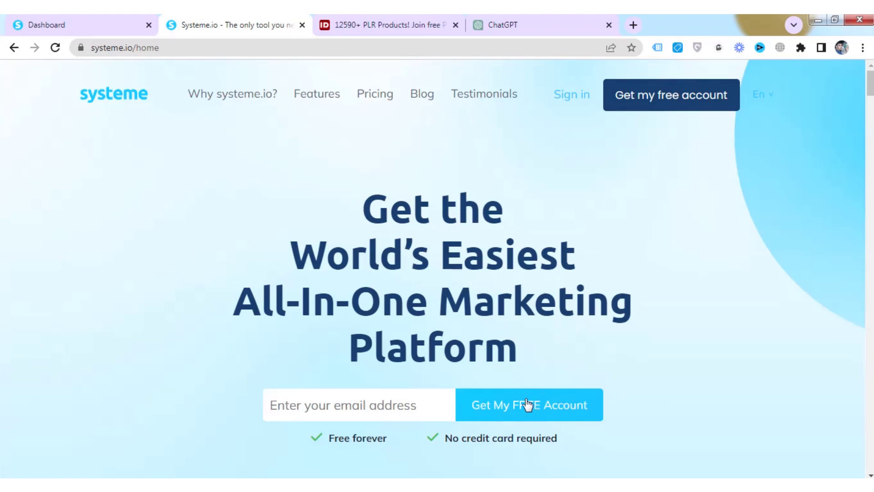
scroll(629, 376, "down", 5)
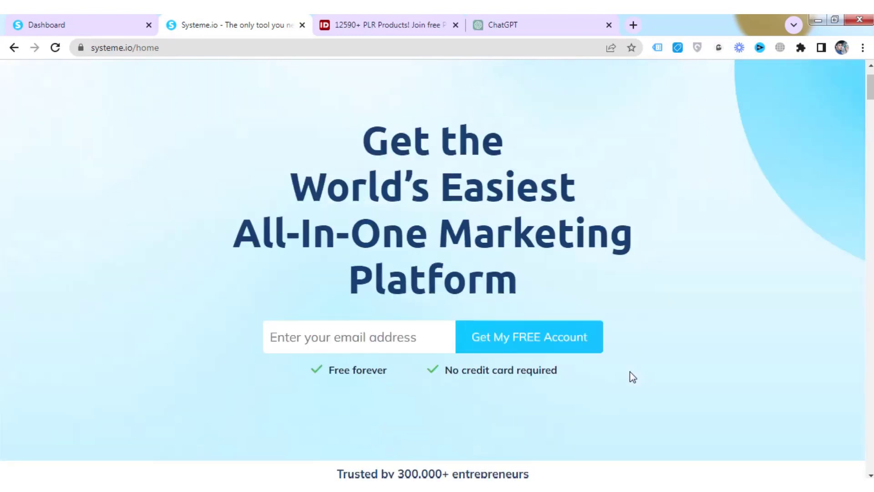
scroll(627, 374, "down", 2)
scroll(535, 355, "up", 1)
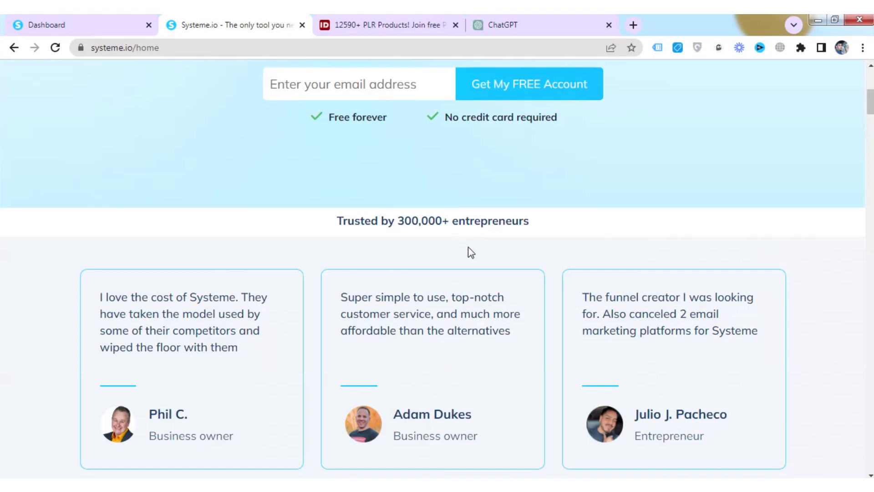
scroll(416, 372, "down", 1)
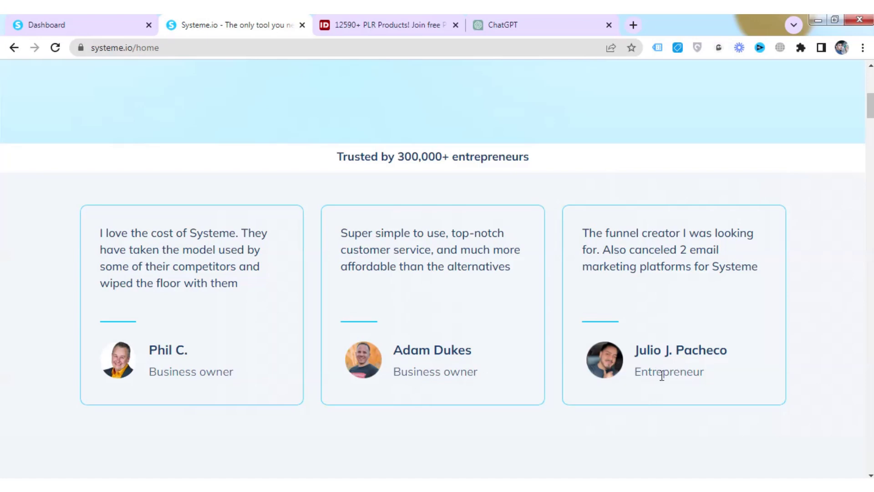
scroll(461, 363, "down", 3)
scroll(462, 364, "down", 3)
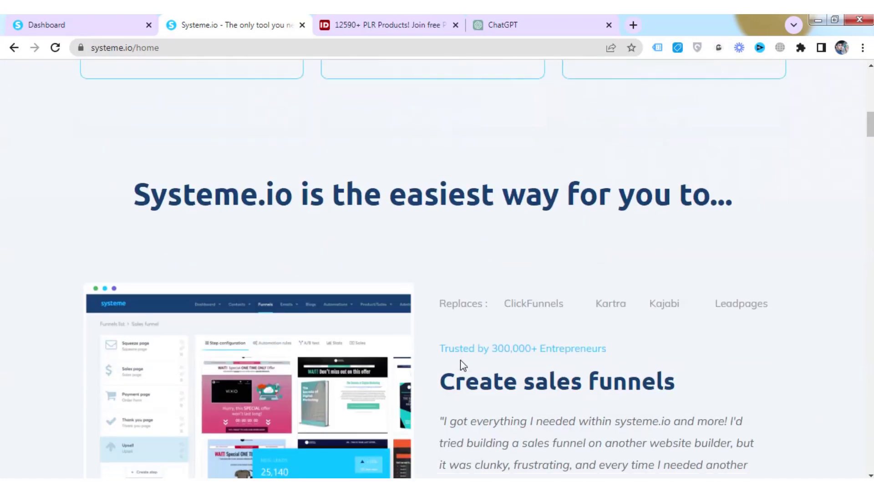
scroll(462, 363, "up", 15)
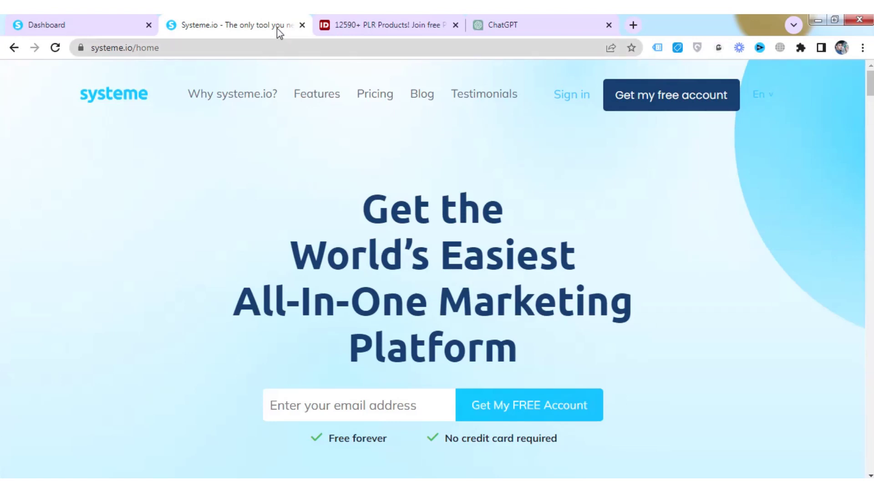
left_click(303, 25)
left_click(55, 28)
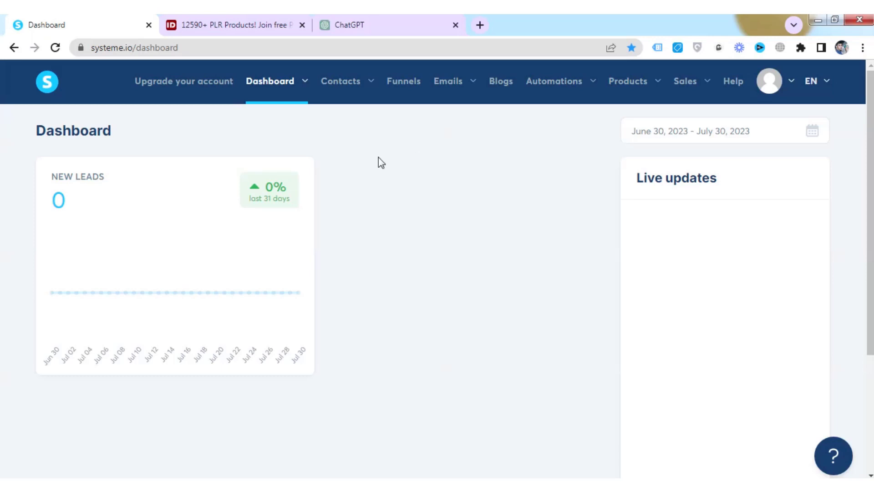
- Switch to the idplr.com site and open its listing of eBooks with Private Label Rights
left_click(215, 29)
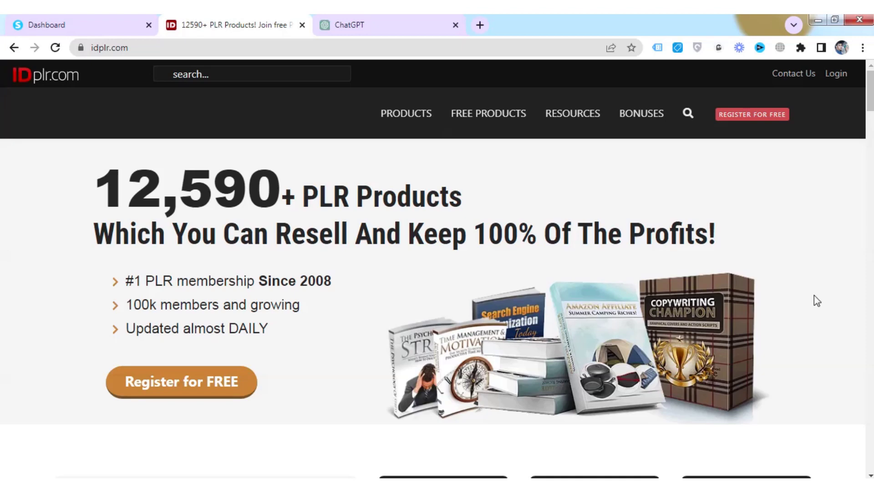
scroll(812, 296, "down", 10)
scroll(798, 297, "up", 10)
mouse_move(400, 114)
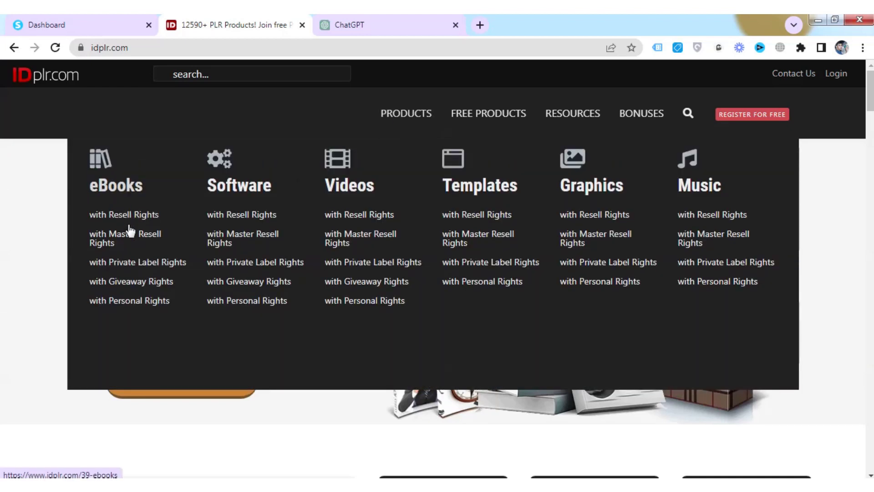
left_click(124, 265)
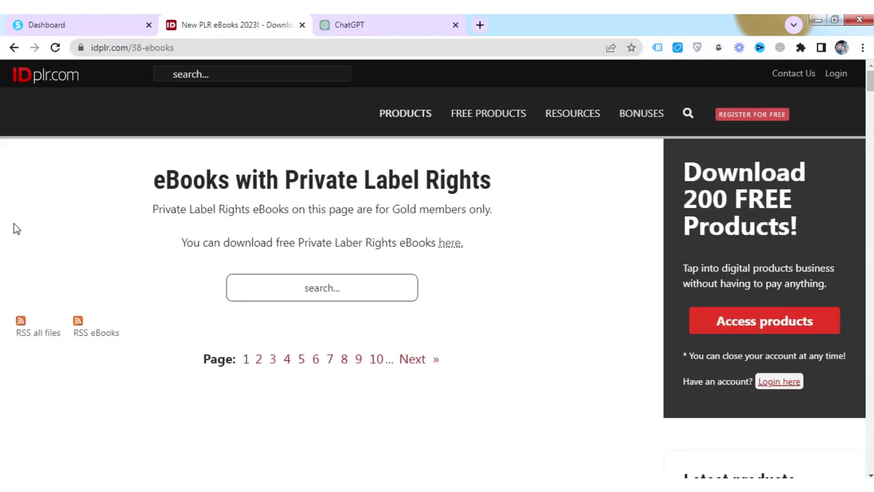
- Examine the private label eBooks on offer and the site's topic categories, and close the idplr.com page
scroll(140, 278, "down", 6)
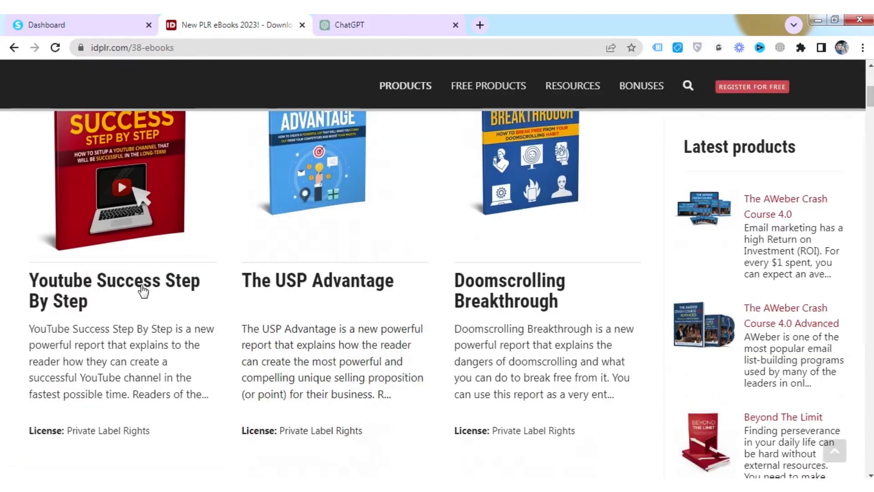
scroll(264, 282, "up", 4)
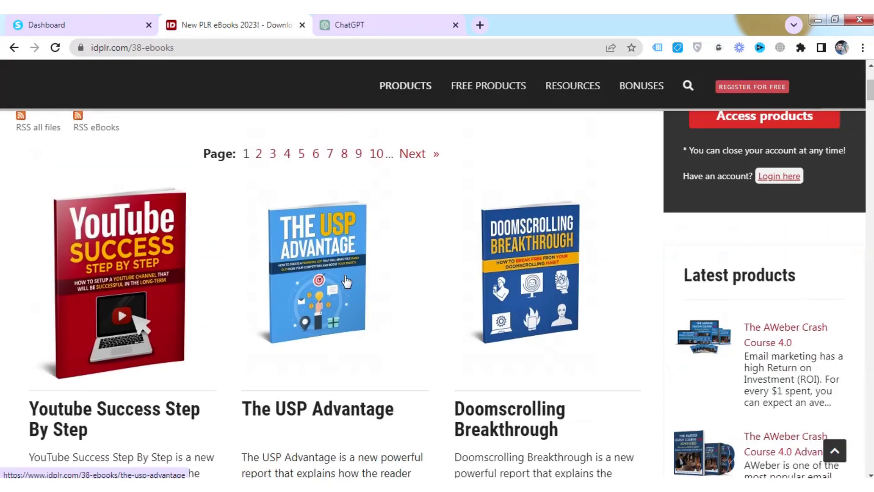
scroll(264, 287, "down", 5)
scroll(264, 287, "down", 15)
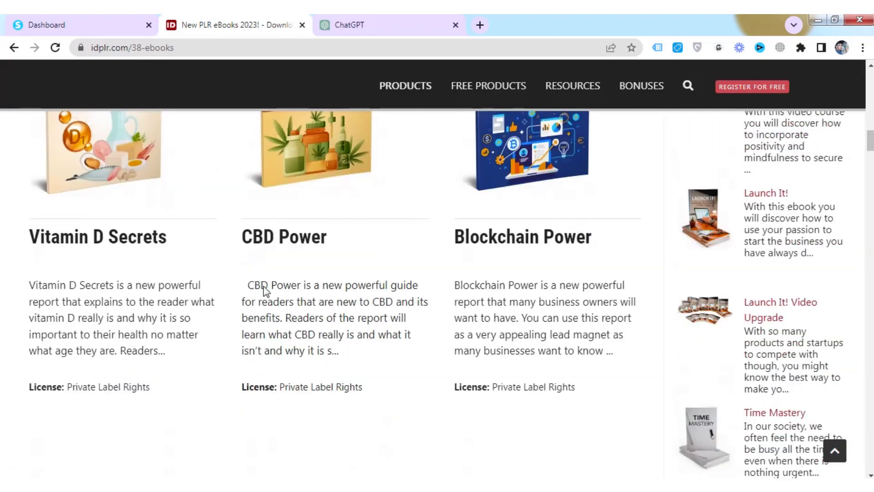
scroll(266, 291, "down", 20)
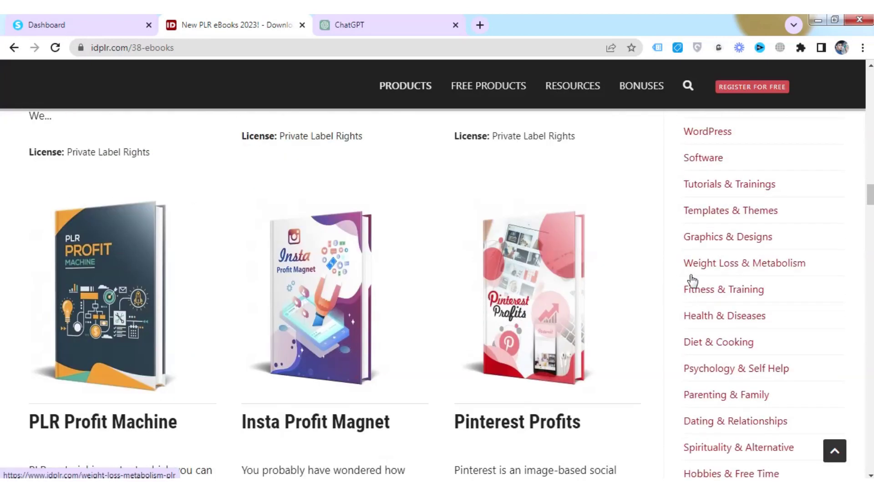
scroll(719, 219, "up", 1)
scroll(729, 207, "up", 1)
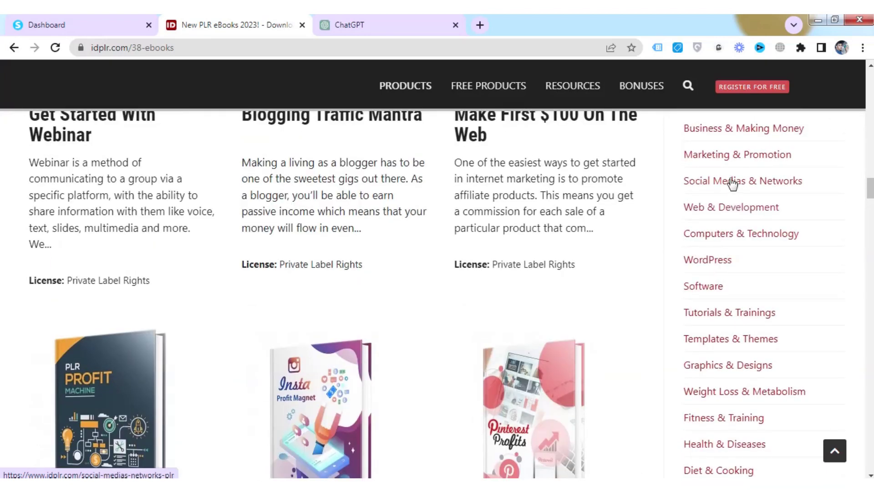
scroll(674, 351, "up", 8)
scroll(673, 349, "up", 12)
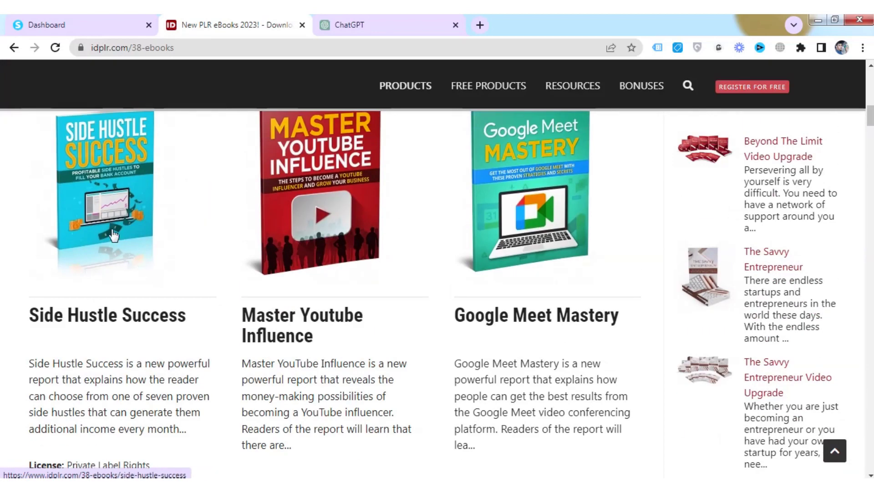
scroll(114, 241, "up", 1)
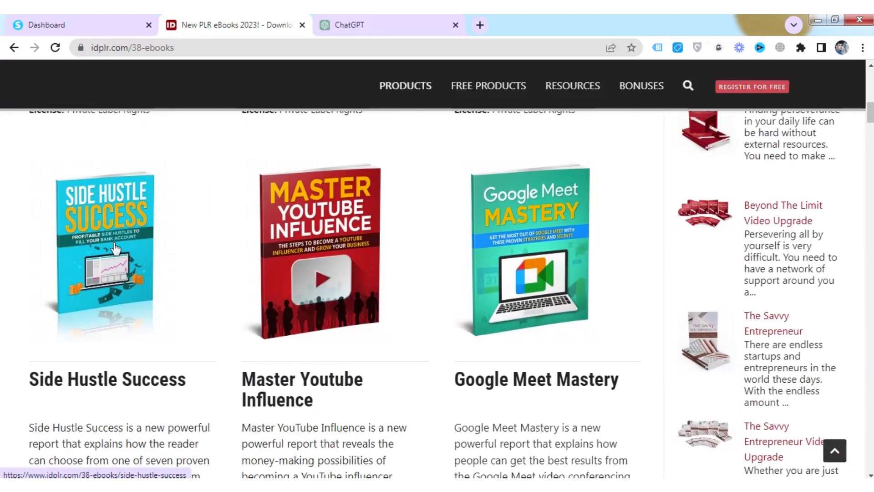
scroll(114, 247, "up", 4)
scroll(182, 219, "up", 1)
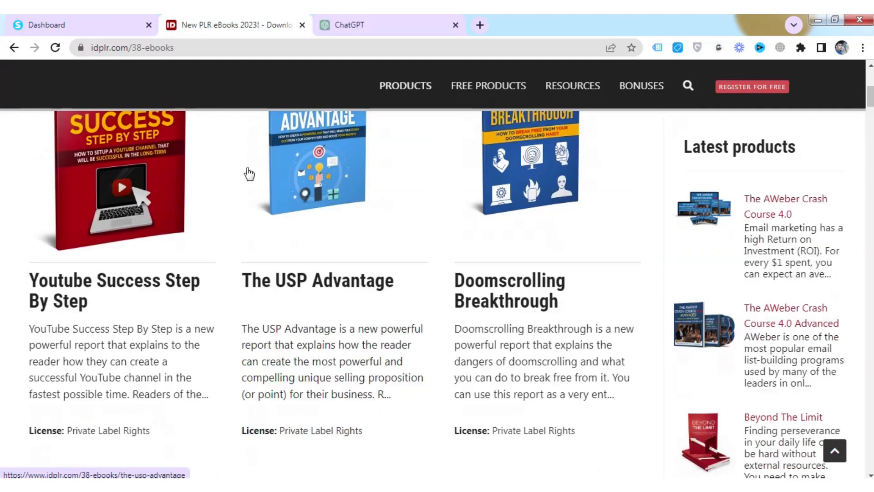
scroll(207, 199, "up", 3)
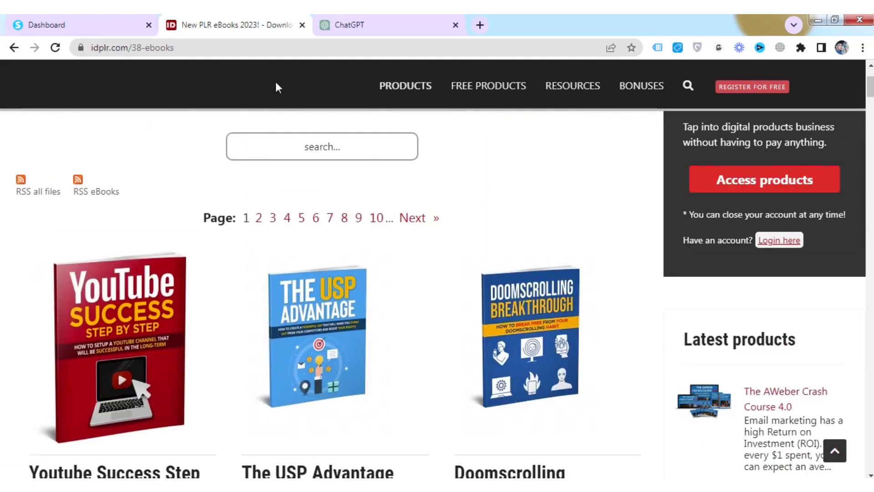
left_click(301, 26)
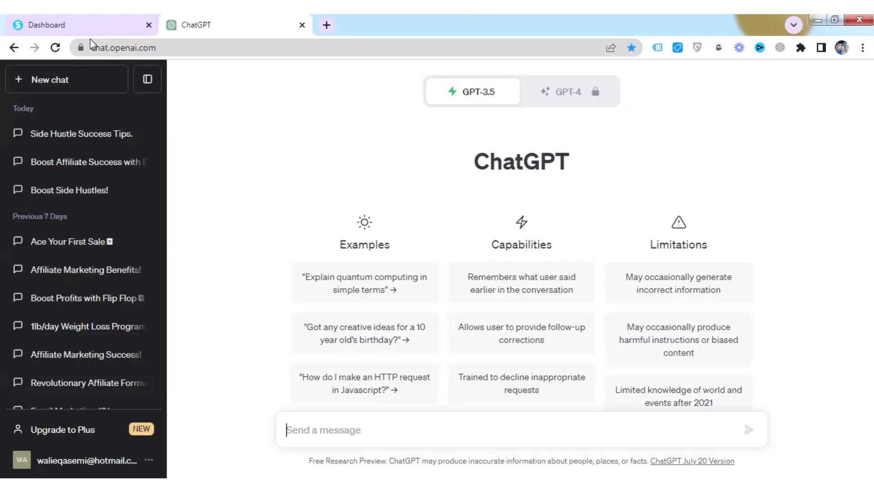
- Create a funnel named "lead funnel 1" in the systeme.io account with the goal "Build an audience"
left_click(73, 25)
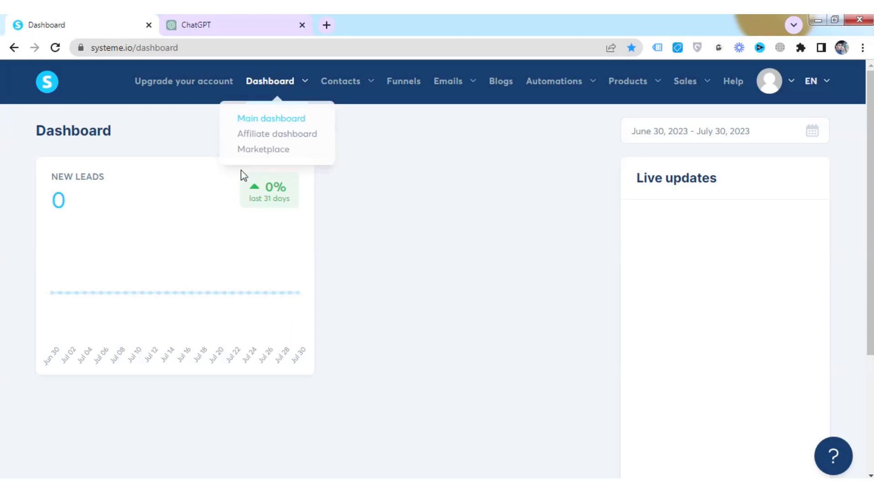
left_click(407, 82)
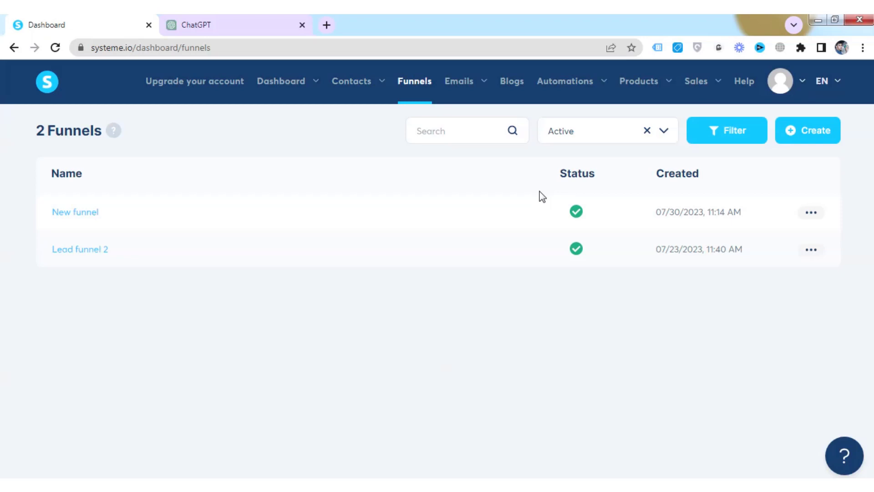
left_click(802, 131)
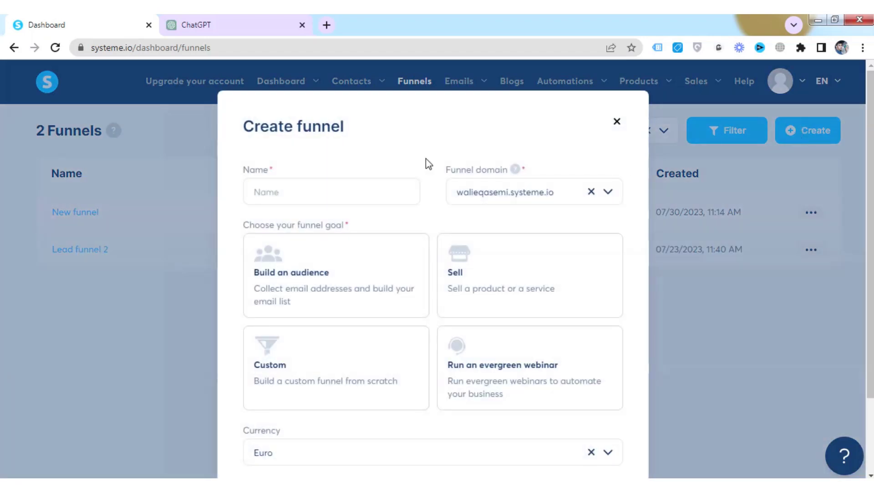
left_click(325, 191)
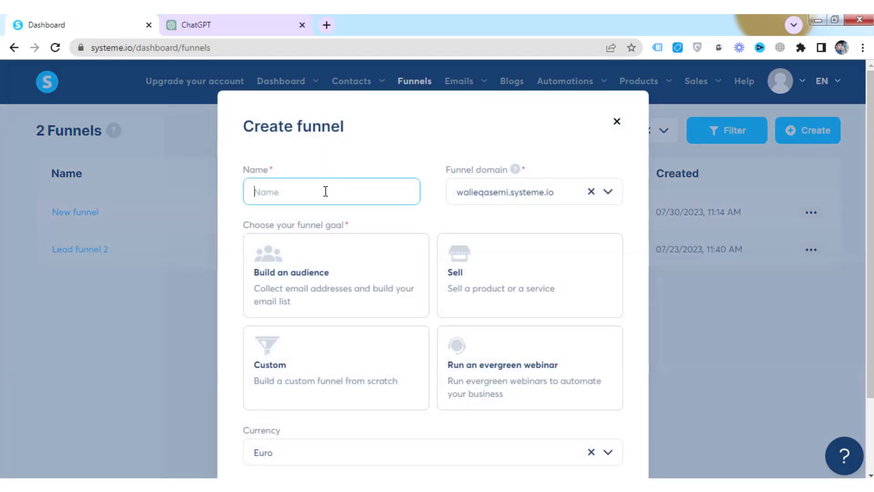
type("lead funnel 1")
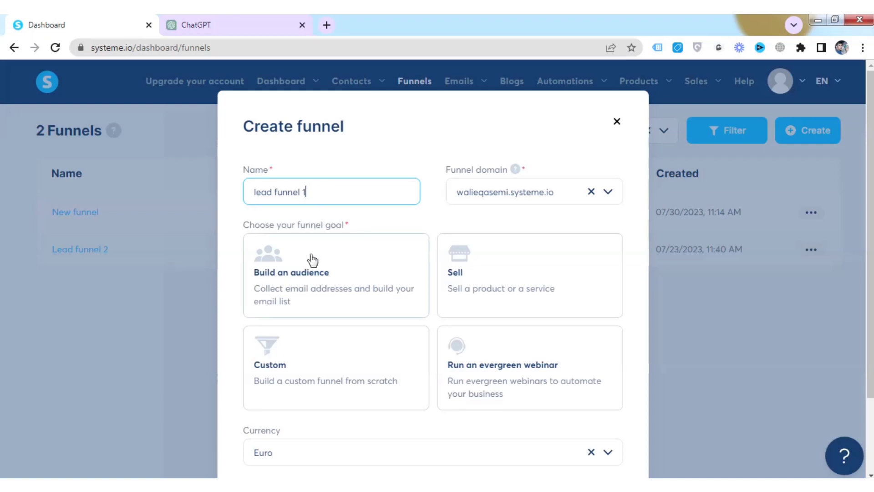
scroll(309, 268, "down", 2)
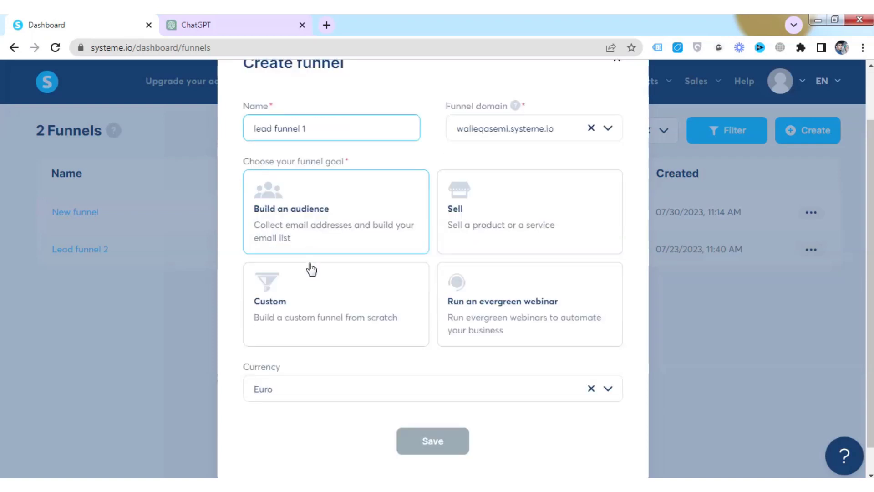
left_click(313, 215)
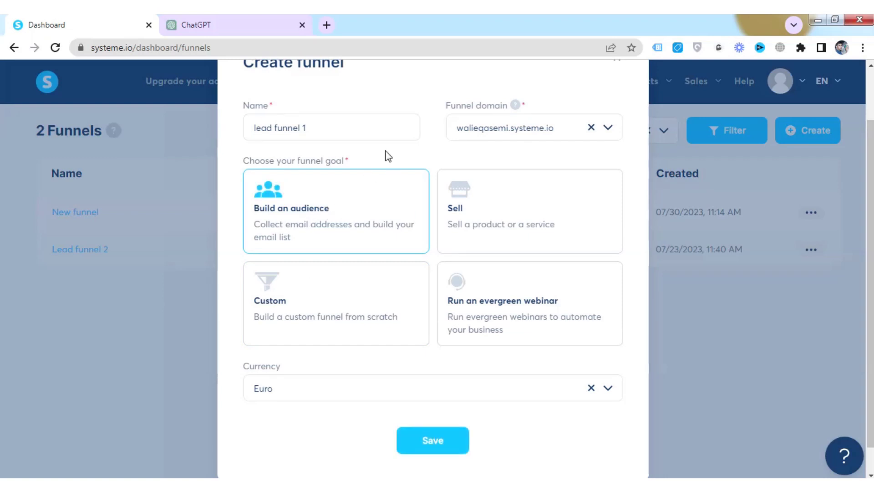
left_click(434, 444)
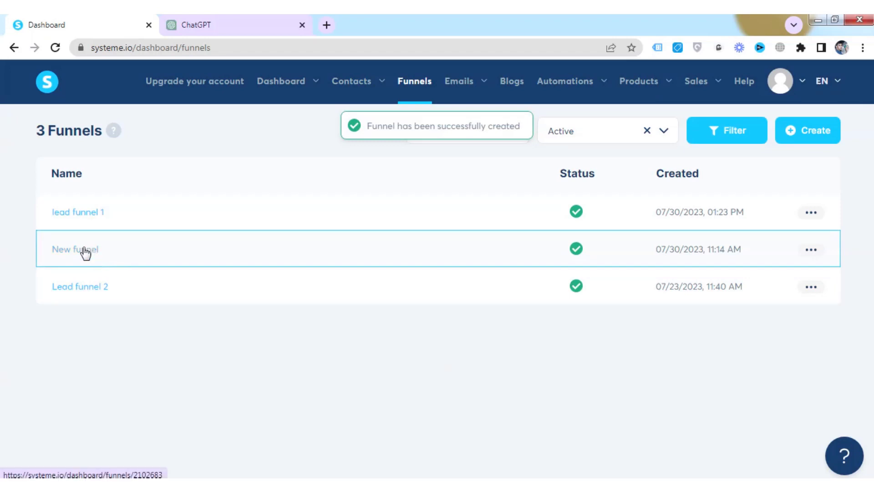
- Open the lead funnel 1 funnel and look through the templates offered for its squeeze page
left_click(76, 213)
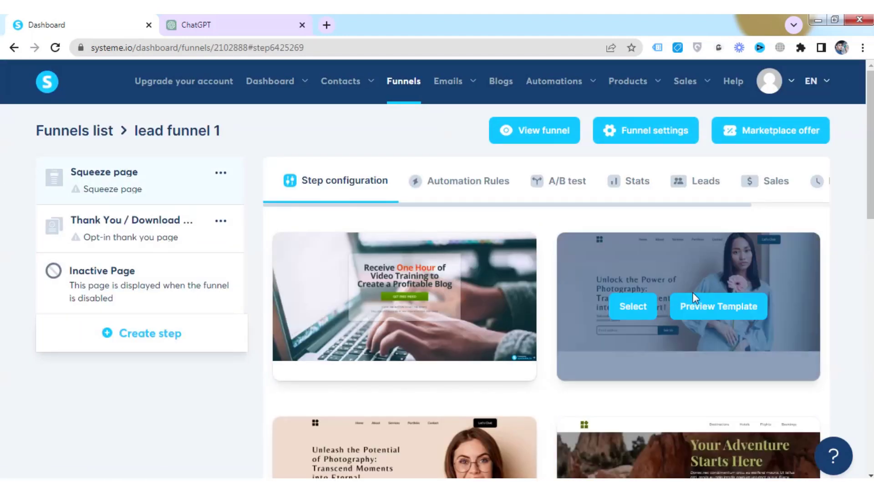
scroll(711, 326, "down", 15)
scroll(571, 320, "up", 15)
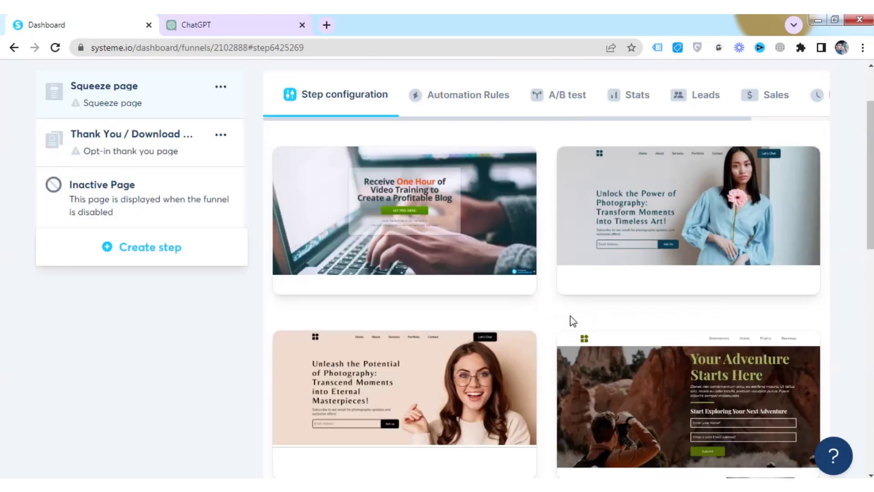
scroll(582, 332, "down", 5)
scroll(610, 346, "down", 8)
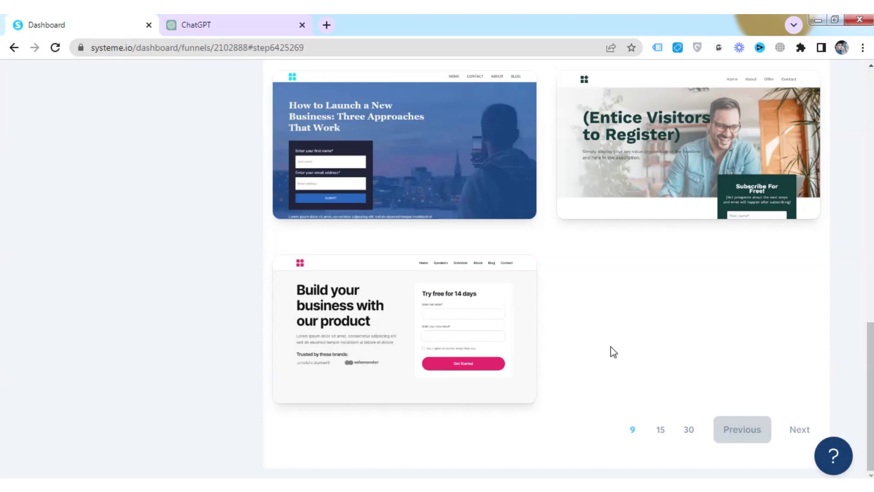
scroll(617, 326, "up", 10)
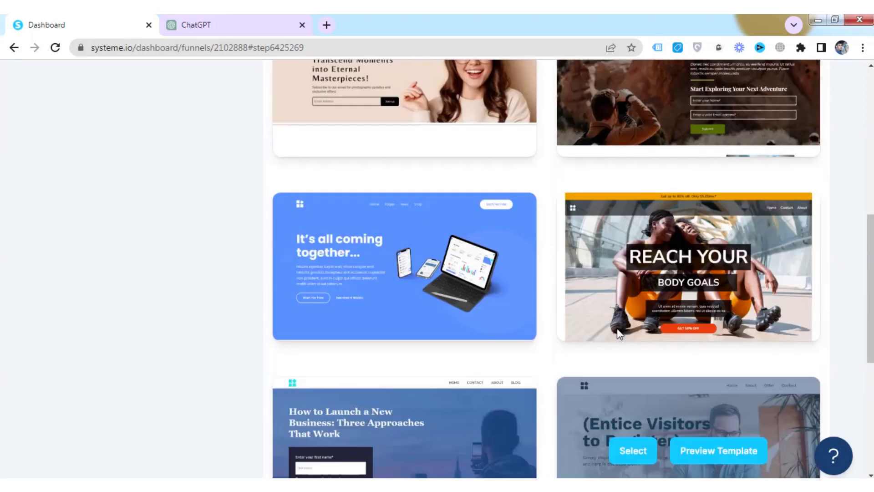
scroll(587, 360, "up", 5)
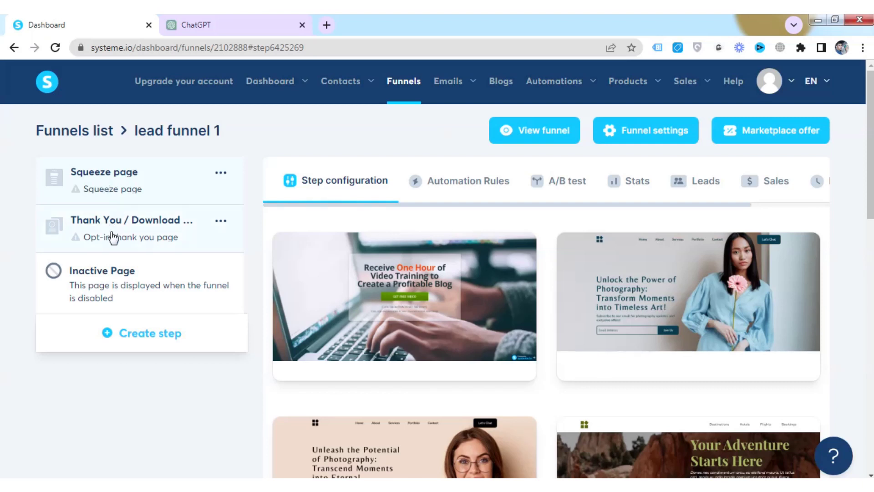
mouse_move(605, 241)
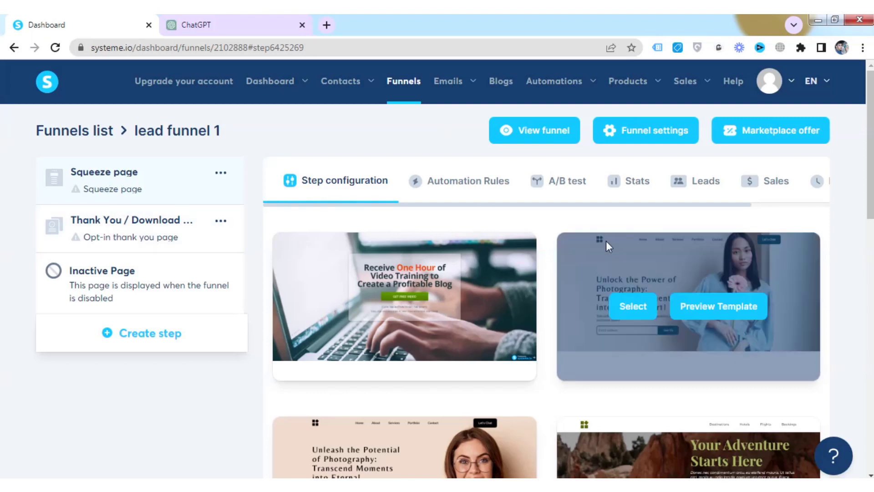
- Browse the further squeeze page templates and apply the "9 Must-Use Tools For SMM" eBook template
scroll(591, 282, "down", 10)
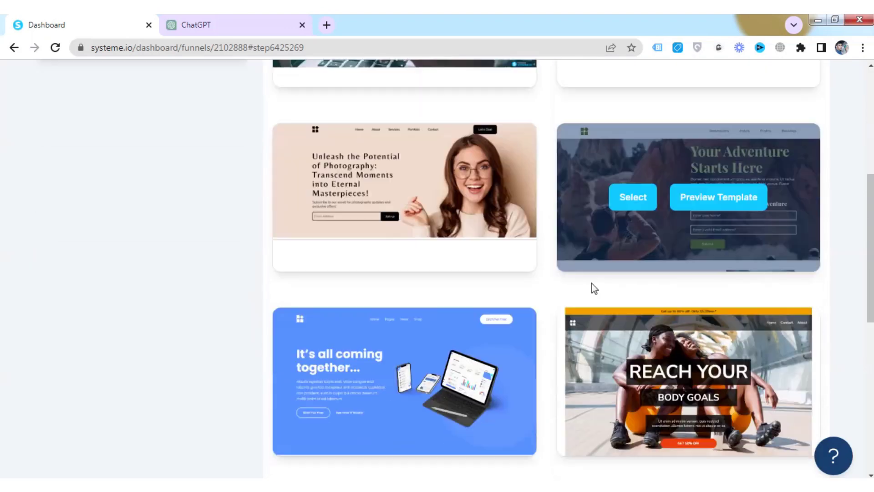
scroll(592, 283, "down", 4)
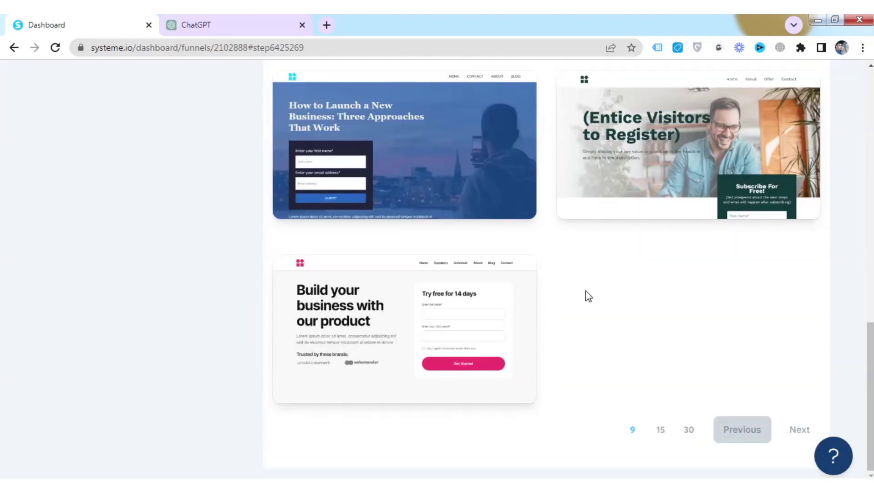
left_click(800, 430)
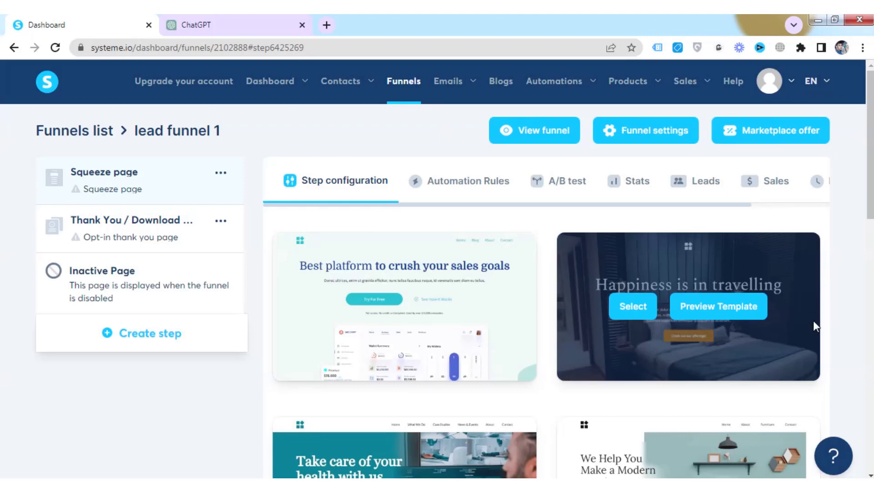
scroll(833, 290, "down", 15)
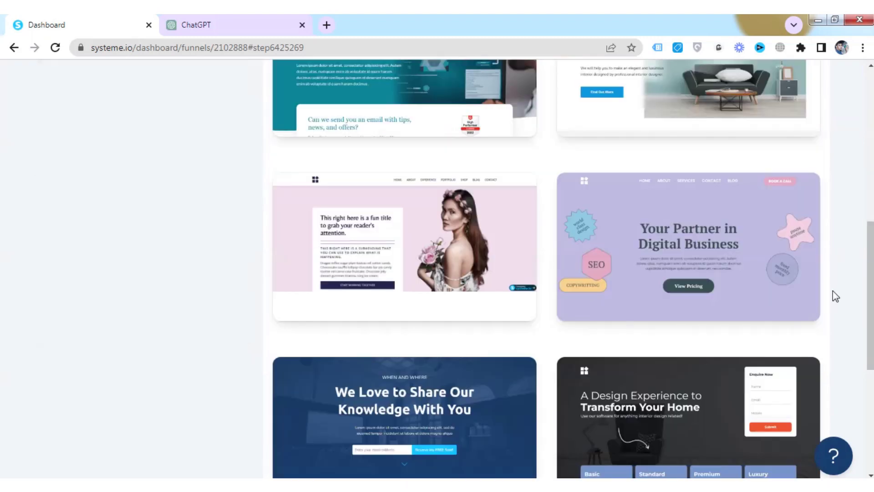
scroll(808, 302, "up", 7)
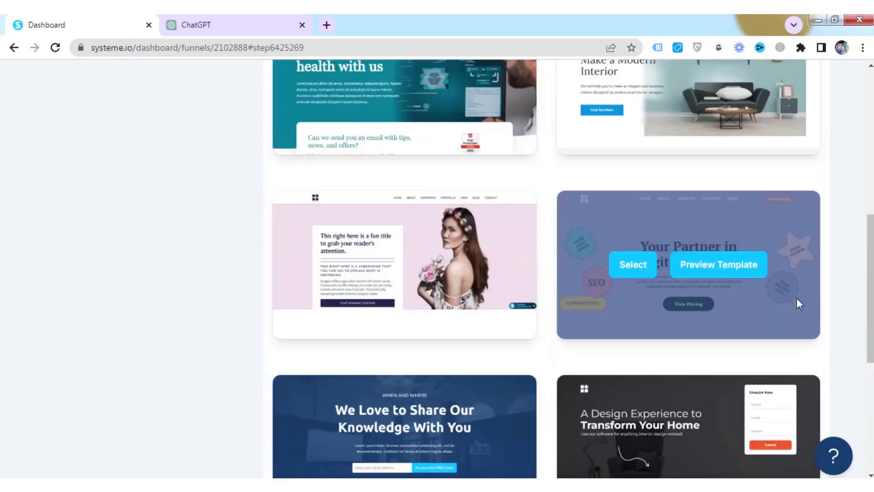
scroll(797, 303, "down", 7)
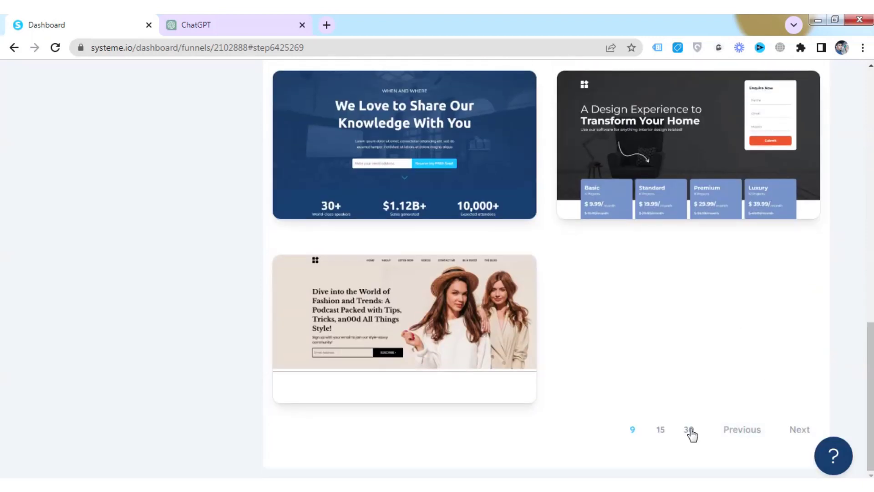
left_click(833, 283)
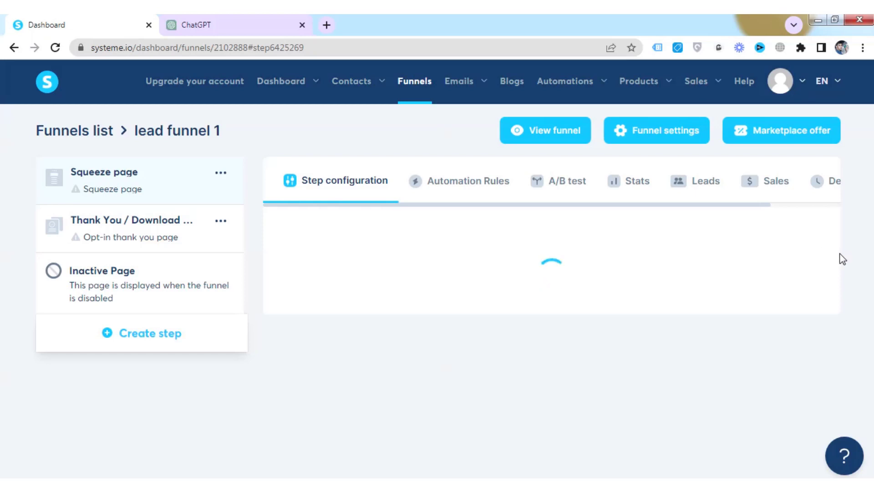
scroll(842, 259, "down", 5)
scroll(842, 259, "down", 8)
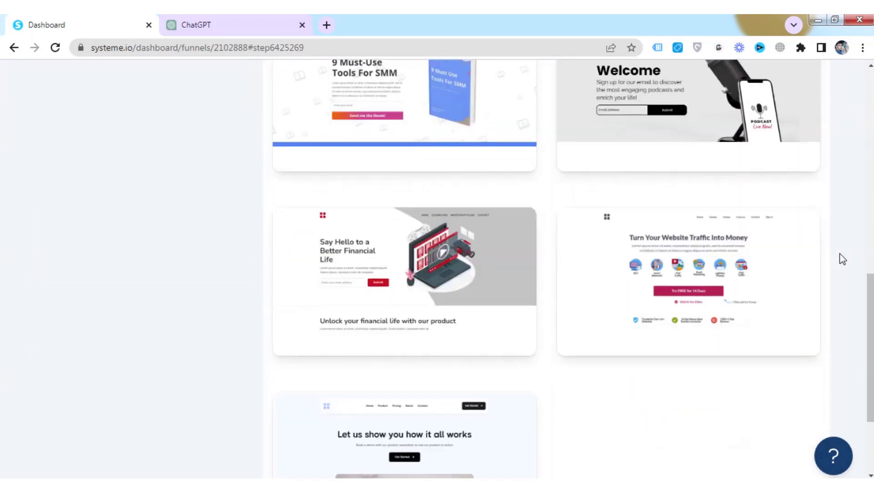
scroll(840, 255, "up", 3)
mouse_move(438, 213)
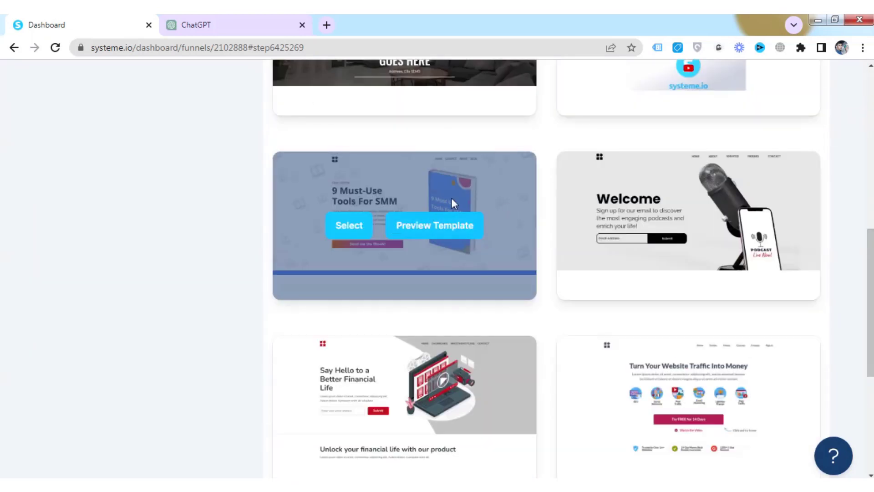
left_click(349, 225)
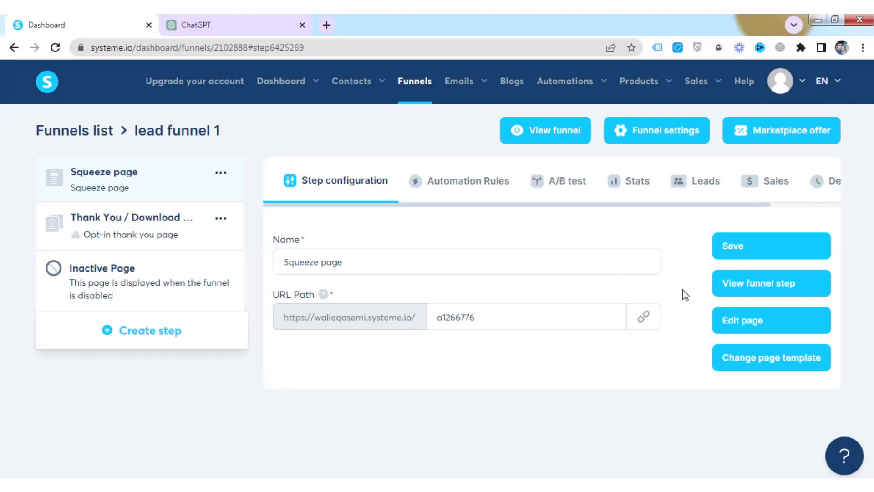
- Open the squeeze page for editing and replace the template's book image with the stored image SideHustleCover.jpg
left_click(738, 323)
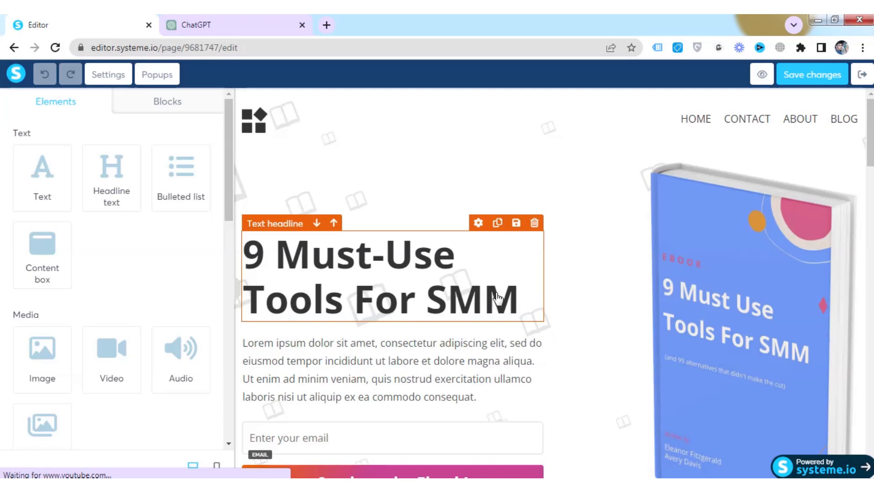
left_click(453, 291)
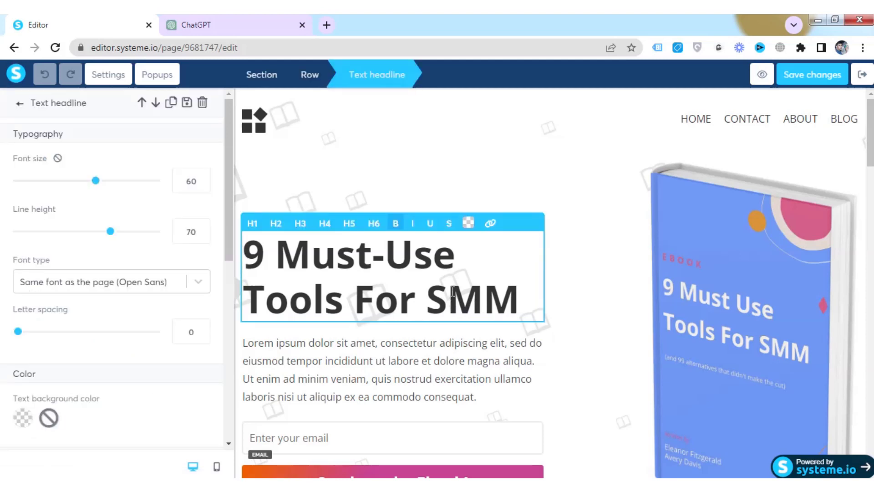
left_click(719, 287)
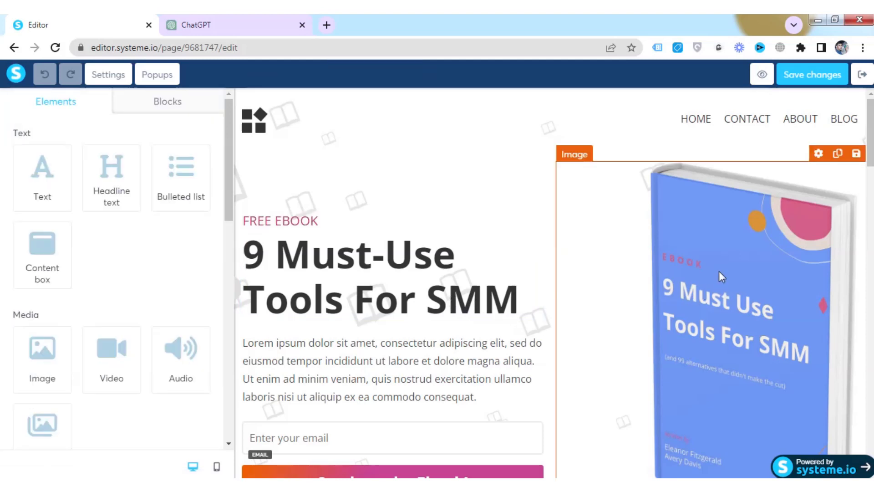
left_click(719, 272)
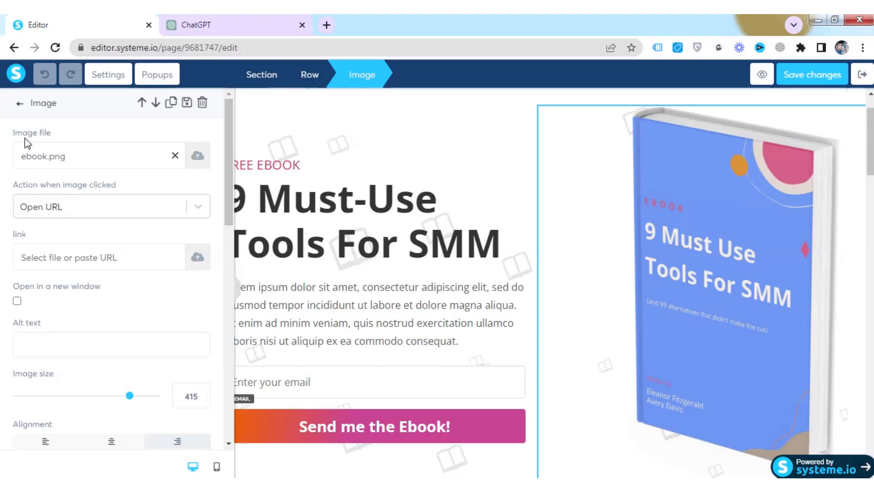
left_click(197, 155)
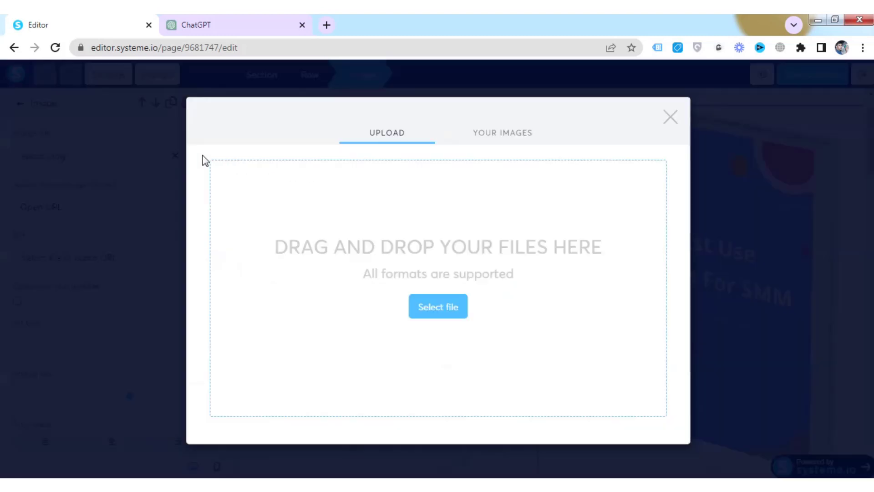
left_click(503, 133)
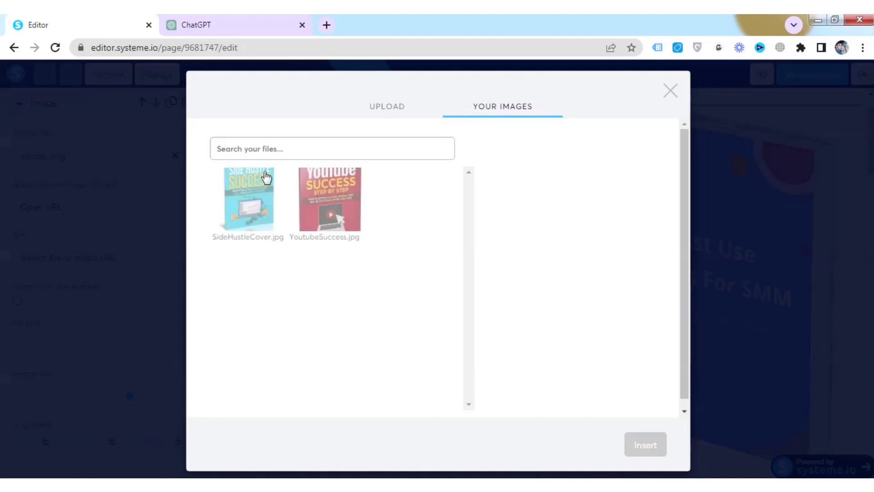
left_click(248, 195)
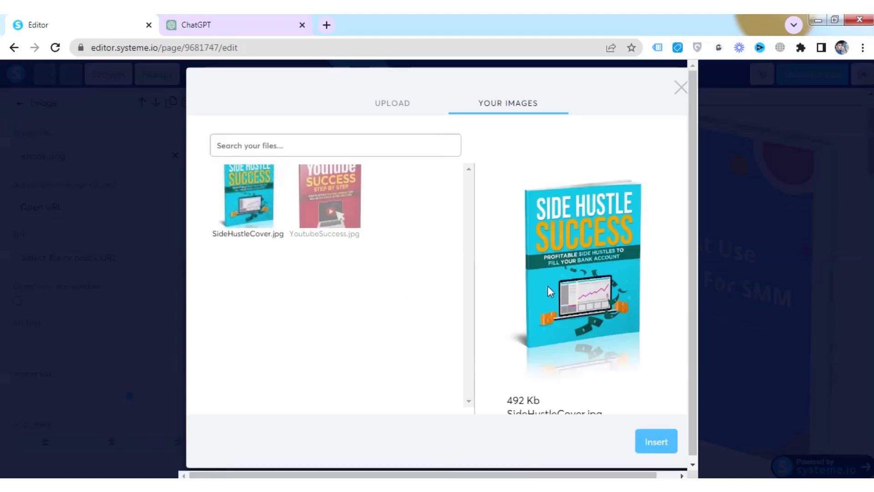
left_click(659, 442)
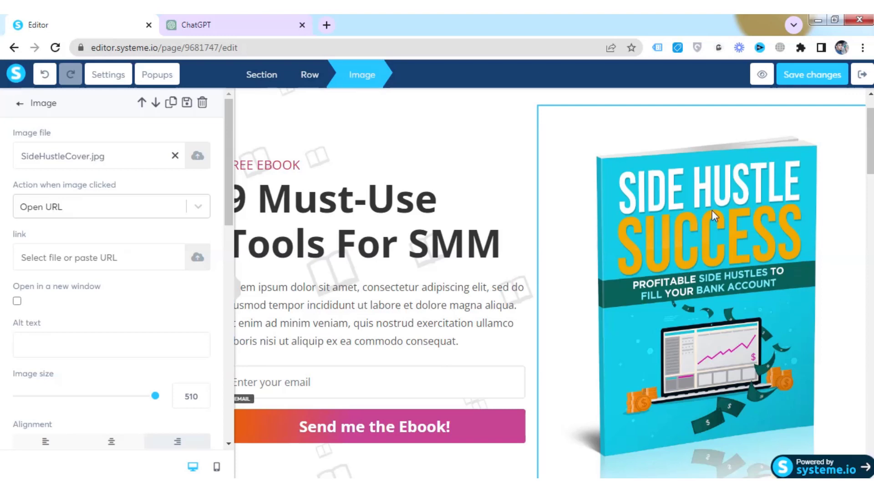
- Open the "9 Must-Use Tools For SMM" headline for editing and take a brief look at the ChatGPT page
left_click(375, 234)
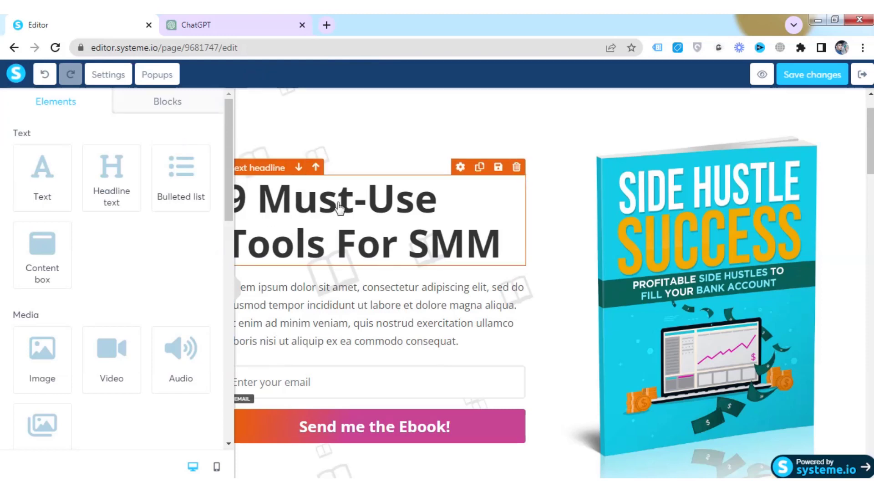
left_click(359, 211)
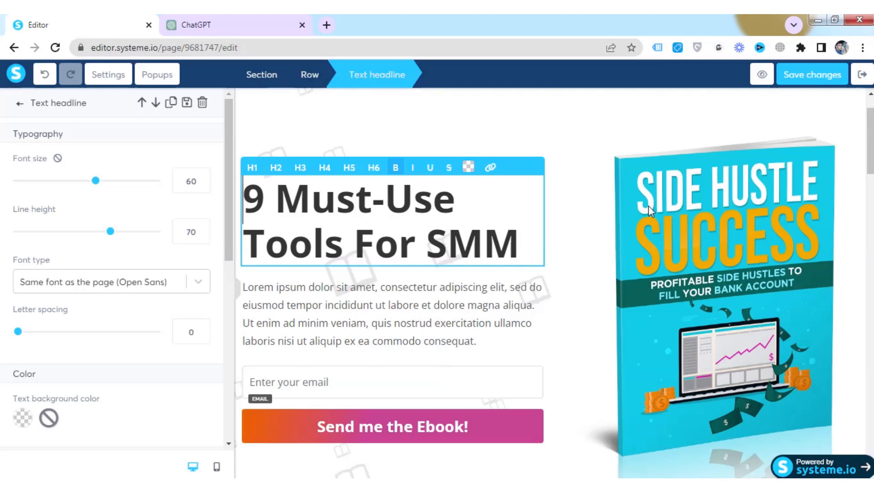
left_click(224, 26)
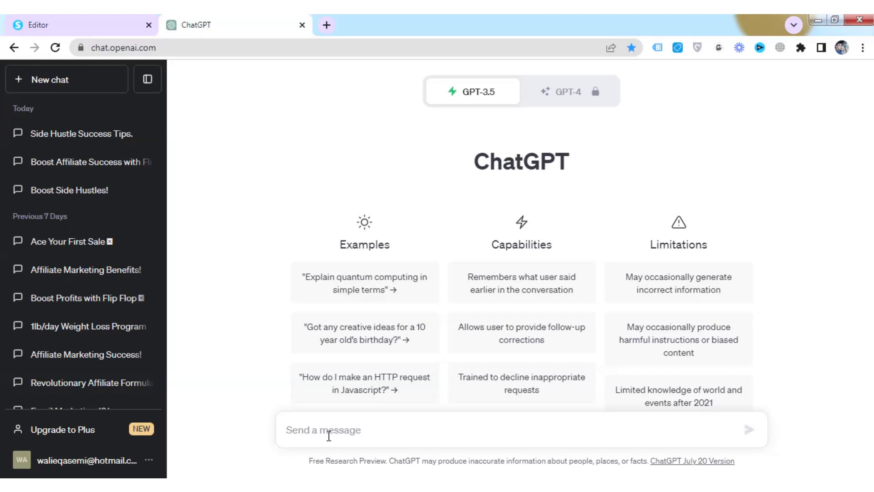
left_click(120, 31)
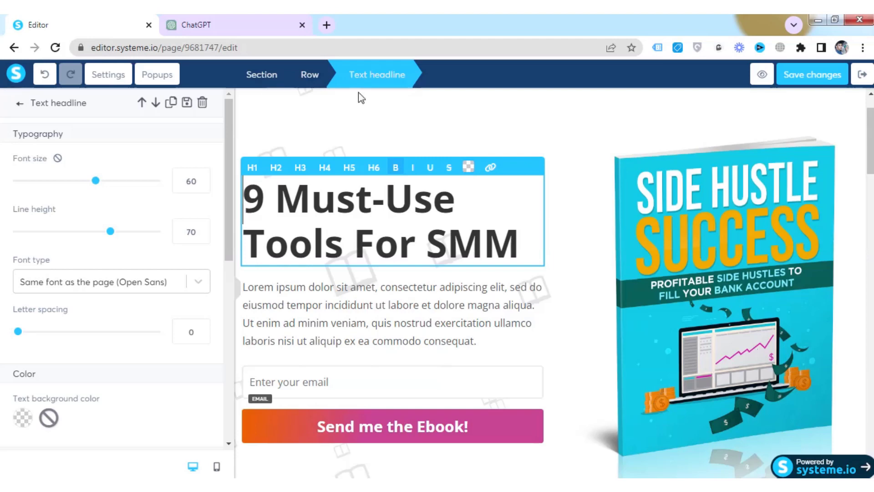
- Switch to ChatGPT and begin a prompt with "Write a high converting headline and a sub-headline"
left_click(222, 24)
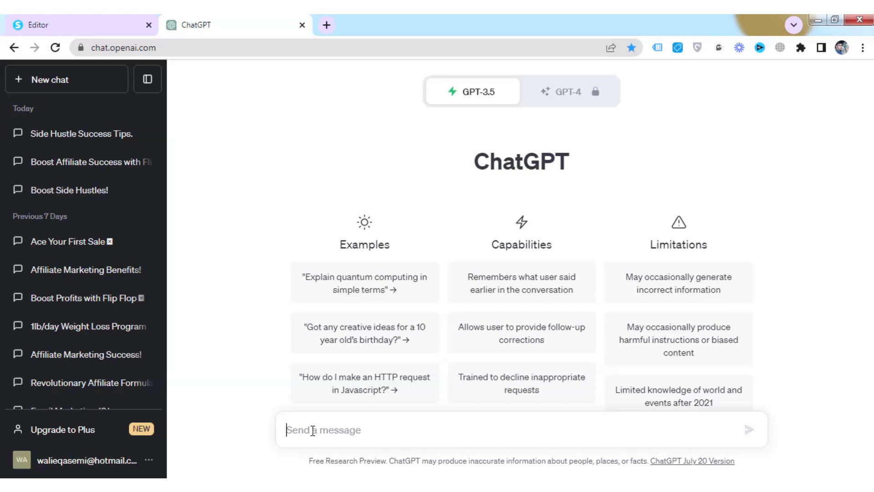
key("Caps_Lock")
type("W")
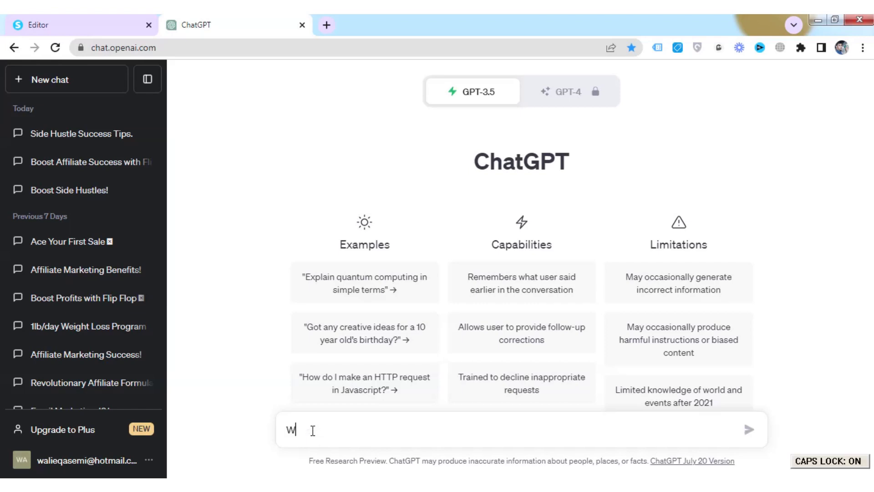
key("Caps_Lock")
type("rite")
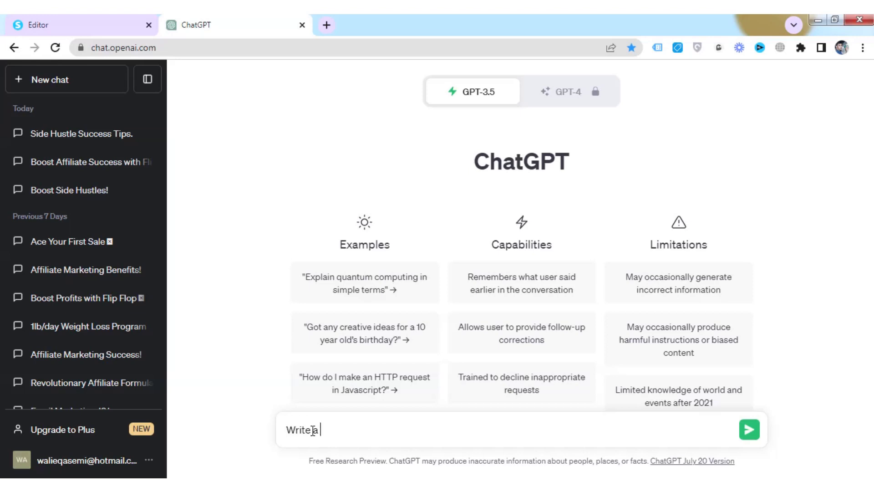
type("a high")
type(" covn")
type("ert")
key("BackSpace")
key("BackSpace")
key("BackSpace")
key("BackSpace")
type("nverting")
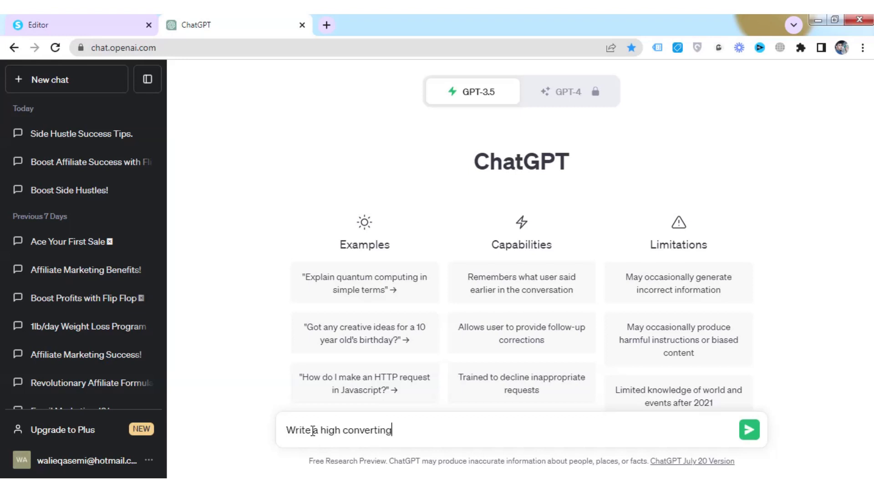
type(" headline and a s")
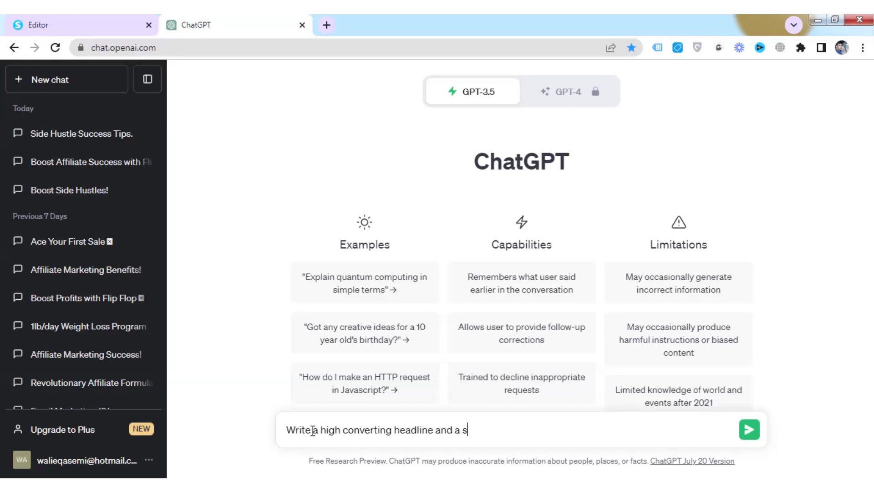
type("ub-")
type("headline on")
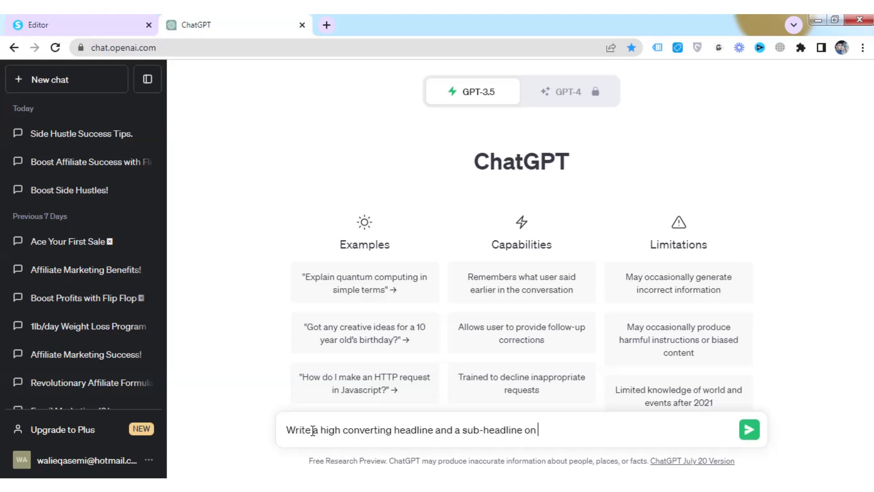
- Check the book cover in the page editor and continue the ChatGPT prompt with "for a landing page about side hustle"
left_click(82, 23)
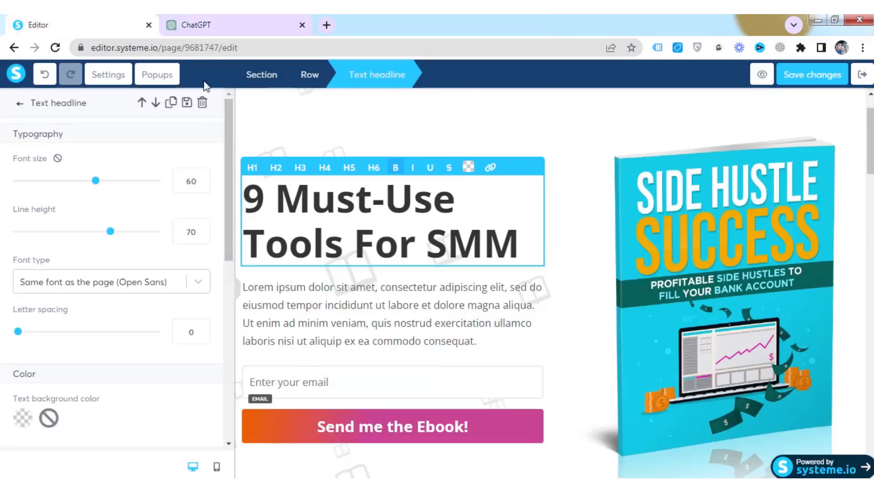
left_click(182, 28)
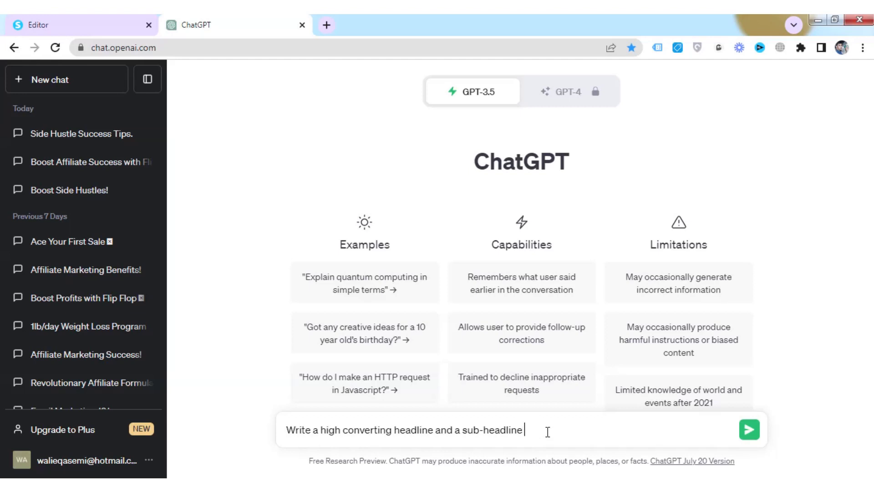
type("aor lana")
key("BackSpace")
key("BackSpace")
type("landing page about si")
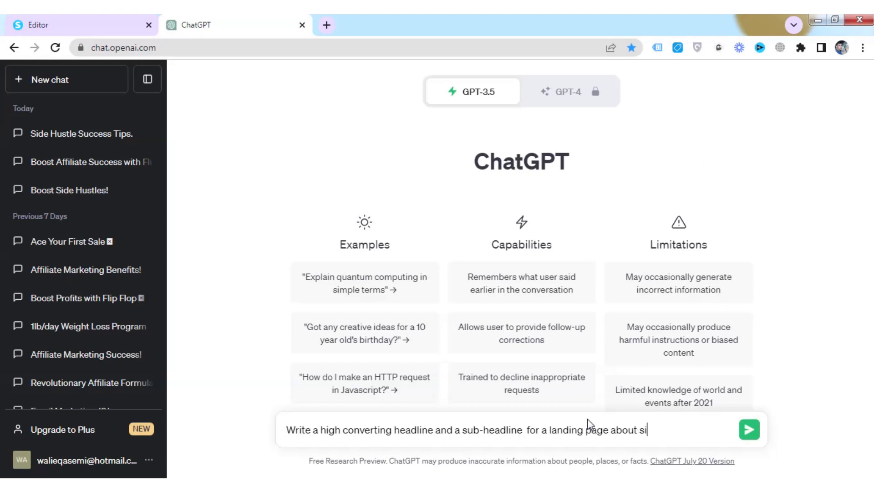
type("de shhuste")
- Check the cover's subtitle in the page editor and complete the ChatGPT prompt with "profitable side hustle to fill your bank account"
left_click(132, 24)
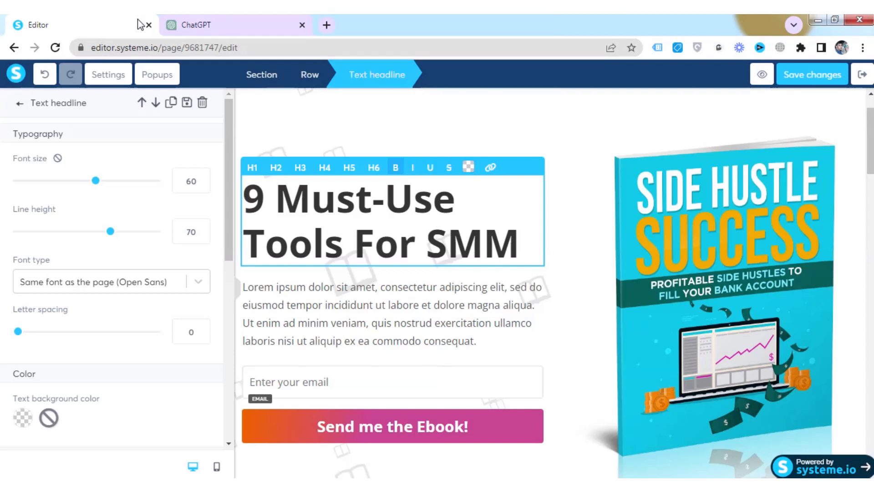
left_click(228, 24)
type("profitable")
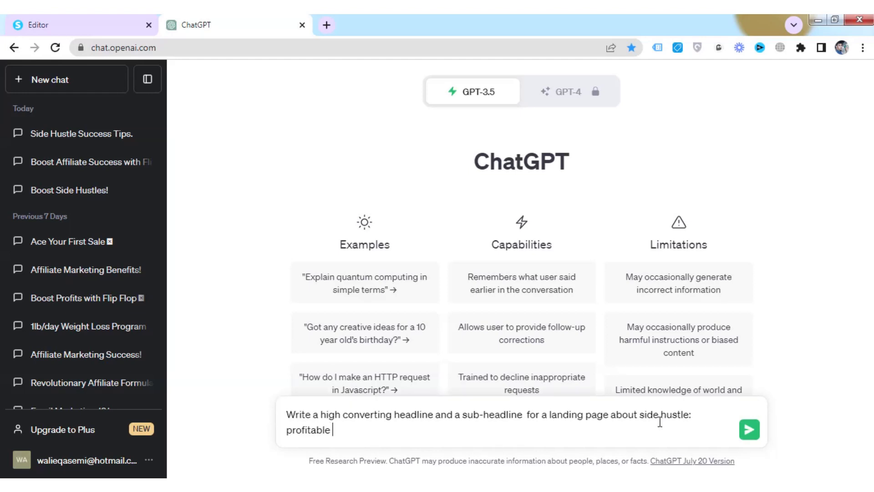
type(" side hustle to fill ")
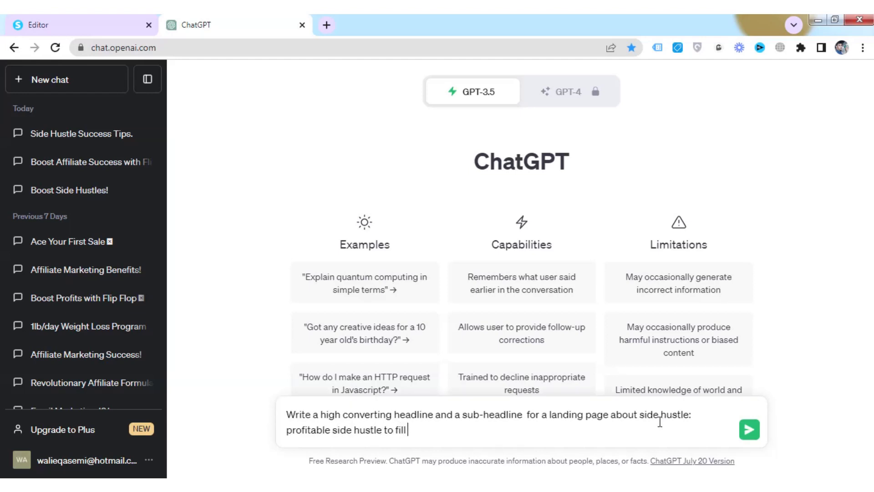
type("your bank account")
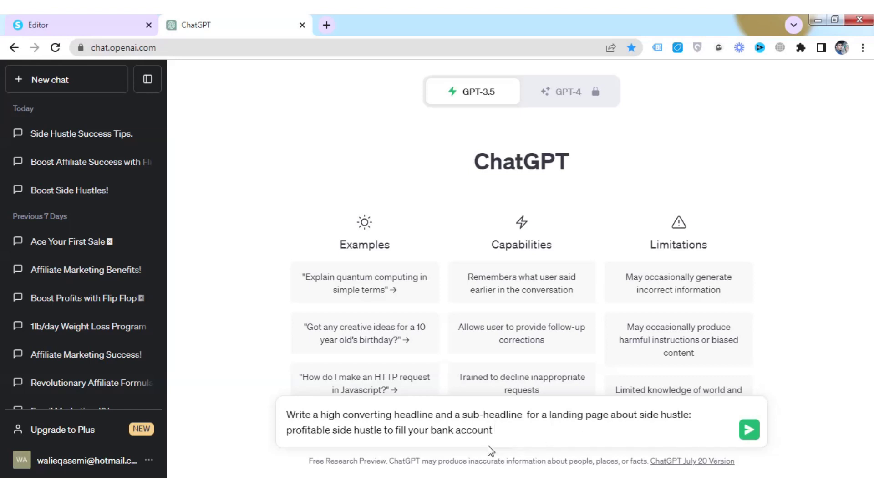
- Correct the prompt's ending to "profitable side hustles to fill your bank account" and send it to ChatGPT
left_click(382, 429)
type("s")
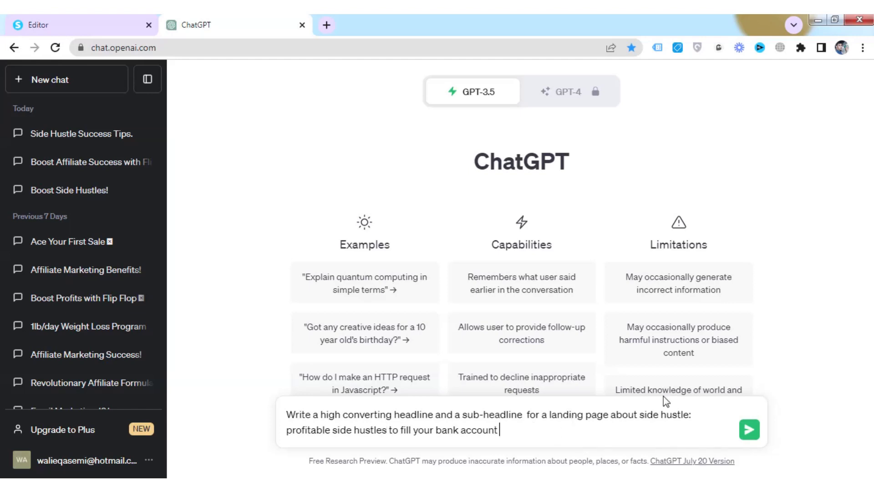
left_click(749, 430)
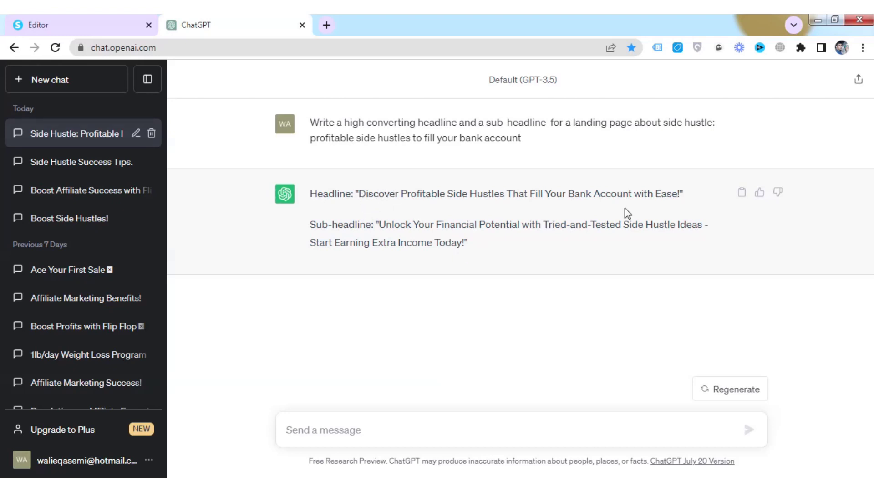
- Copy ChatGPT's response and paste it in the page editor in place of the "9 Must-Use Tools For SMM" headline text
left_click(742, 197)
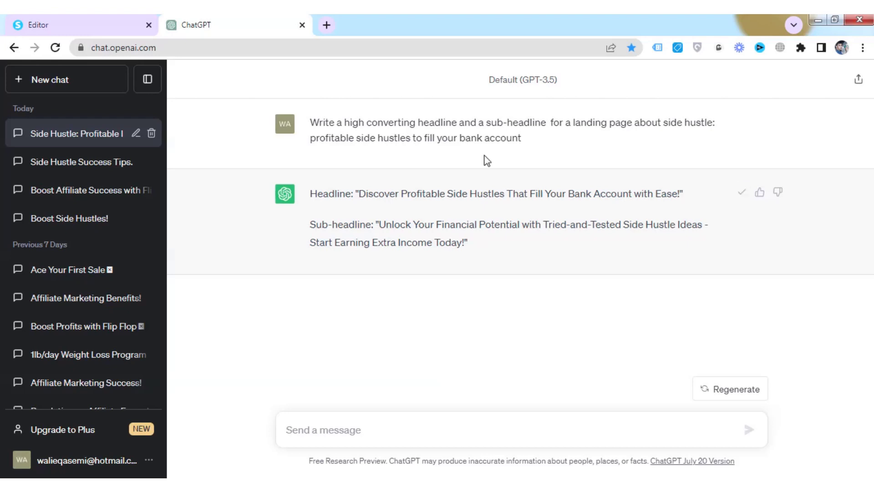
left_click(68, 20)
left_click(459, 228)
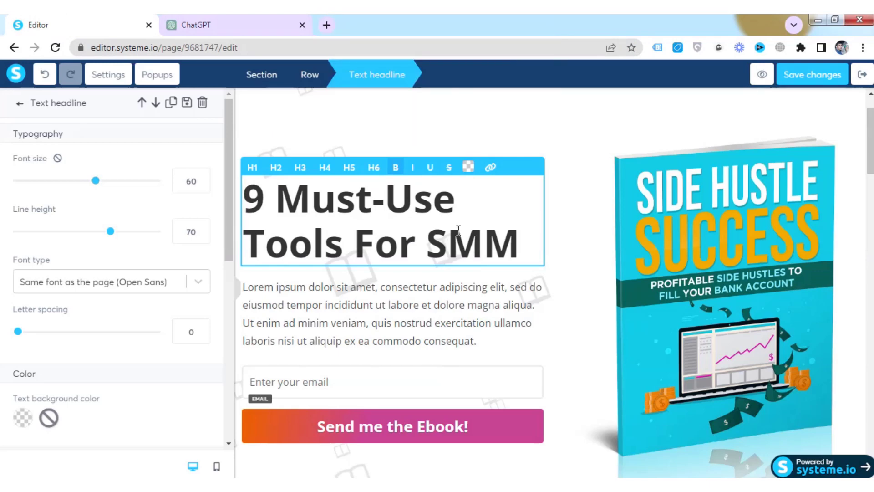
key("ctrl+a")
key("BackSpace")
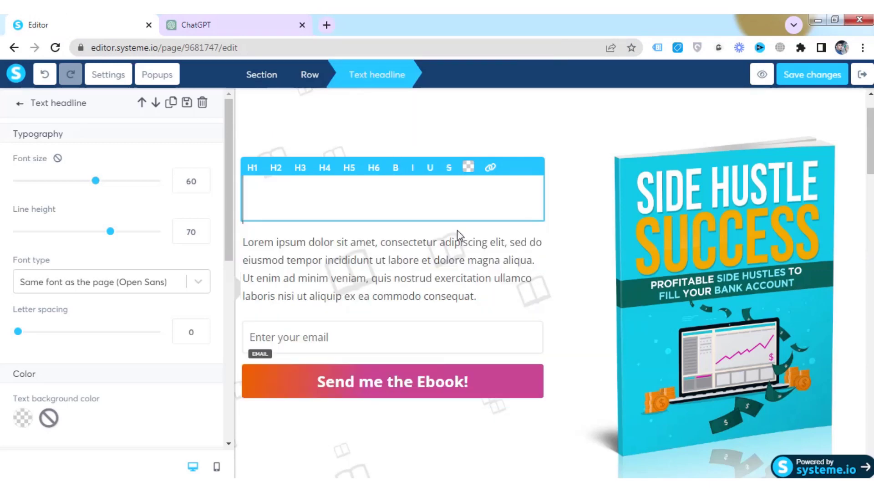
key("ctrl+v")
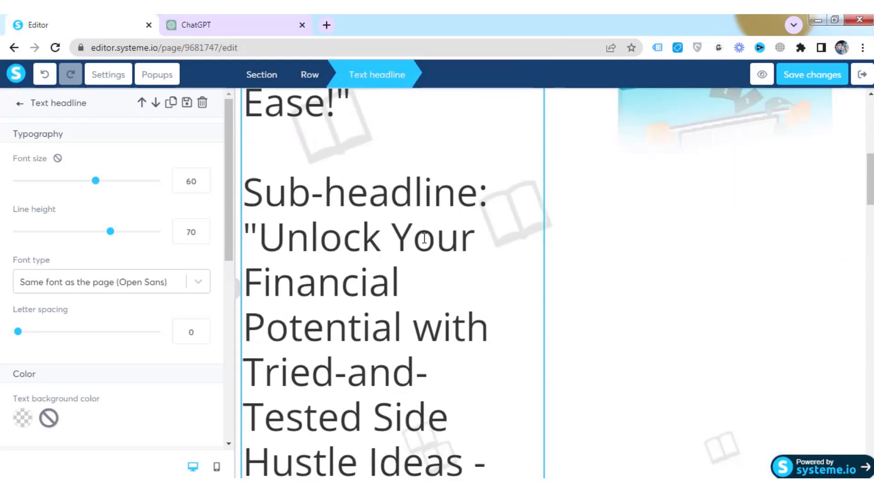
- Delete the "Sub-headline:" label and cut the sub-headline sentence out of the headline block
left_click_drag(502, 192, 251, 185)
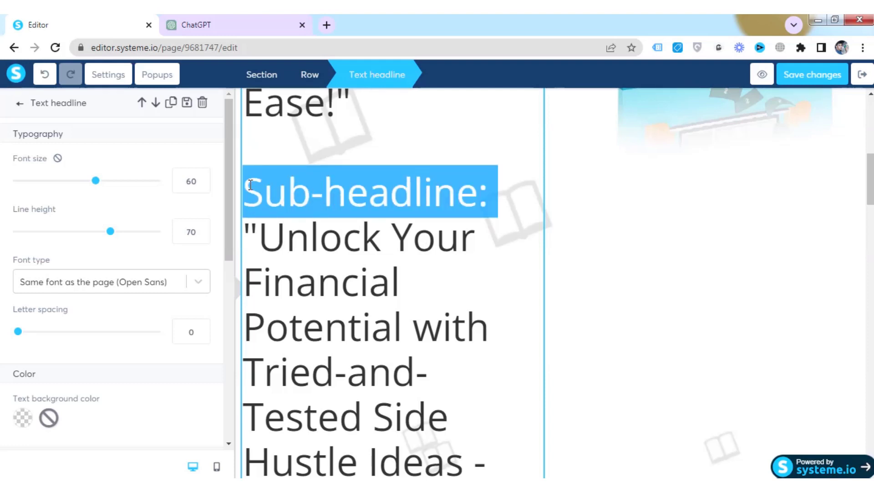
key("BackSpace")
left_click_drag(259, 207, 461, 297)
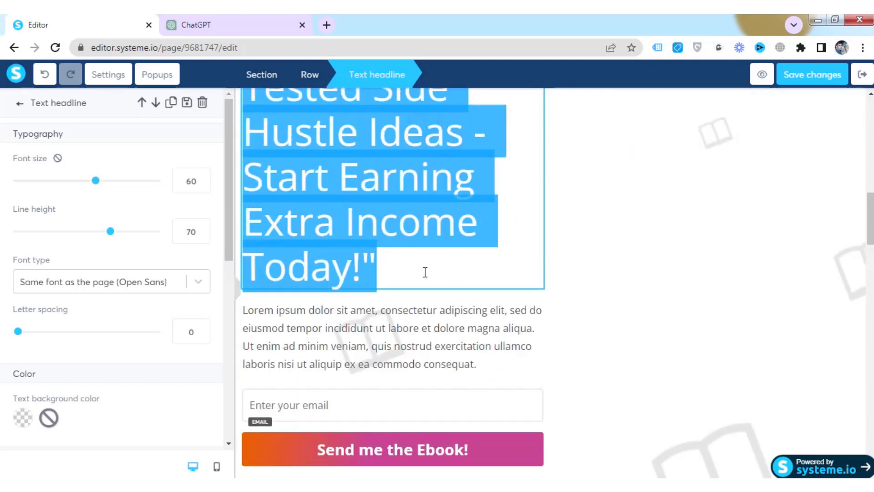
scroll(425, 272, "down", 8)
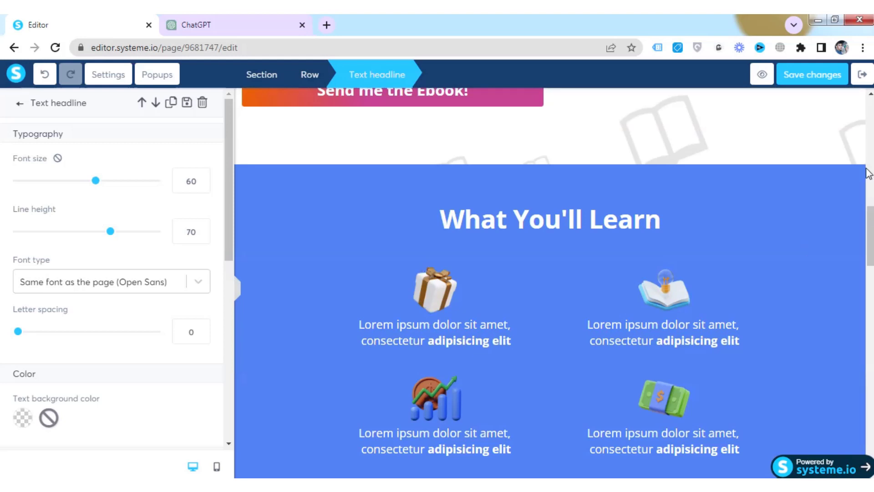
- Replace the lorem ipsum paragraph with "Unlock Your Financial Potential with Tried-and-Tested Side Hustle Ideas - Start Earning Extra Income Today!", without the closing quotation mark
left_click(868, 108)
scroll(870, 98, "up", 7)
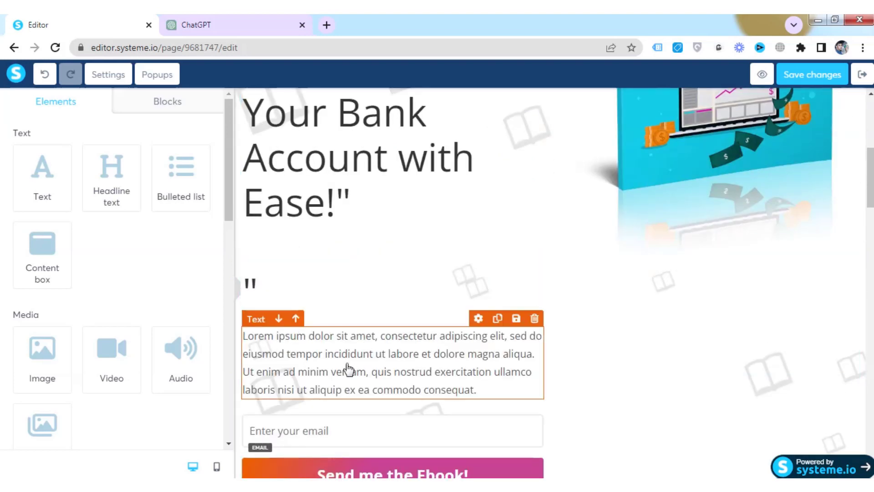
left_click(376, 371)
key("ctrl+a")
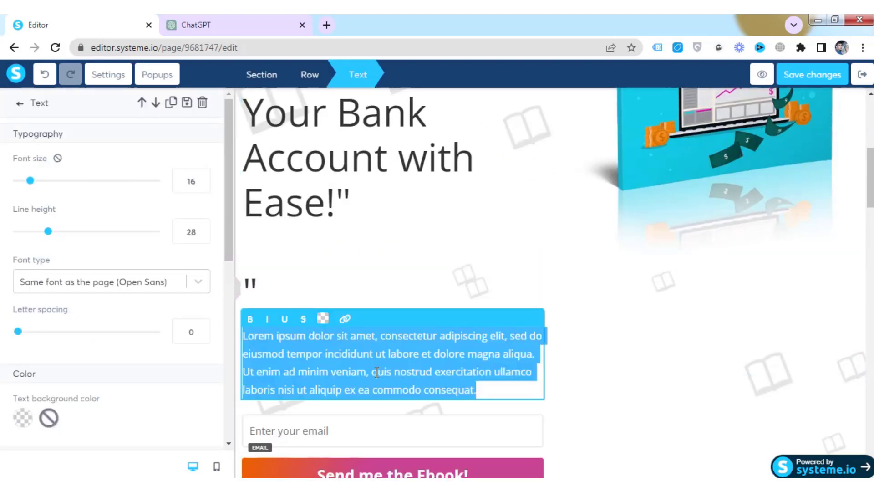
key("BackSpace")
key("ctrl+v")
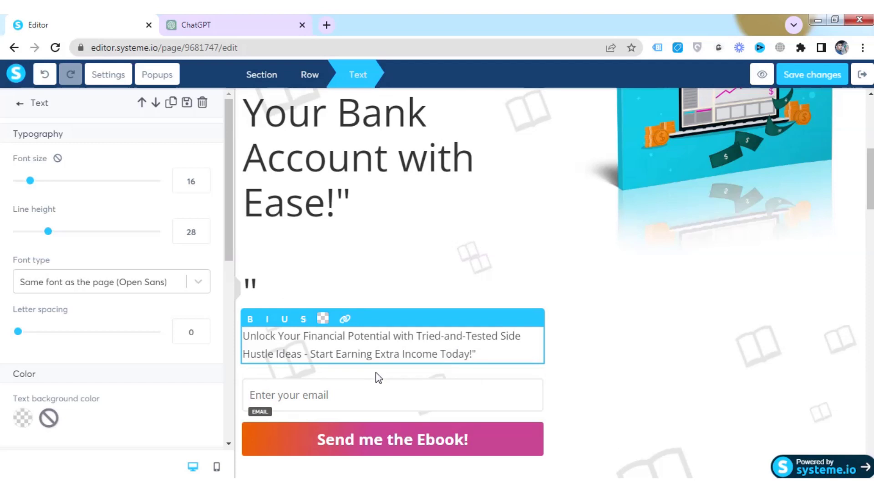
key("BackSpace")
- Remove the leftover quotation marks and blank lines after "Ease!" at the end of the headline
left_click(263, 286)
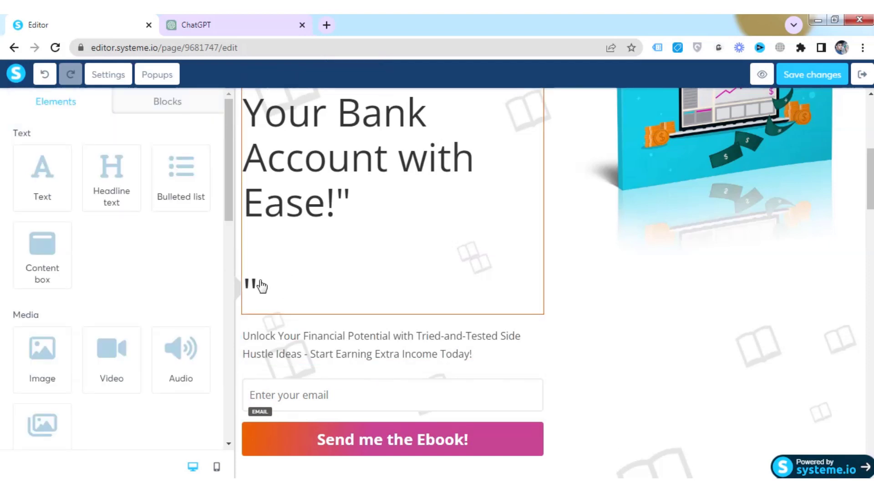
left_click(262, 286)
scroll(263, 286, "up", 4)
key("BackSpace")
key("BackSpace")
key("BackSpace")
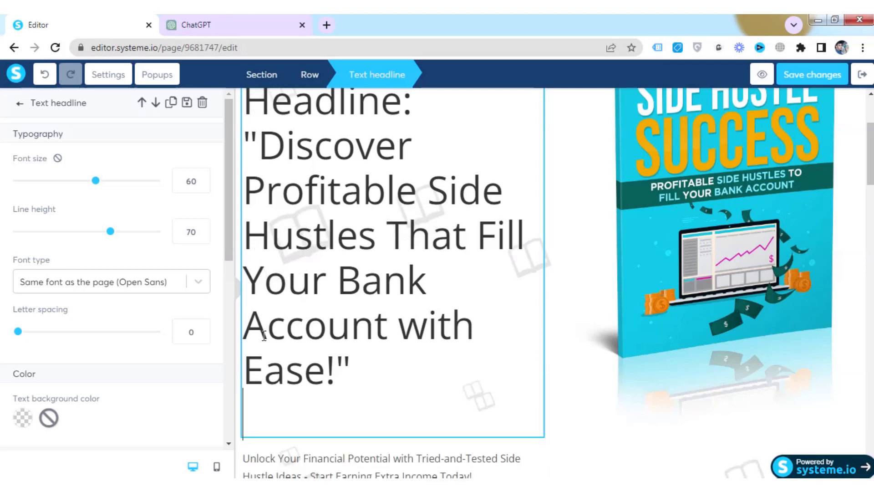
key("BackSpace")
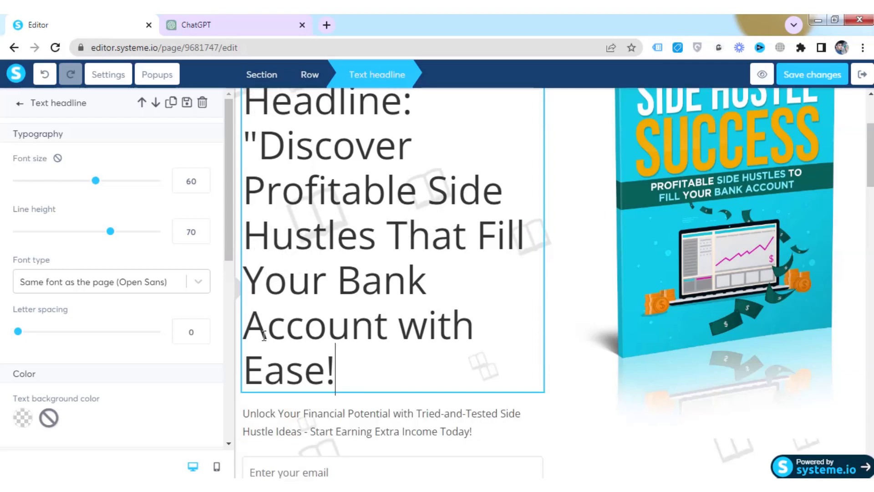
- Delete the "Headline:" label and the opening quotation mark so the headline starts with "Discover"
scroll(387, 273, "up", 1)
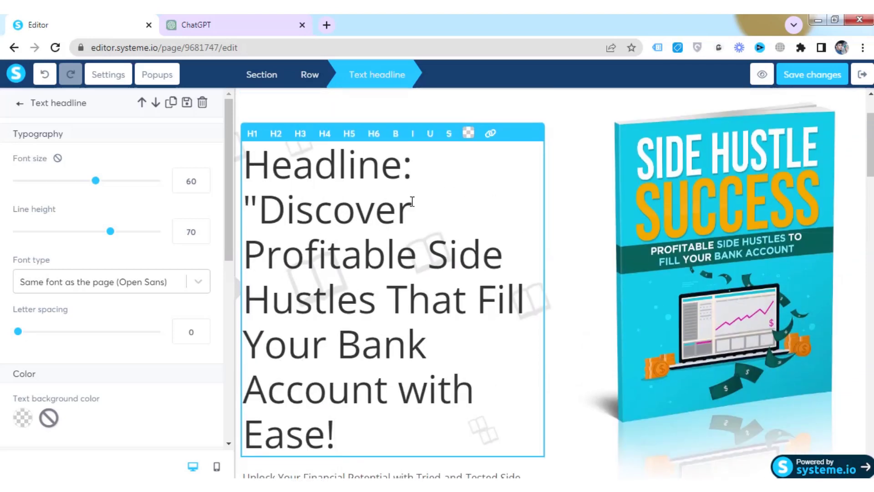
left_click(427, 159)
key("BackSpace")
key("BackSpace")
key("BackSpace")
key("BackSpace")
key("BackSpace")
key("BackSpace")
key("BackSpace")
key("BackSpace")
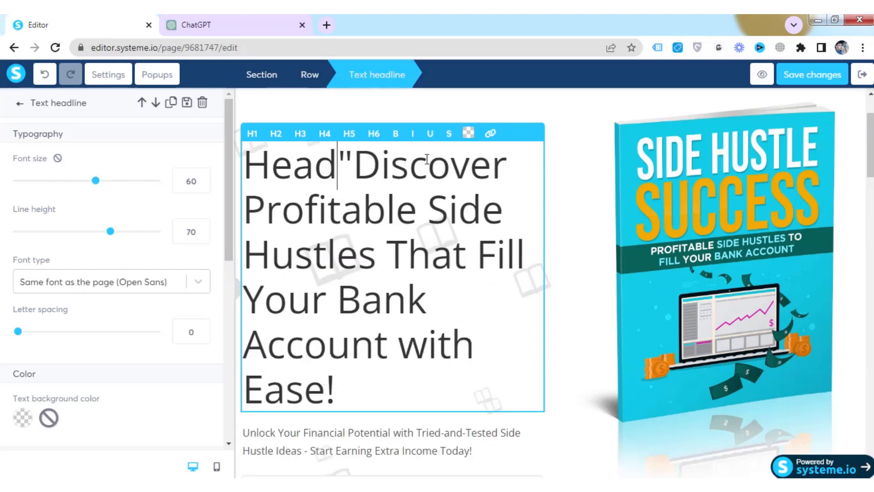
key("BackSpace")
key("BackSpace")
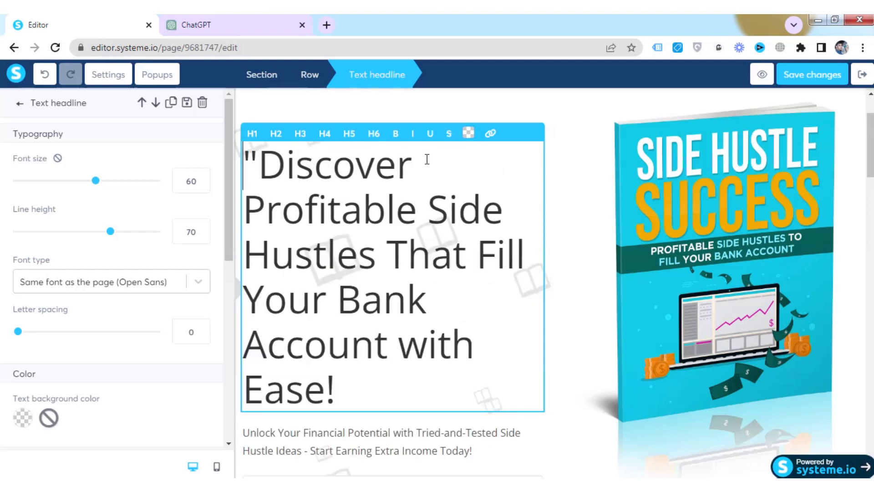
key("BackSpace")
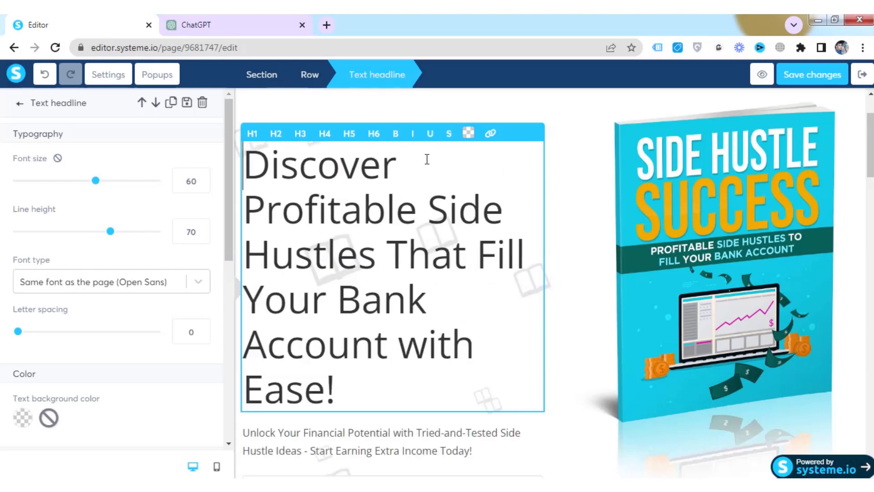
- Set the headline's font size to 33 and center-align its text
left_click(358, 396)
key("ctrl+a")
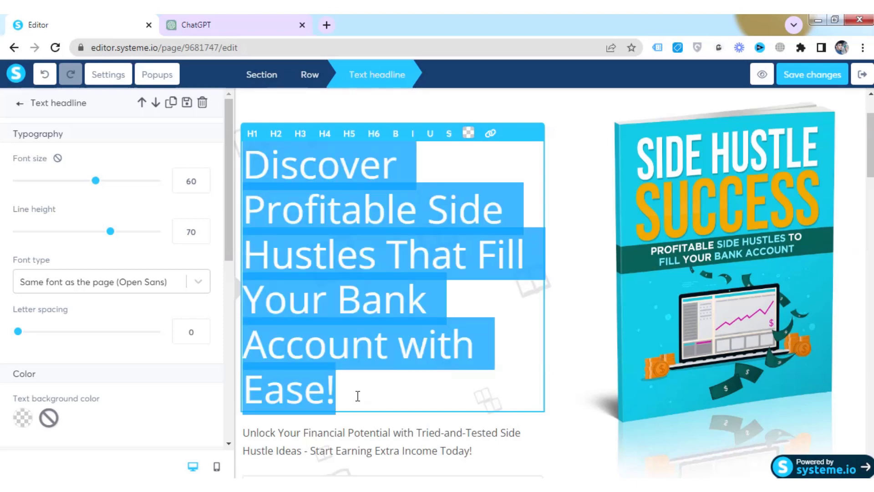
left_click_drag(96, 183, 55, 182)
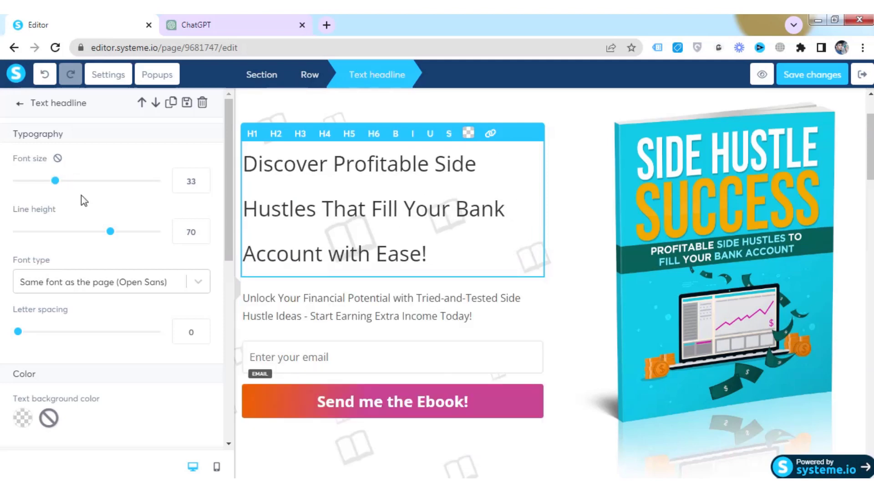
scroll(122, 323, "down", 5)
scroll(116, 328, "down", 3)
left_click(111, 279)
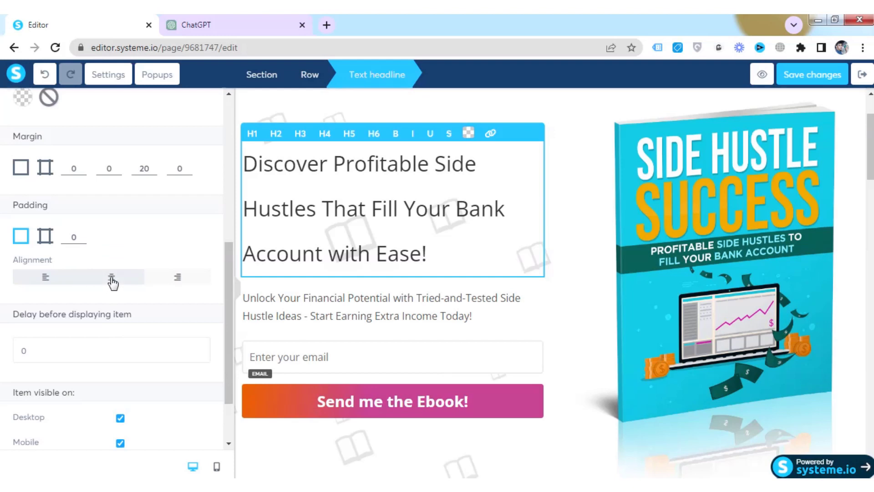
left_click(112, 278)
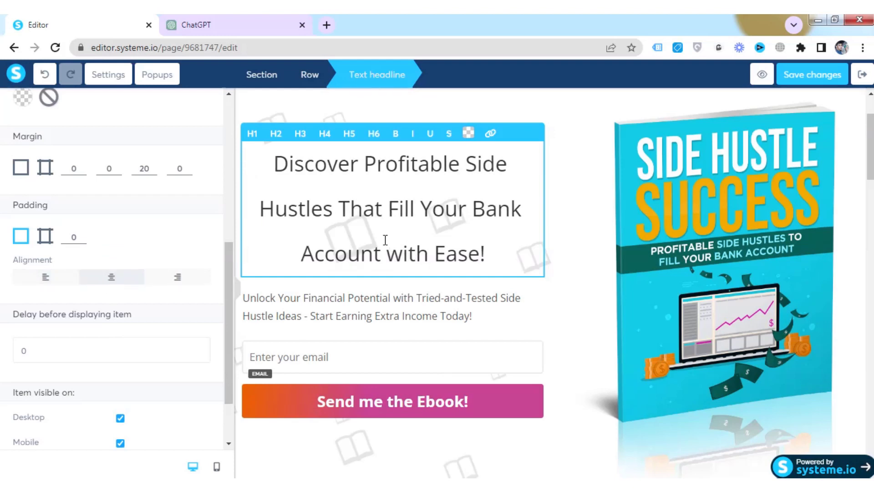
- Color the word "Profitable" in the headline dark red (D0021B), trying the default blue first
scroll(495, 254, "up", 2)
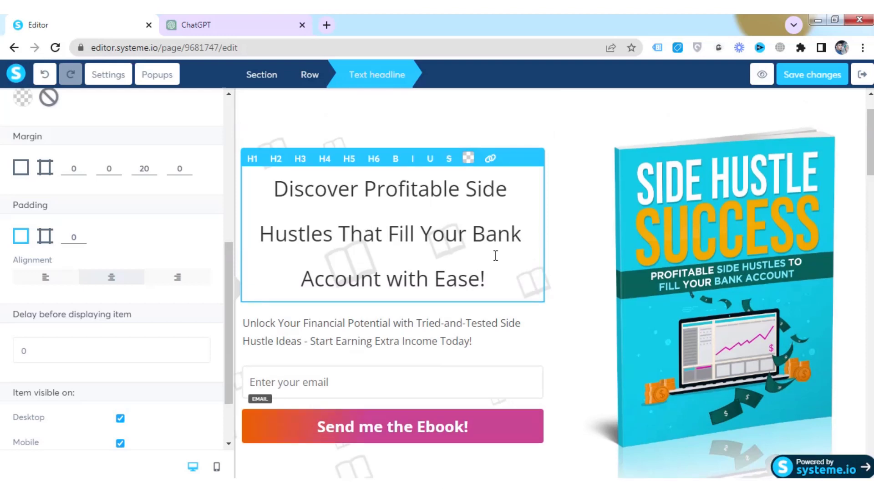
left_click(497, 318)
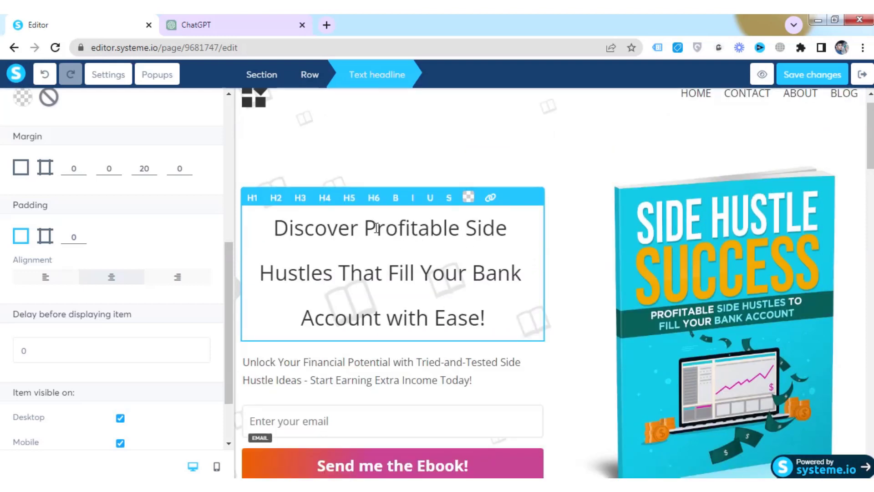
left_click_drag(365, 228, 461, 236)
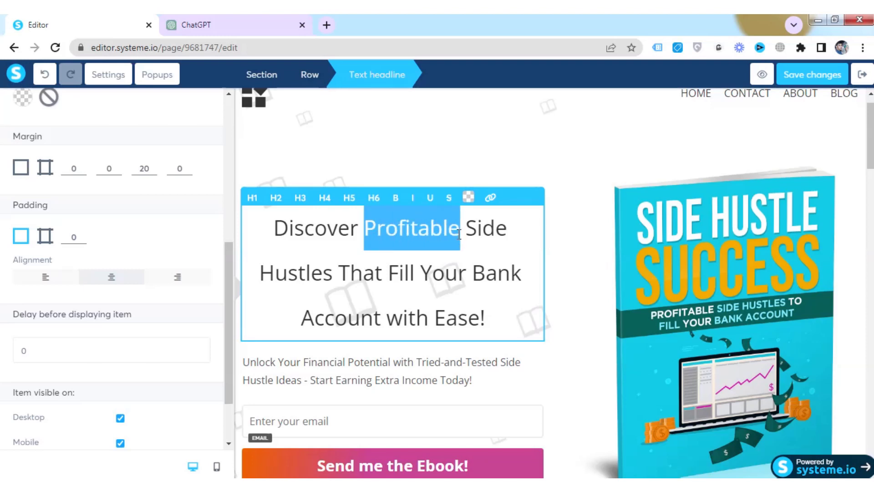
left_click(470, 199)
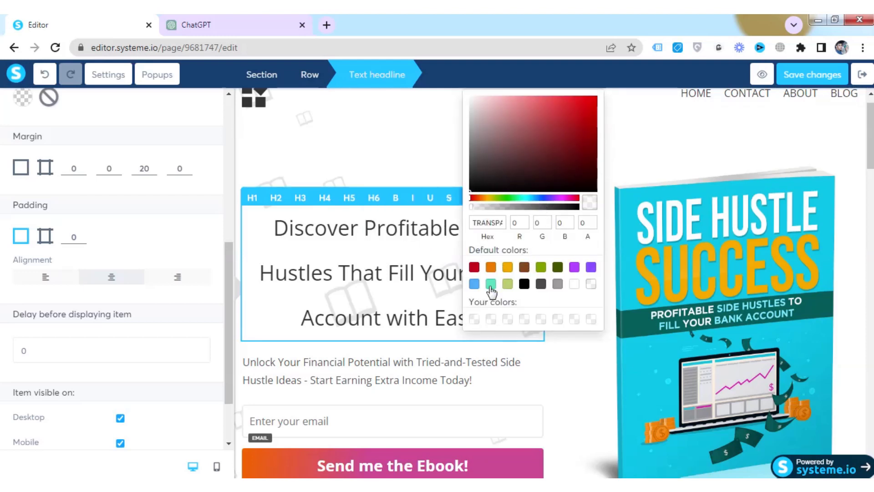
left_click(474, 284)
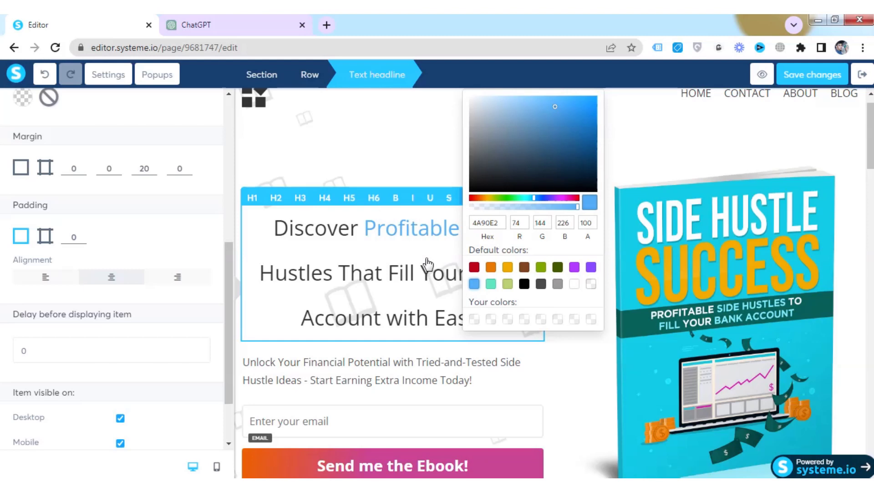
left_click(474, 268)
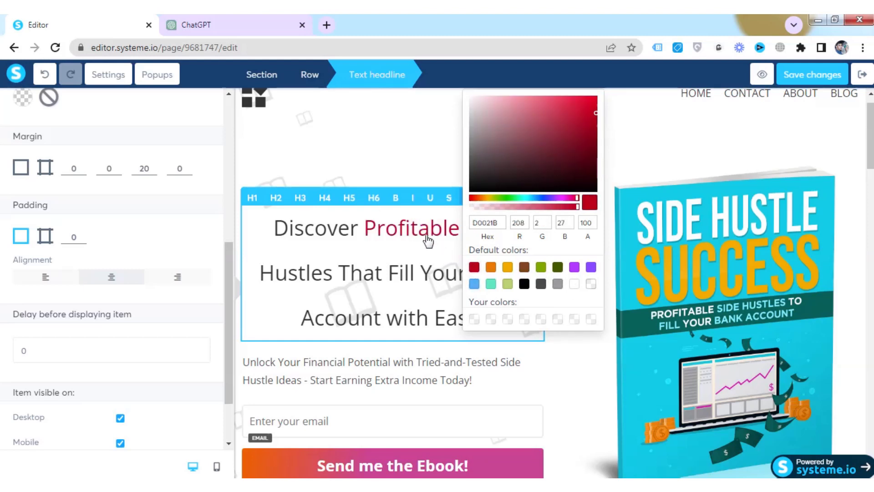
left_click(459, 239)
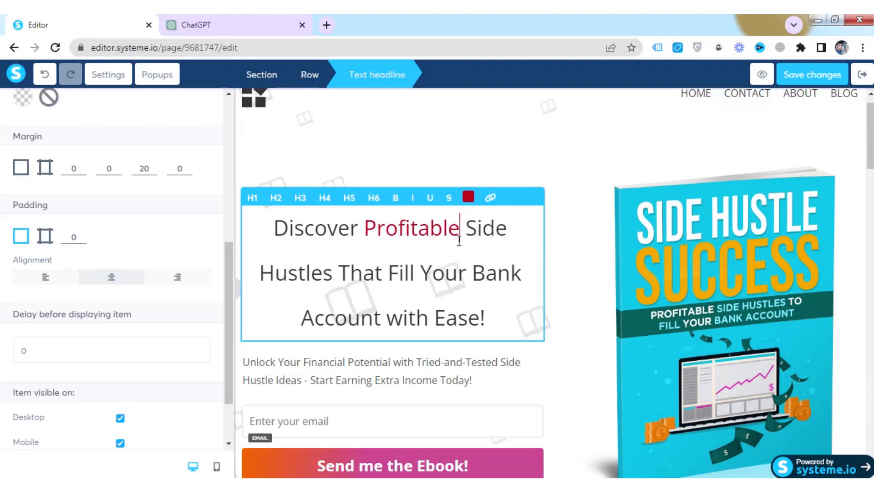
- Make the entire "Discover Profitable Side Hustles That Fill Your Bank Account with Ease!" headline bold
triple_click(459, 241)
key("ctrl+b")
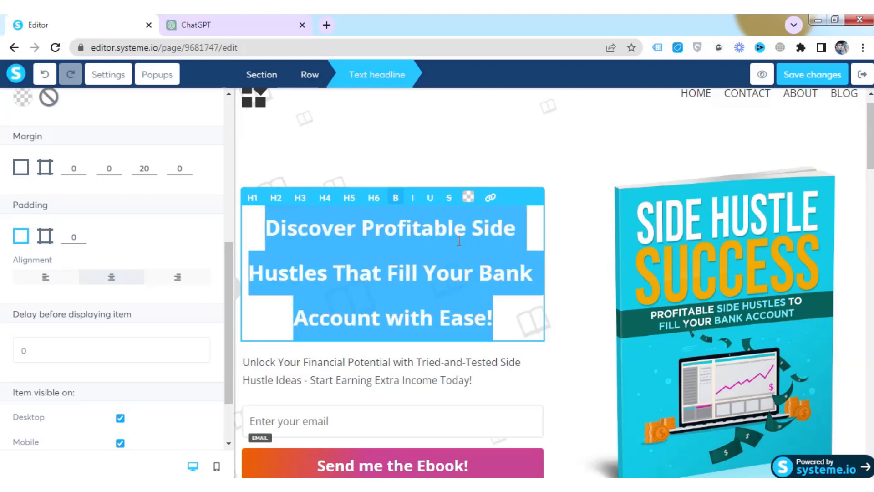
left_click(531, 305)
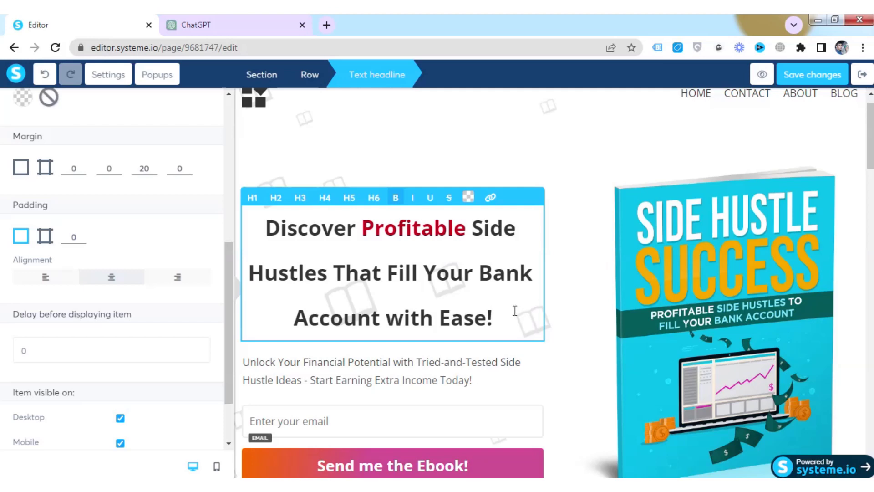
- Change the text of the "Send me the Ebook!" button below the first email field to "Free Instant Access"
scroll(513, 311, "down", 5)
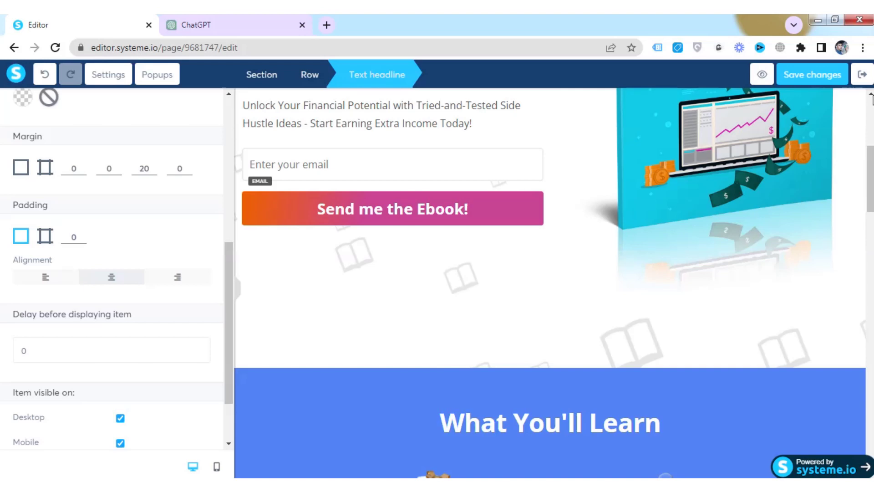
left_click(511, 246)
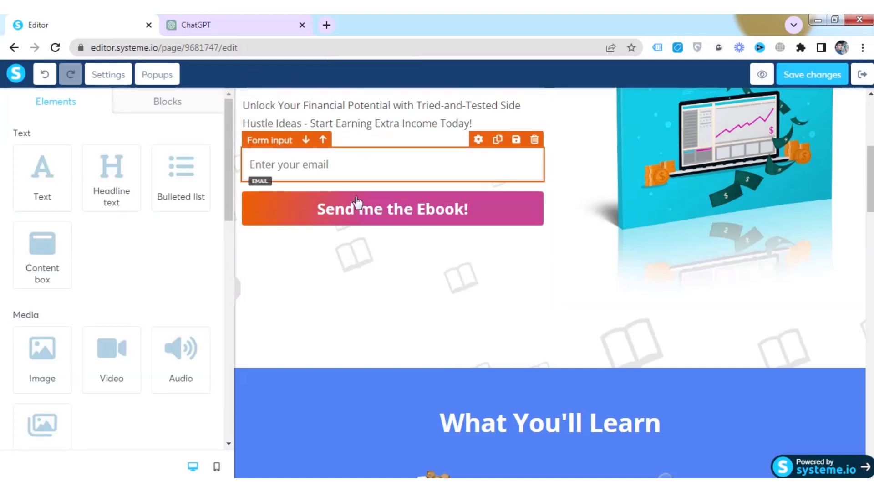
left_click(406, 212)
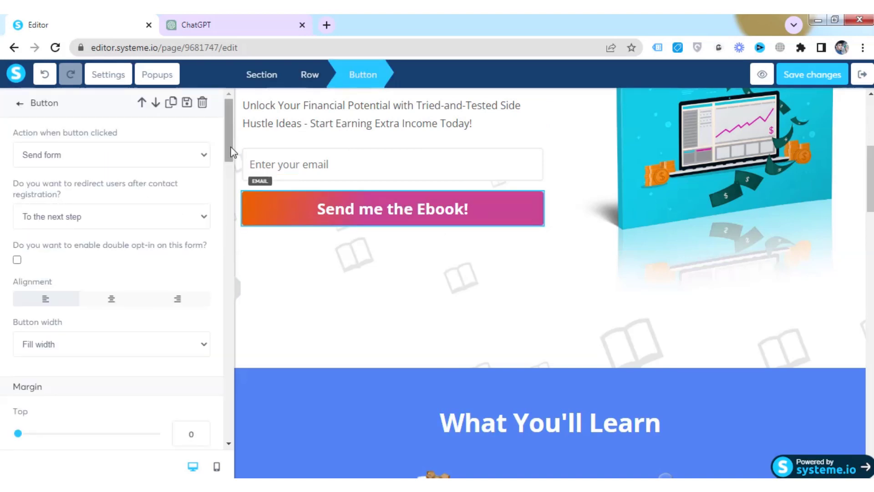
left_click_drag(227, 155, 222, 239)
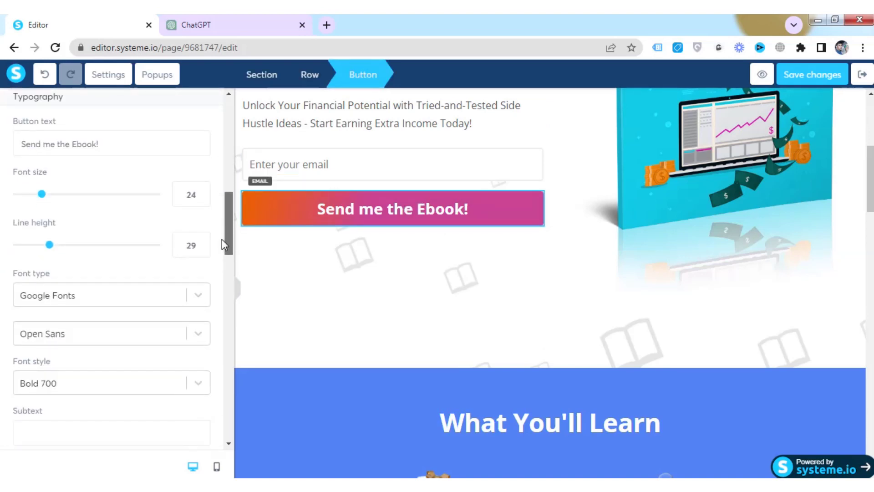
left_click(115, 147)
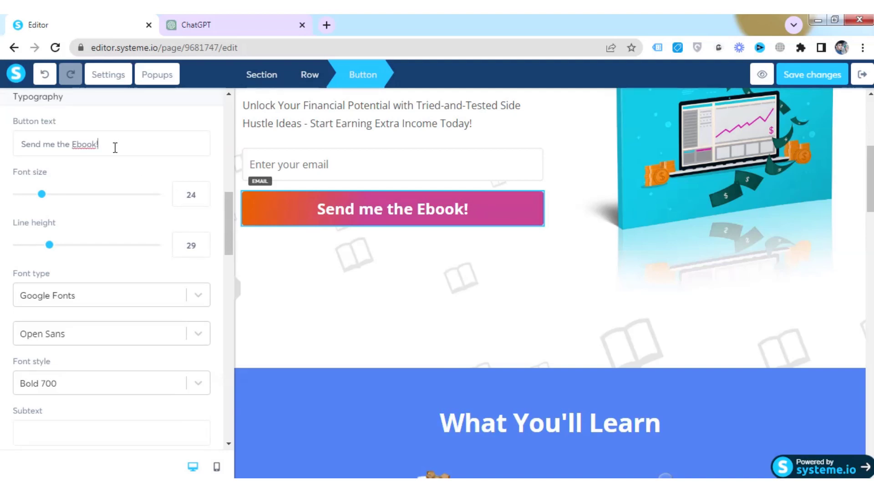
key("BackSpace")
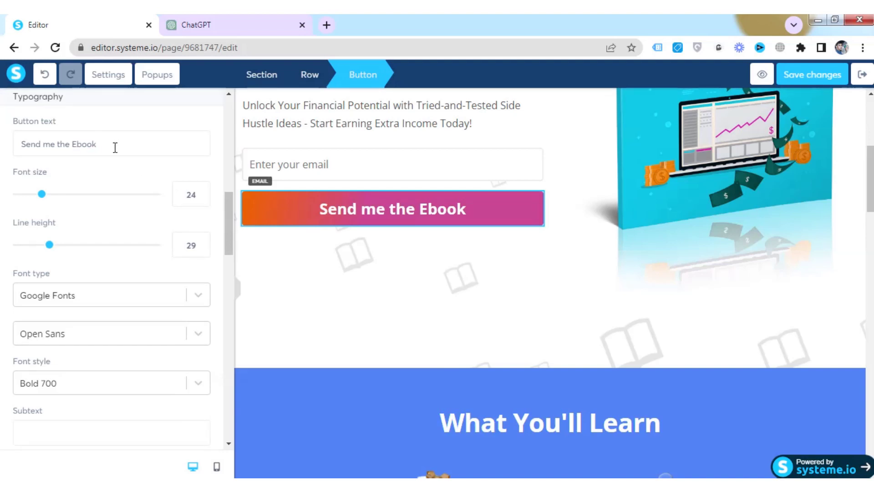
key("ctrl+a")
key("BackSpace")
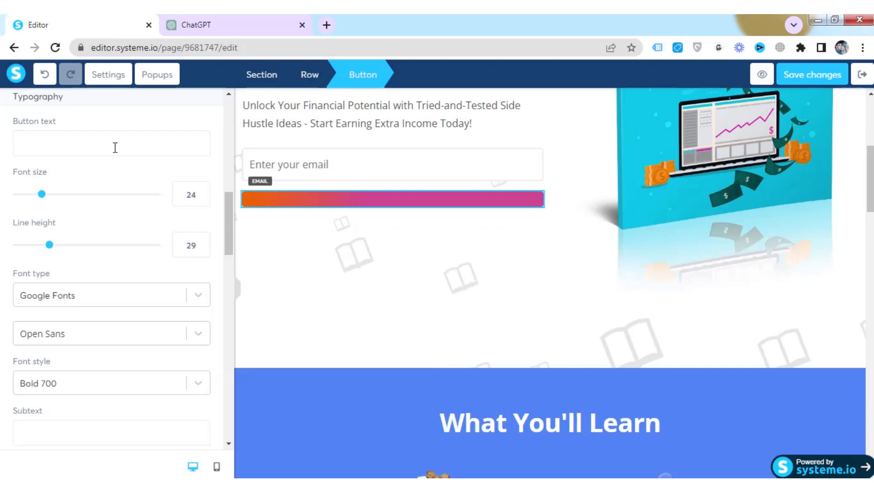
key("Caps_Lock")
type("I")
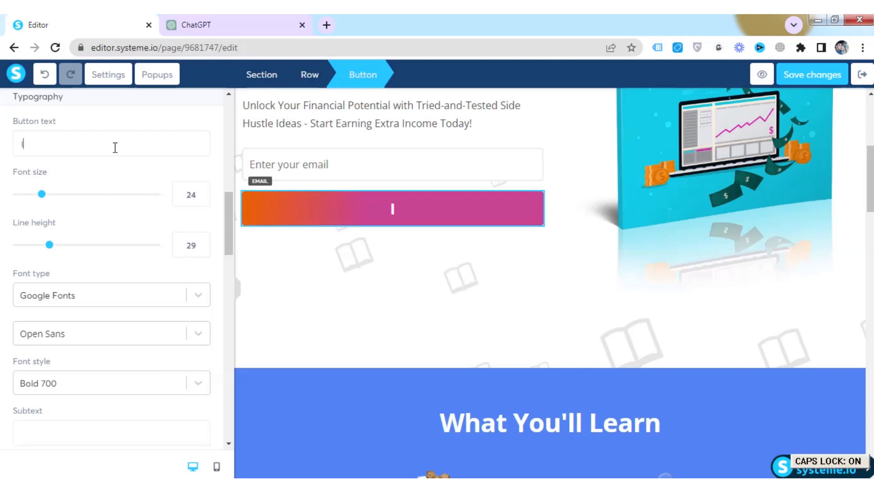
key("Caps_Lock")
type("f")
key("Caps_Lock")
key("BackSpace")
key("BackSpace")
type("F")
key("Caps_Lock")
type("ee")
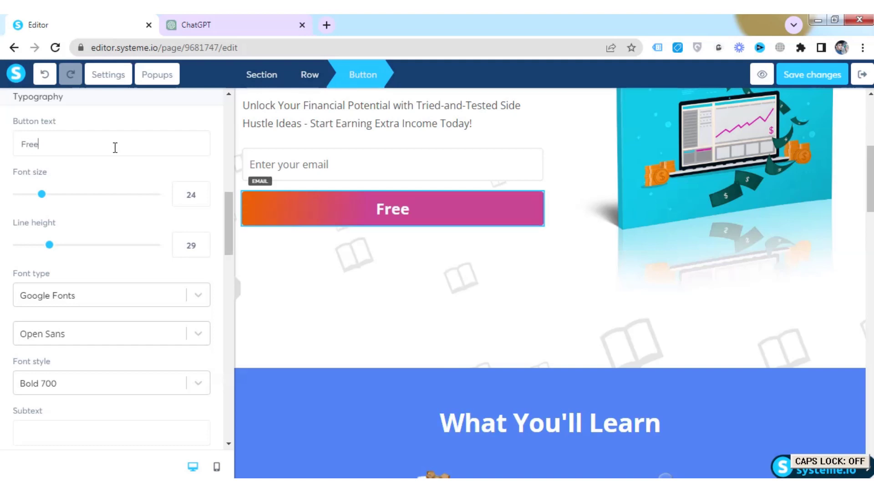
key("Caps_Lock")
type("I")
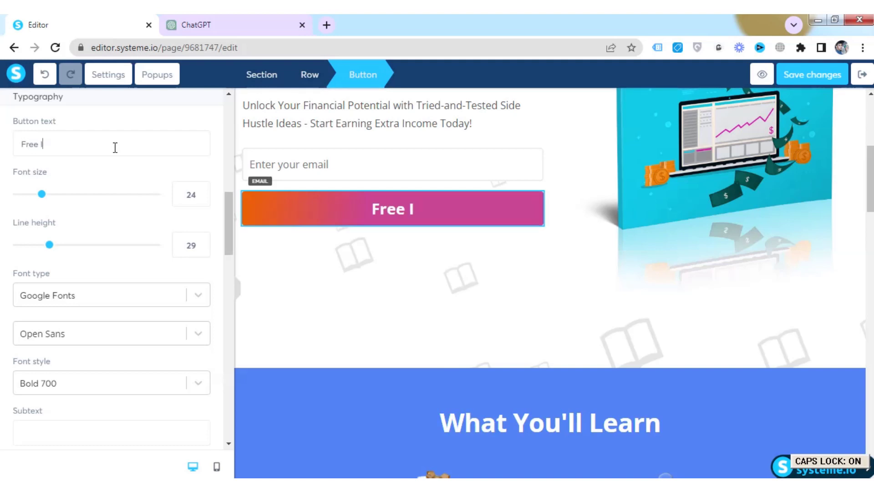
type("nst")
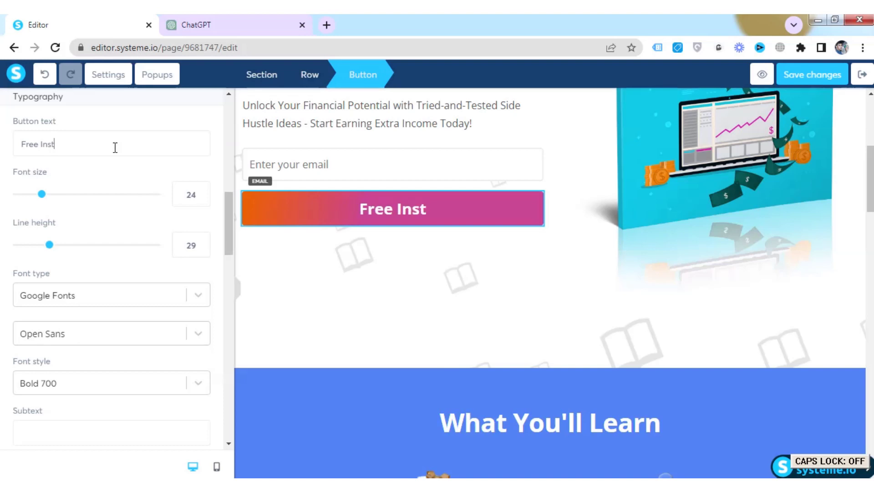
type("ant")
key("Caps_Lock")
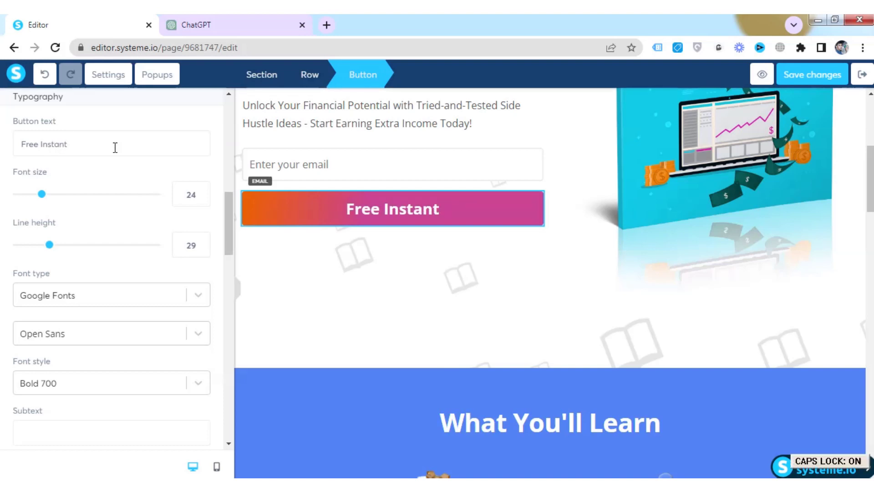
type("Access")
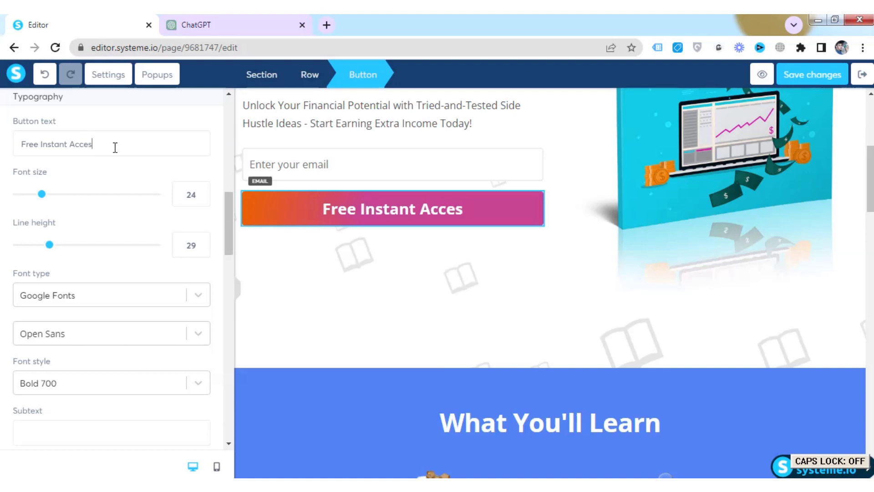
left_click(401, 307)
- Review the squeeze page's sections from the headline down to the testimonials for leftover template content
scroll(445, 319, "up", 6)
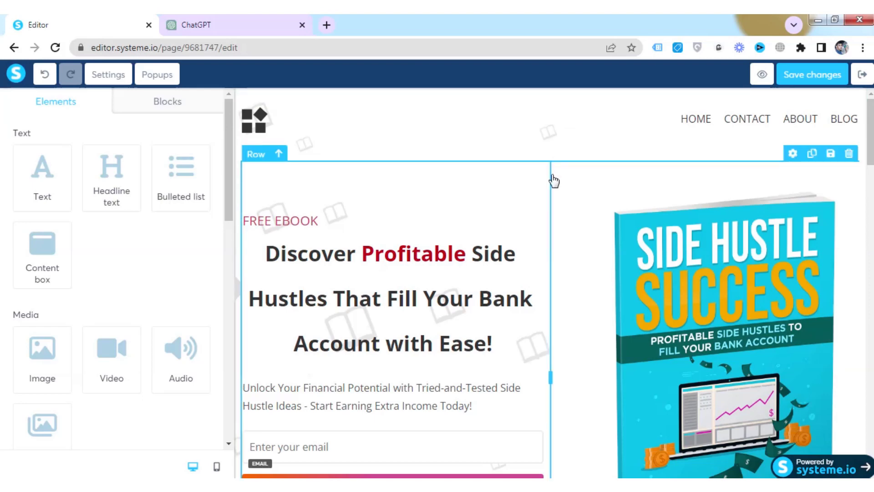
scroll(596, 200, "down", 10)
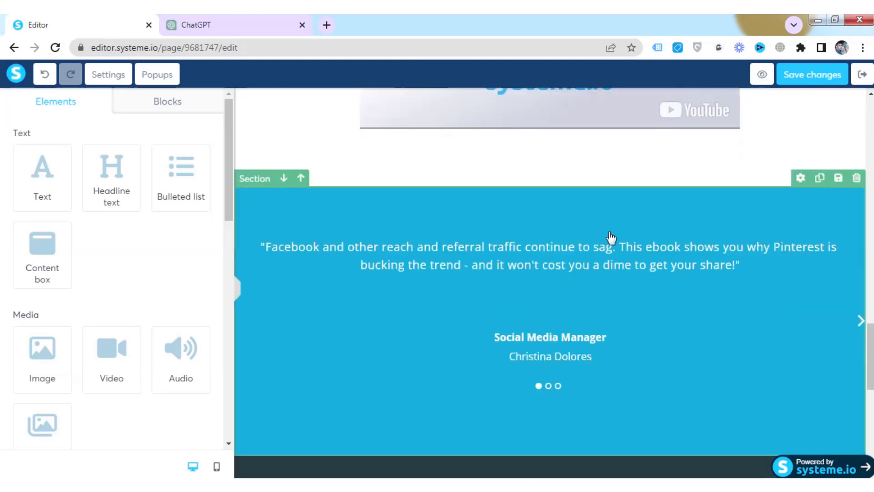
scroll(646, 243, "up", 10)
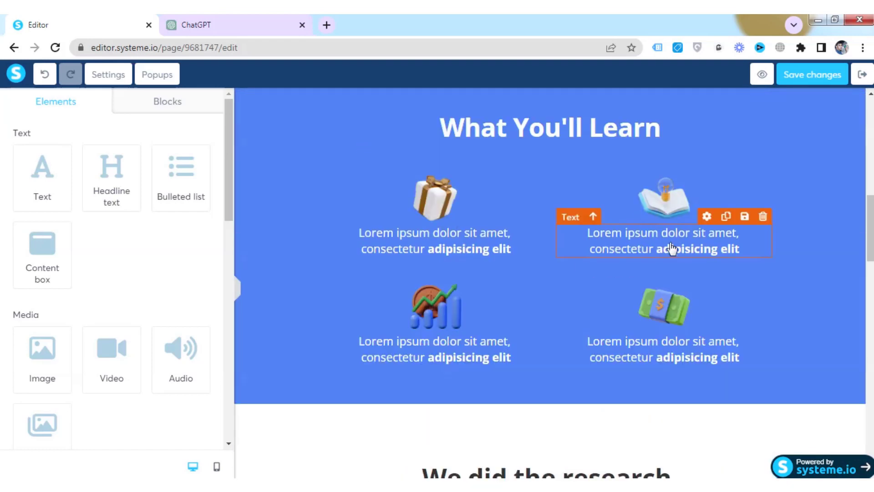
scroll(672, 248, "up", 5)
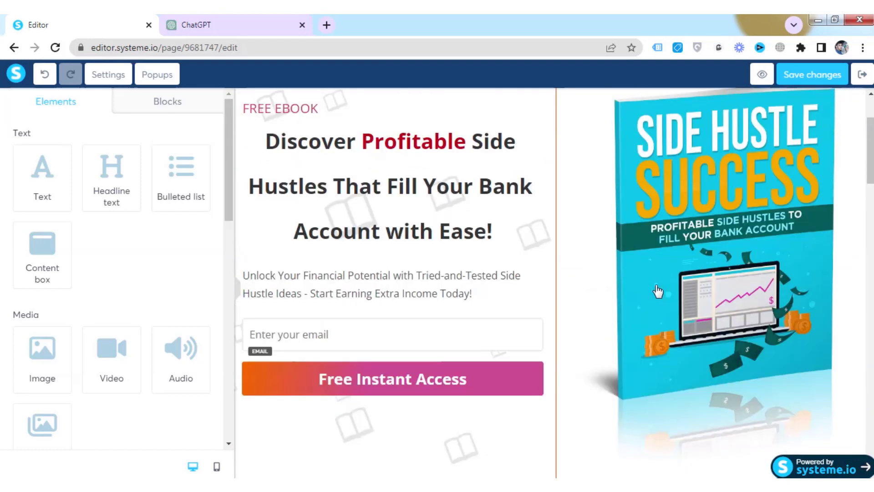
scroll(658, 290, "up", 3)
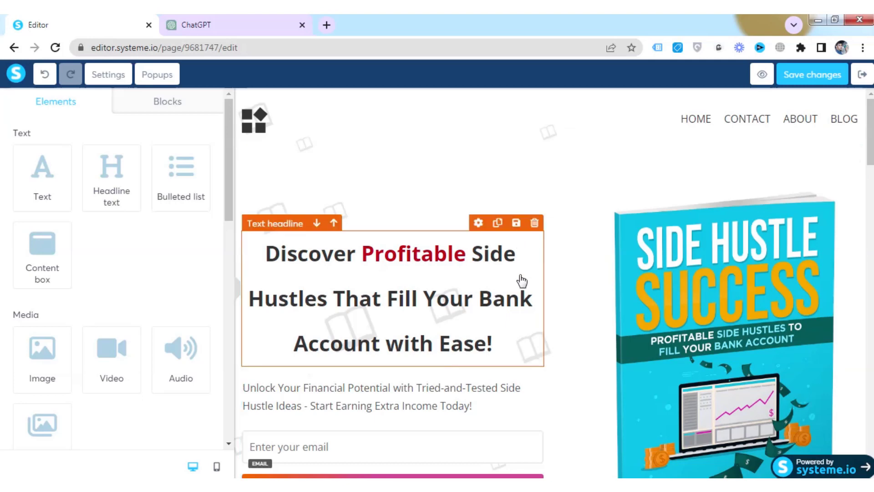
scroll(521, 281, "down", 8)
scroll(592, 305, "down", 3)
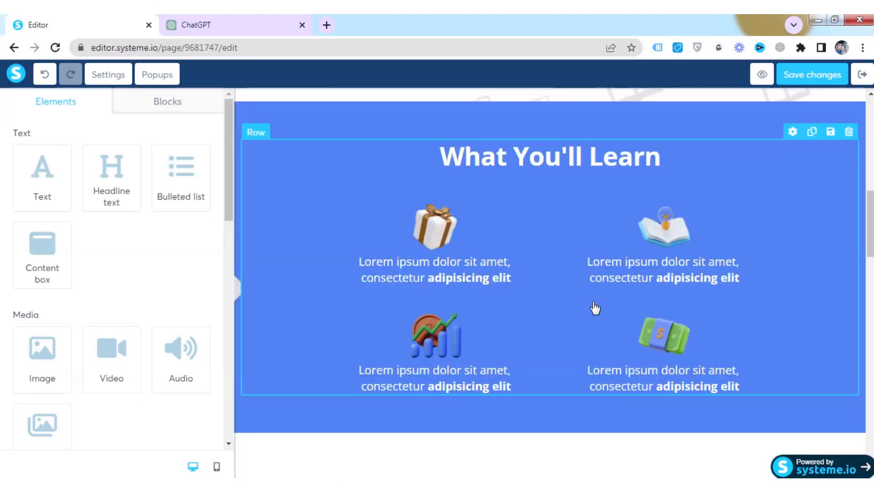
- Delete the HOME, CONTACT, ABOUT, BLOG navigation menu from the page header and confirm the deletion
scroll(596, 305, "up", 10)
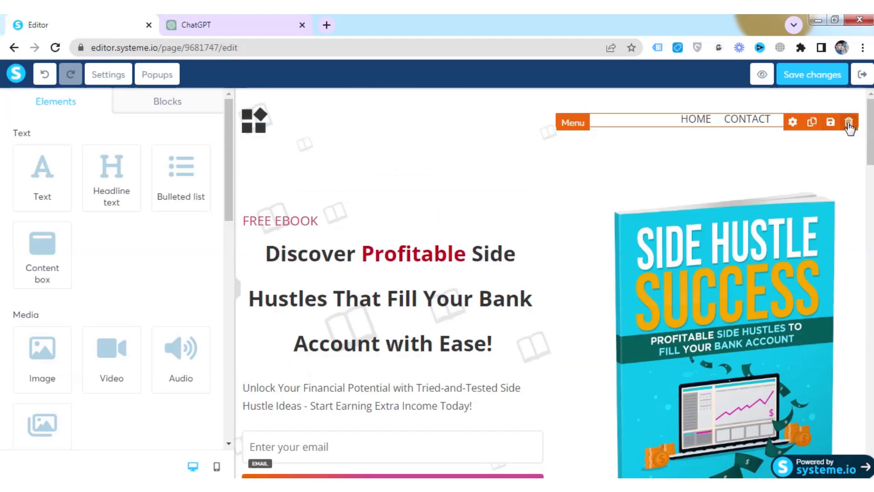
left_click(850, 123)
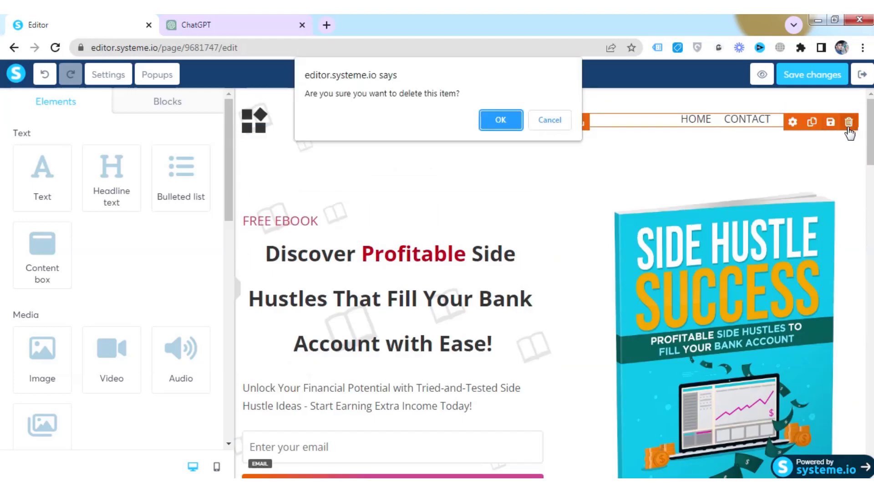
left_click(508, 122)
- Delete the "What You'll Learn" section and the "We did the research, so you don't have to!" section
scroll(865, 255, "down", 10)
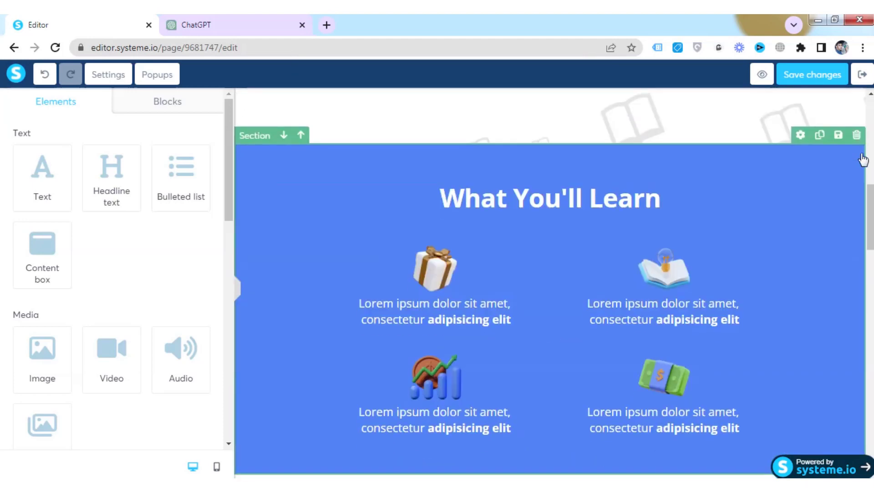
left_click(857, 137)
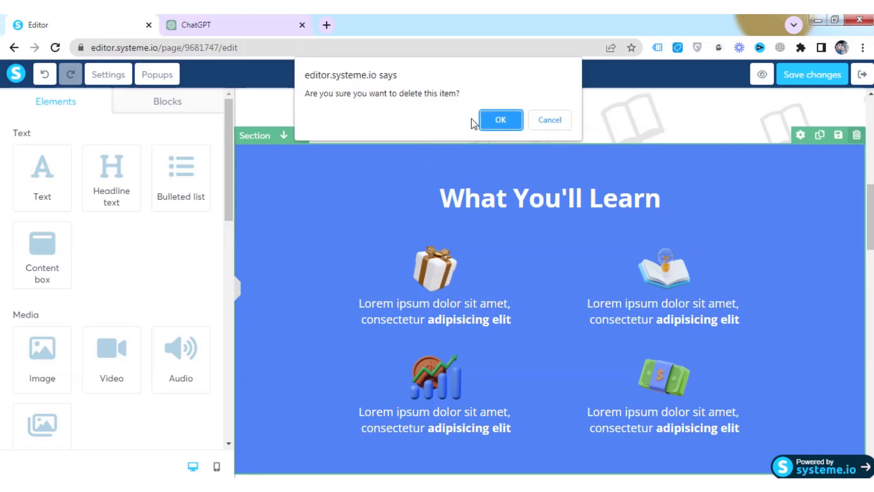
left_click(485, 120)
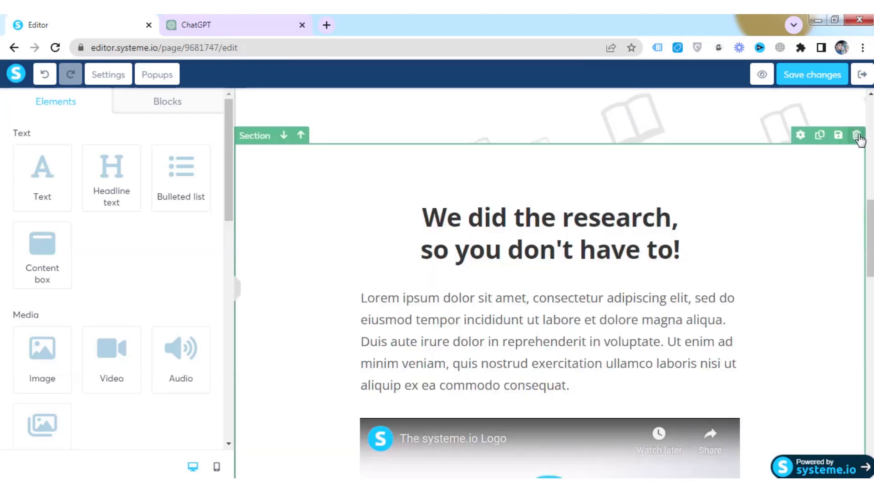
left_click(857, 135)
left_click(497, 123)
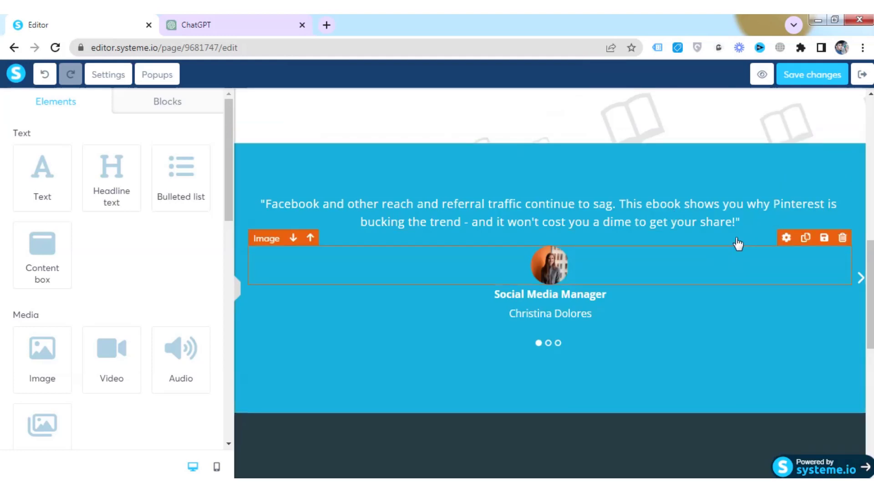
- Delete the blue testimonial section and the "Ready to learn, implement and grow?" section
left_click(856, 135)
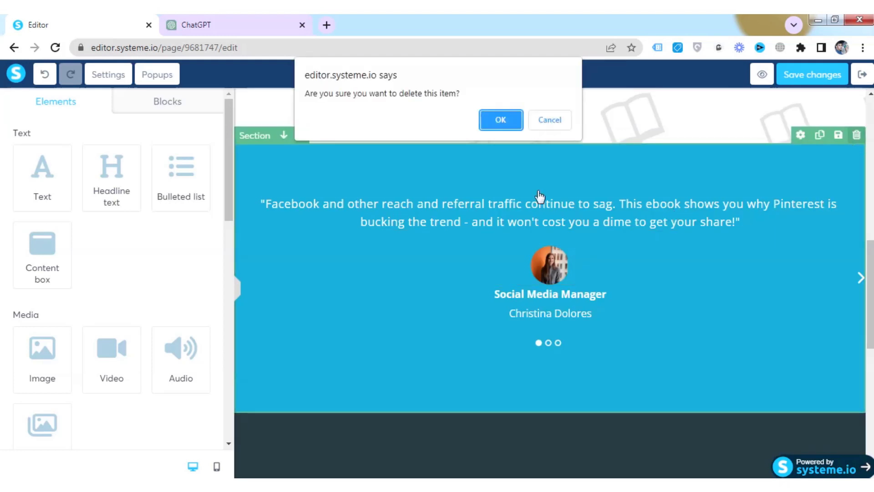
left_click(501, 126)
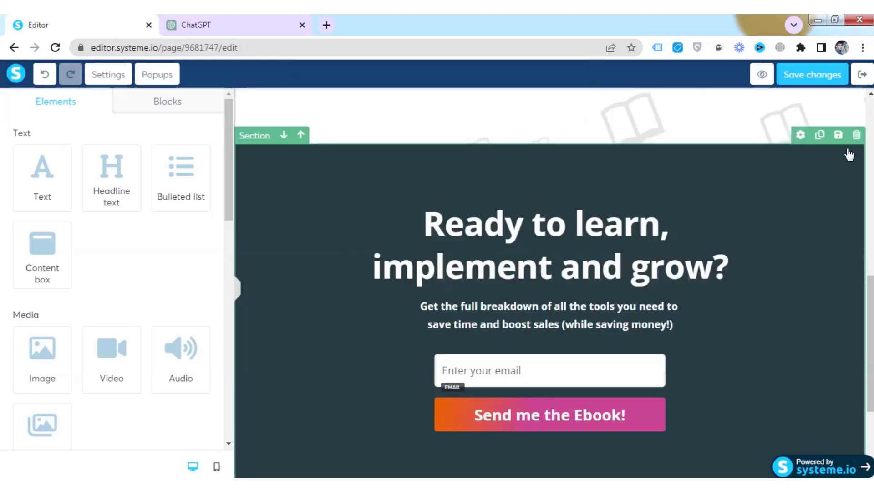
left_click(857, 135)
left_click(489, 122)
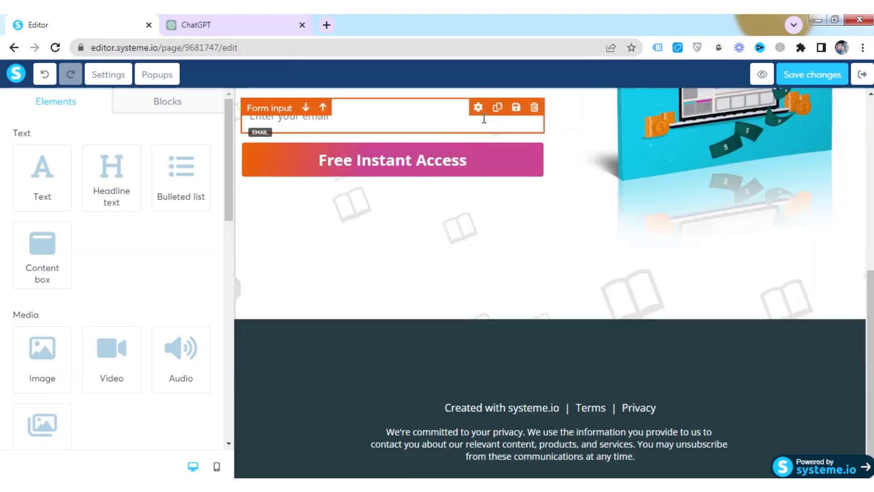
- Delete the header row containing the placeholder logo above the "FREE EBOOK" text
scroll(484, 296, "up", 7)
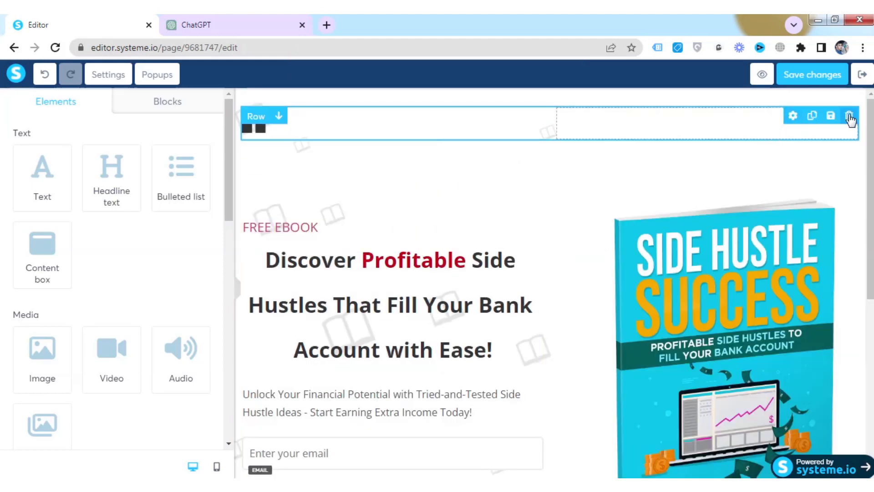
left_click(847, 118)
left_click(501, 120)
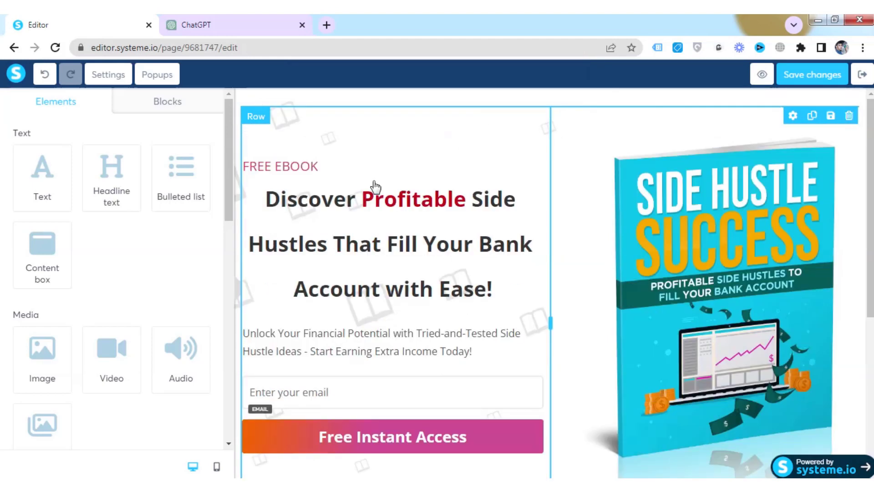
- Center-align the "FREE EBOOK" text above the headline
left_click(323, 165)
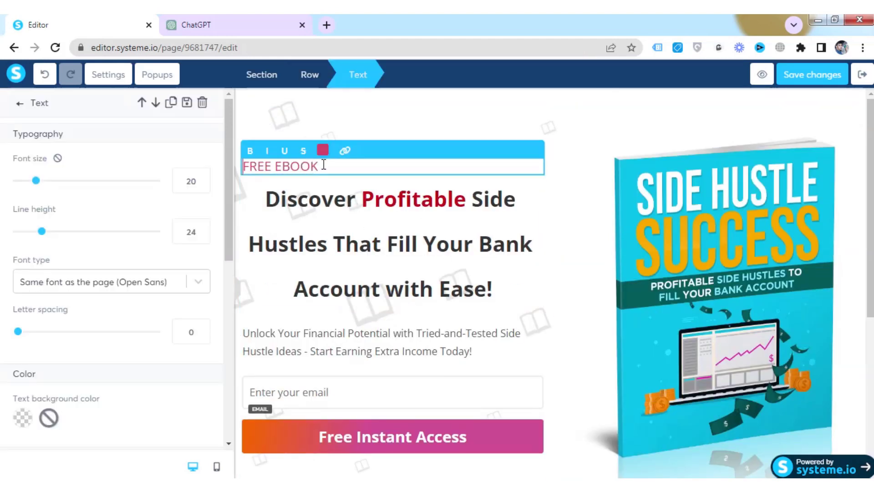
left_click_drag(320, 166, 239, 163)
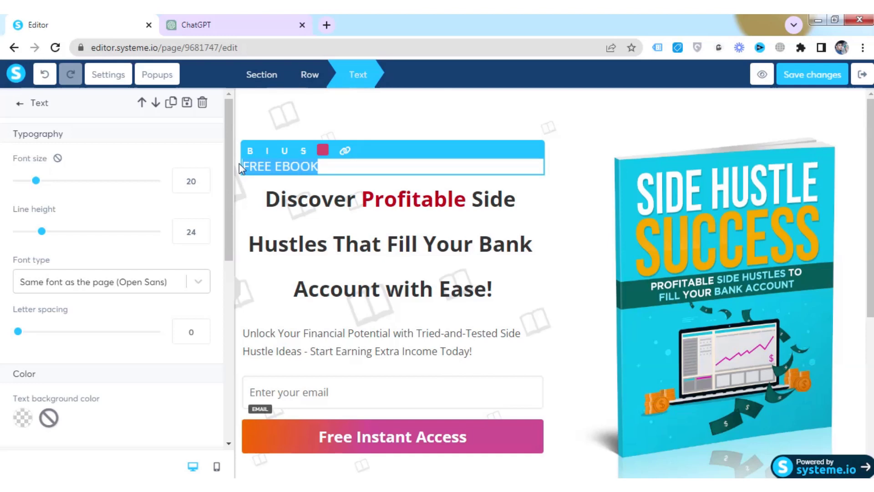
scroll(152, 278, "down", 1)
scroll(153, 278, "down", 7)
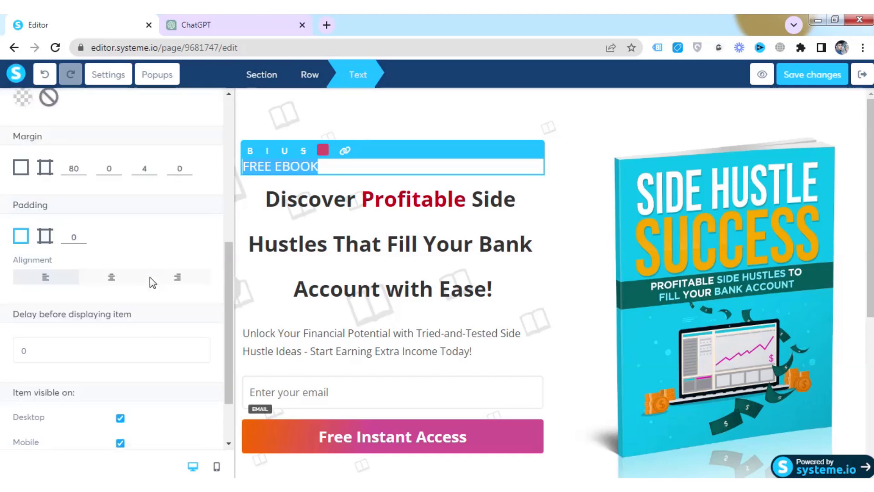
left_click(116, 276)
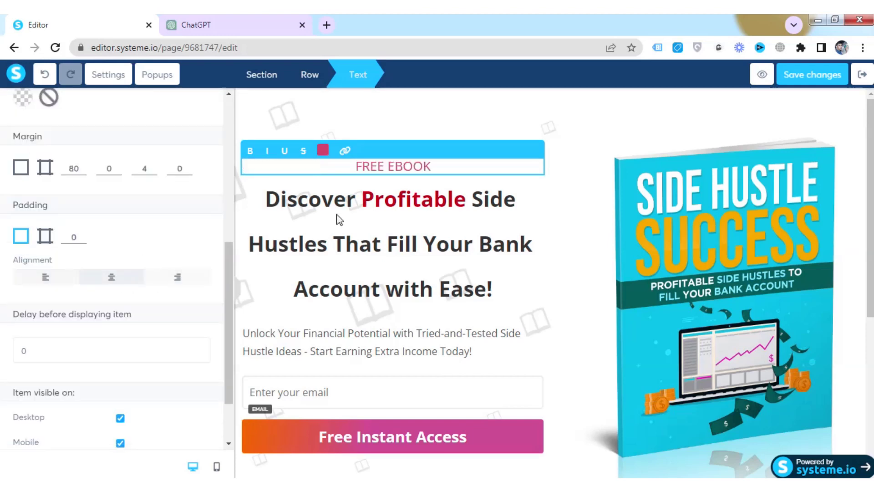
left_click(605, 141)
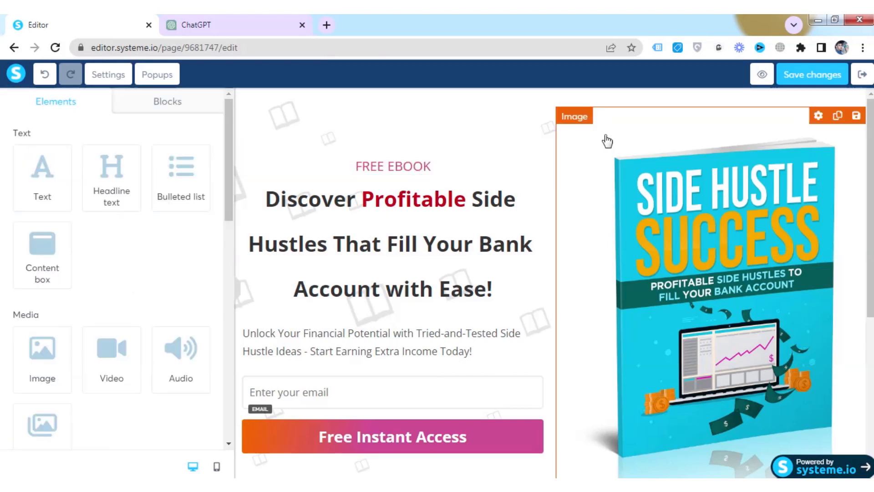
- Preview the squeeze page, check its layout and email field, and return to the editor
left_click(761, 75)
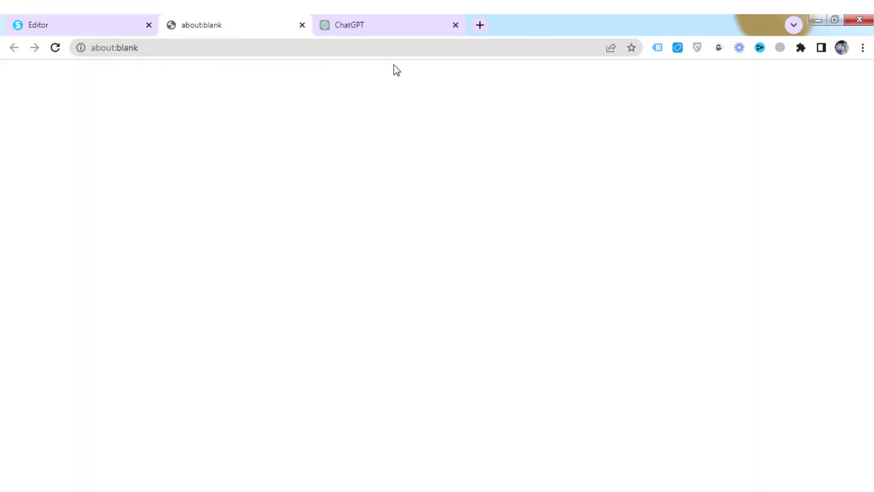
left_click(456, 25)
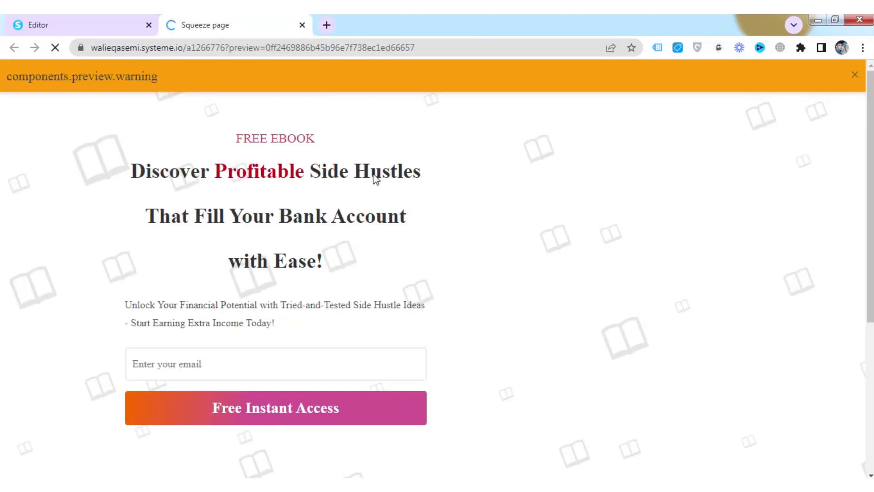
left_click(854, 77)
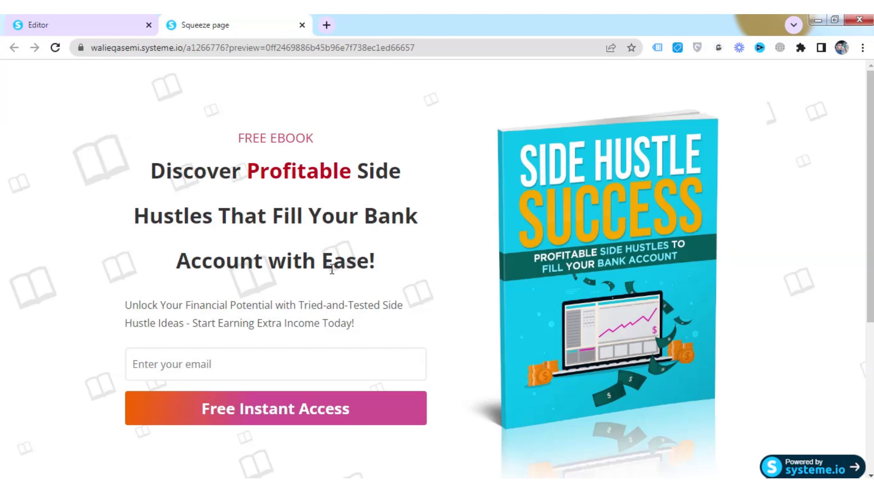
scroll(331, 269, "down", 5)
scroll(331, 269, "up", 5)
left_click(307, 357)
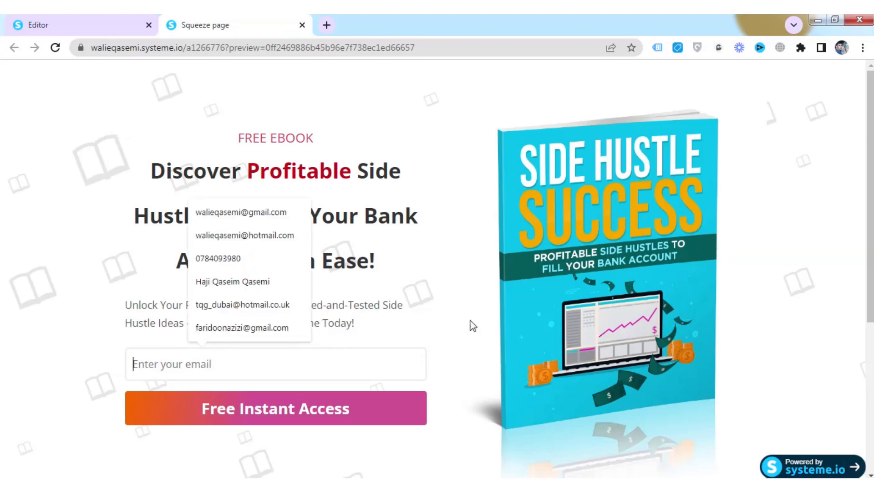
scroll(617, 302, "down", 4)
scroll(466, 246, "up", 4)
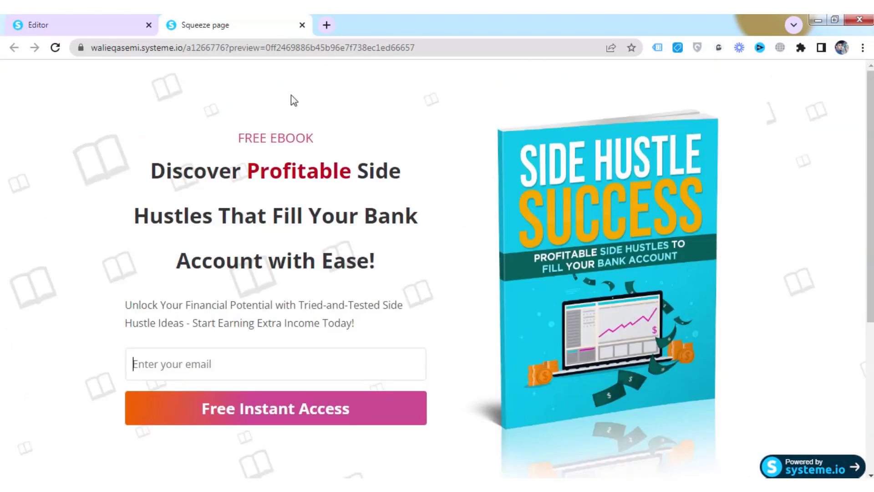
left_click(302, 25)
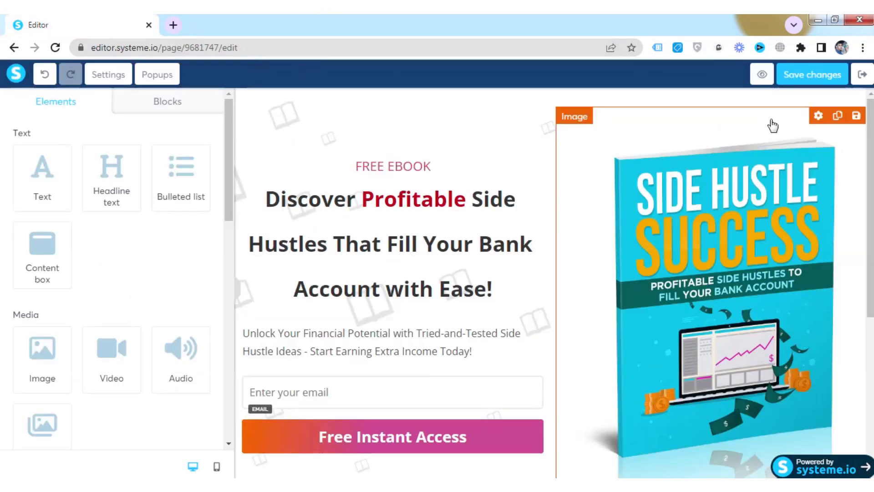
- Save the squeeze page changes and exit the editor to the lead funnel 1 configuration
left_click(806, 75)
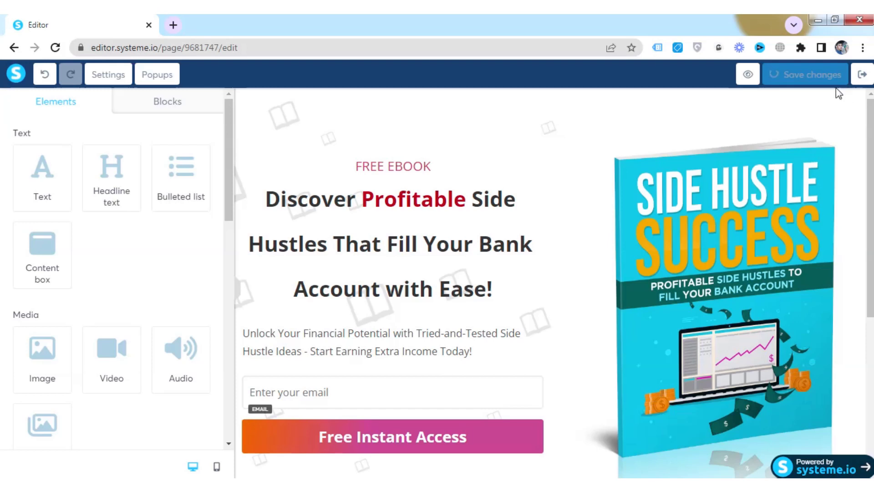
left_click(861, 75)
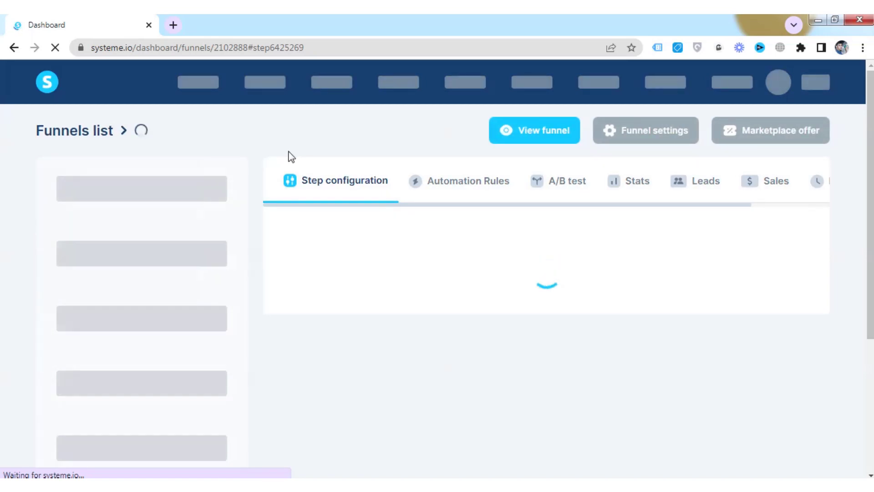
scroll(291, 157, "down", 1)
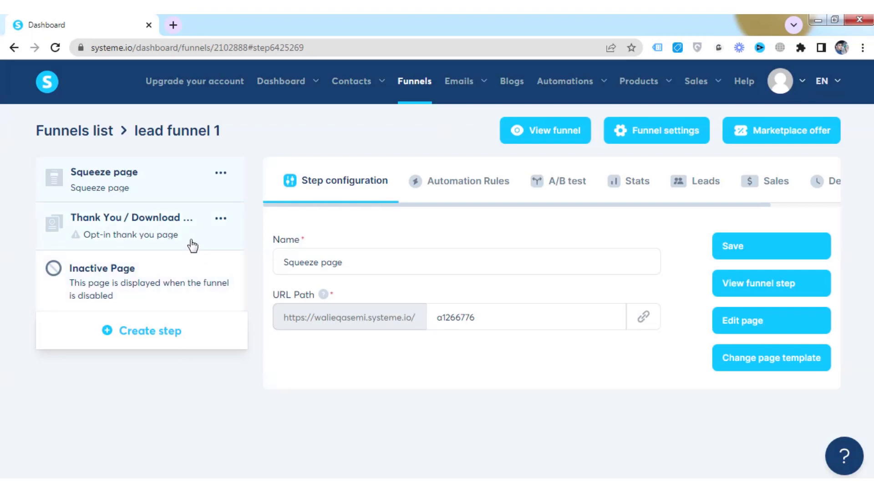
- Open the Thank You / Download Page step and look through its available page templates
left_click(157, 233)
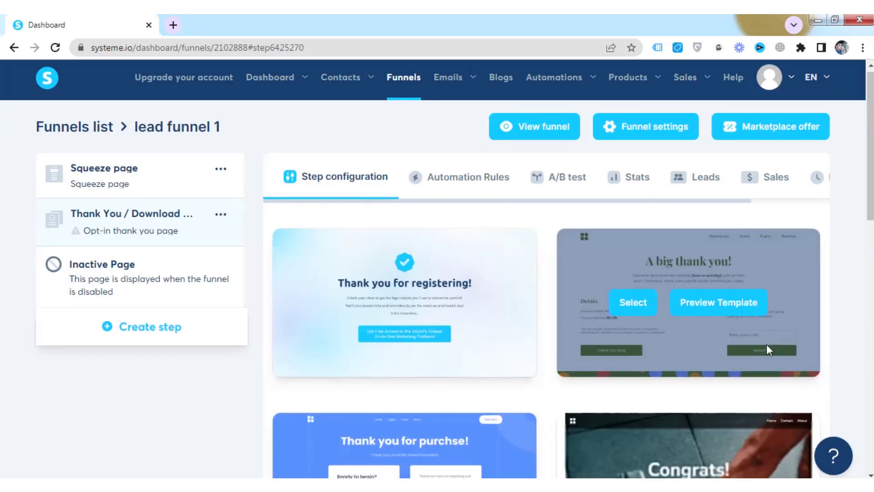
scroll(767, 346, "down", 6)
scroll(643, 343, "down", 10)
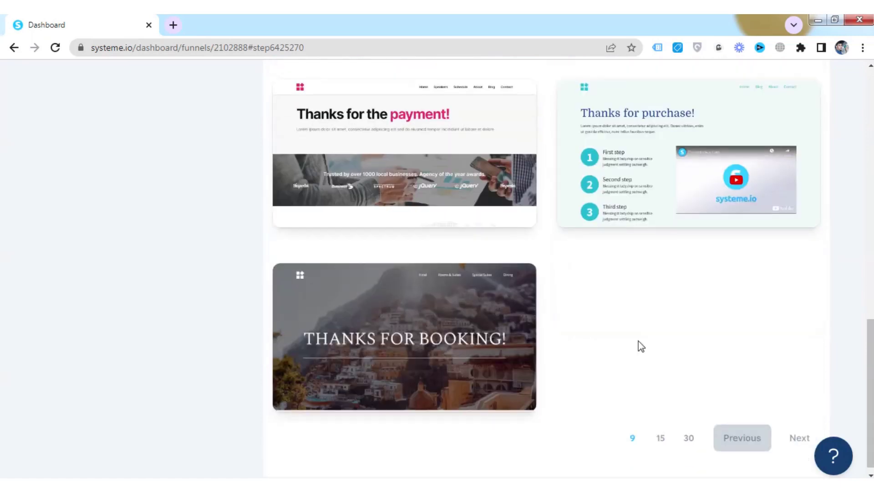
scroll(615, 334, "up", 16)
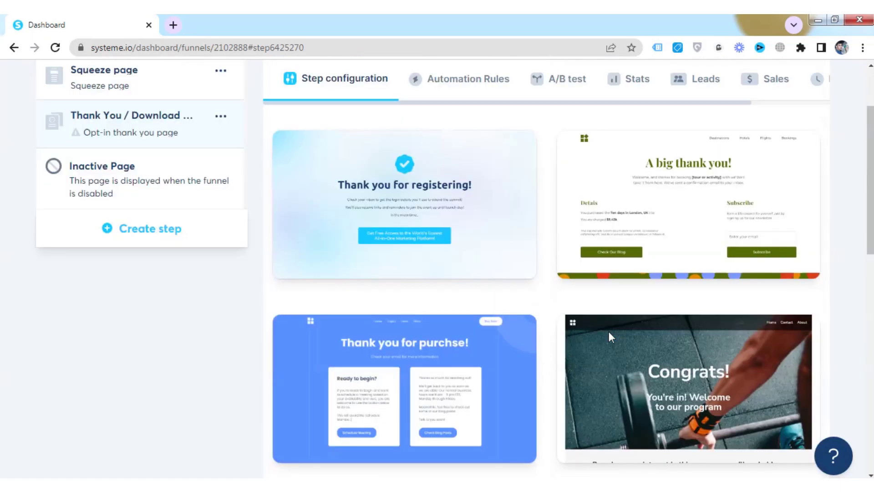
scroll(661, 324, "down", 3)
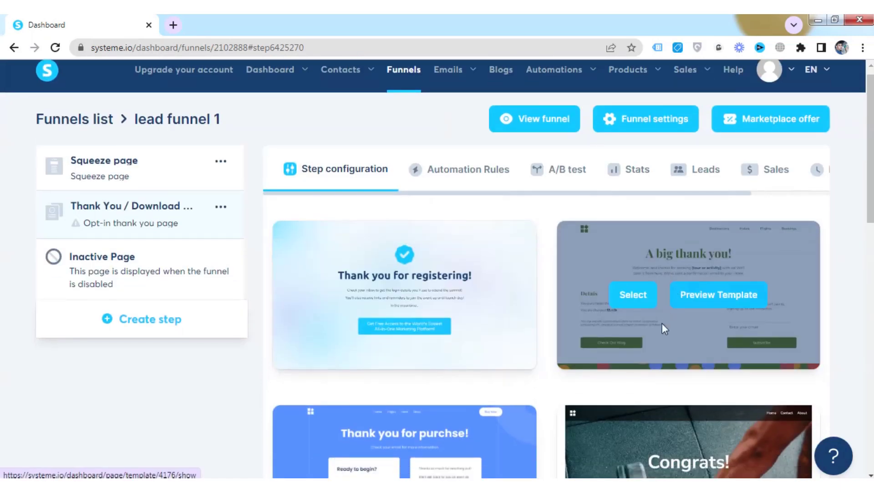
scroll(594, 326, "up", 3)
scroll(444, 324, "down", 10)
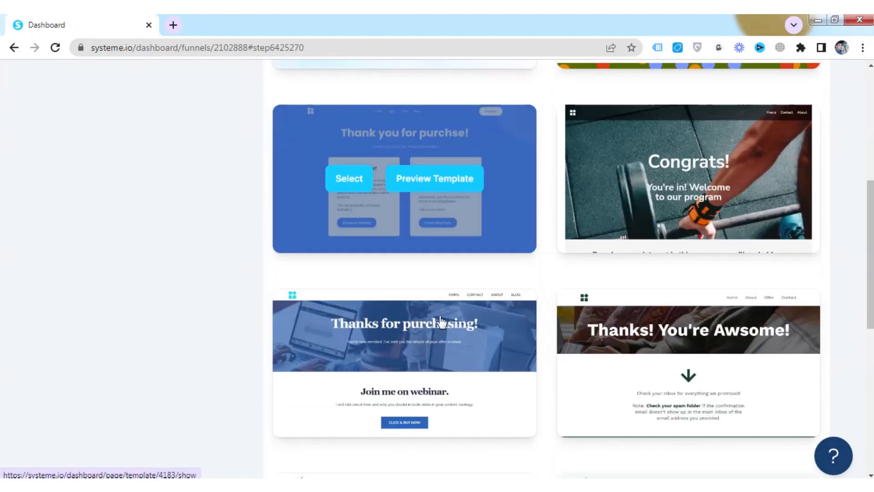
scroll(441, 321, "down", 3)
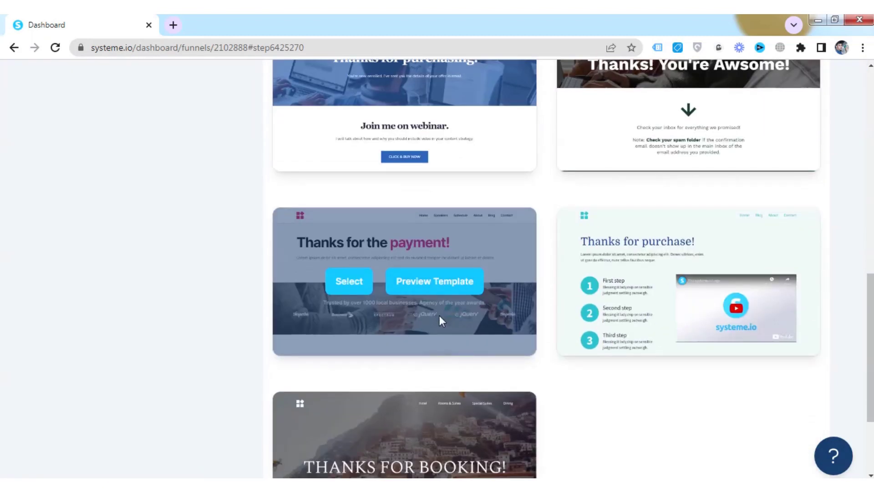
scroll(439, 315, "down", 3)
scroll(438, 319, "up", 15)
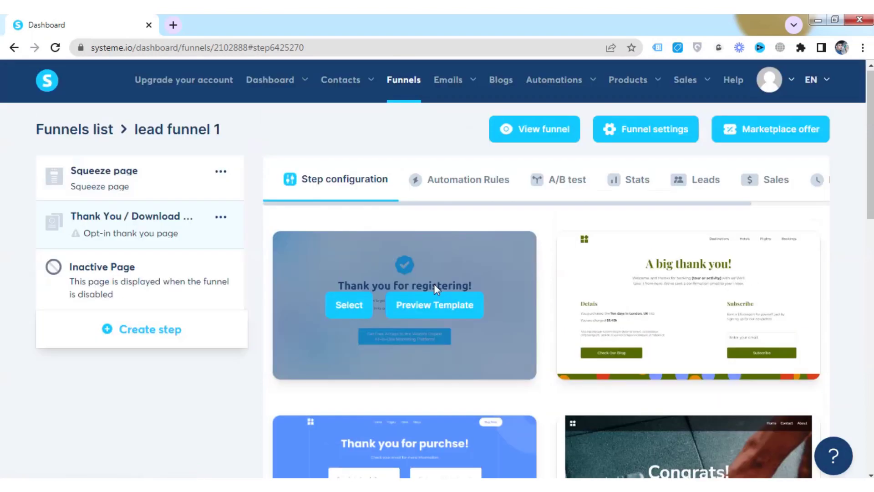
mouse_move(357, 22)
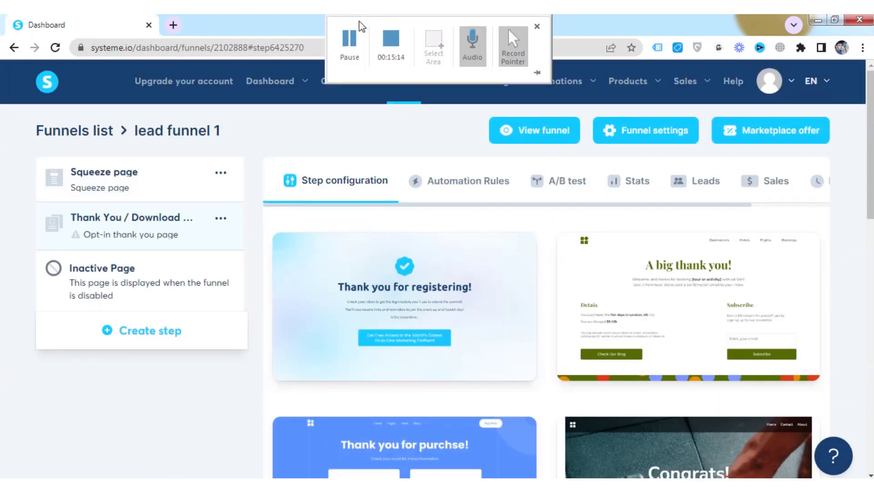
left_click(351, 43)
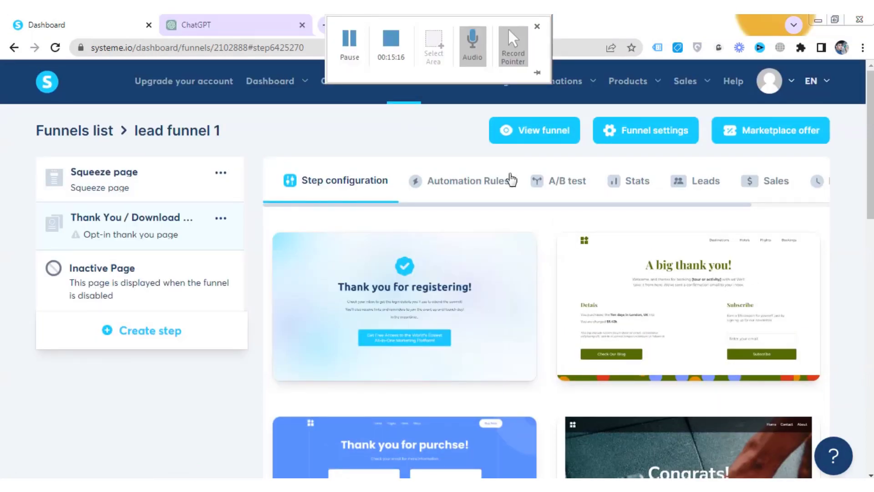
- Apply the "Thank you for registering!" template to the Thank You / Download Page and open the page for editing
mouse_move(503, 255)
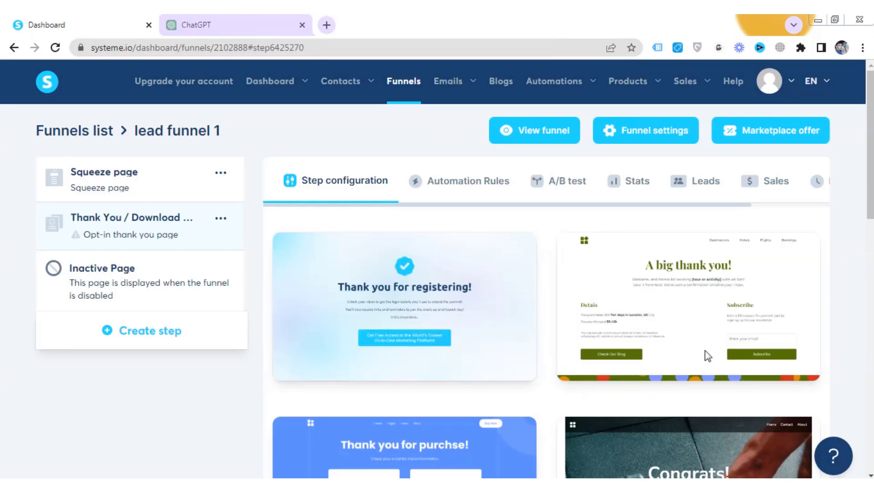
left_click_drag(870, 173, 860, 68)
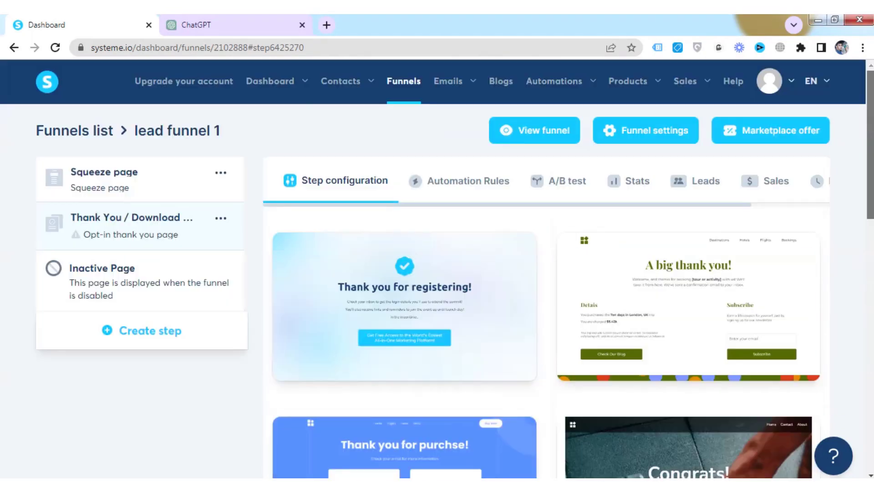
mouse_move(390, 306)
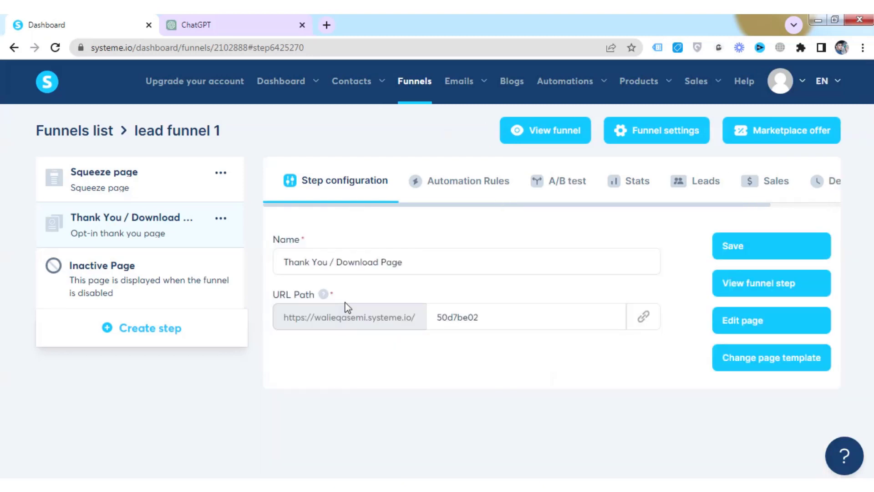
left_click(740, 322)
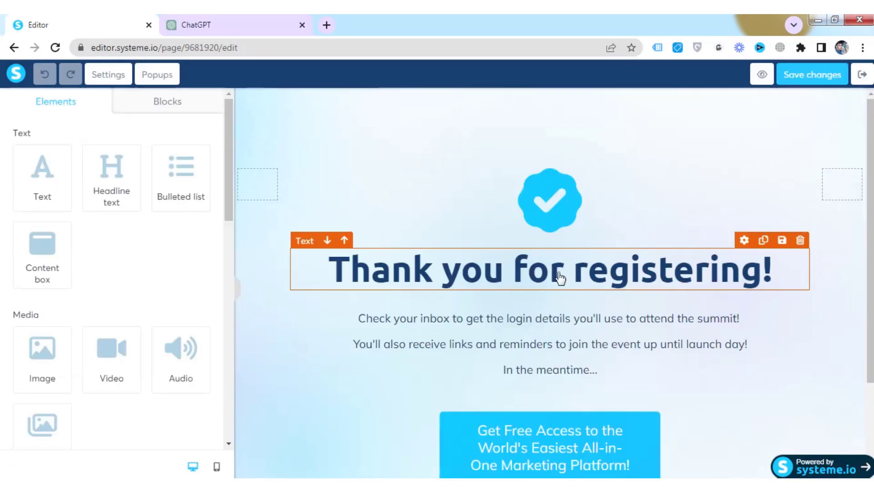
- Change the thank-you page headline to "Thank you for Subscribing!" by replacing its last word
left_click(583, 274)
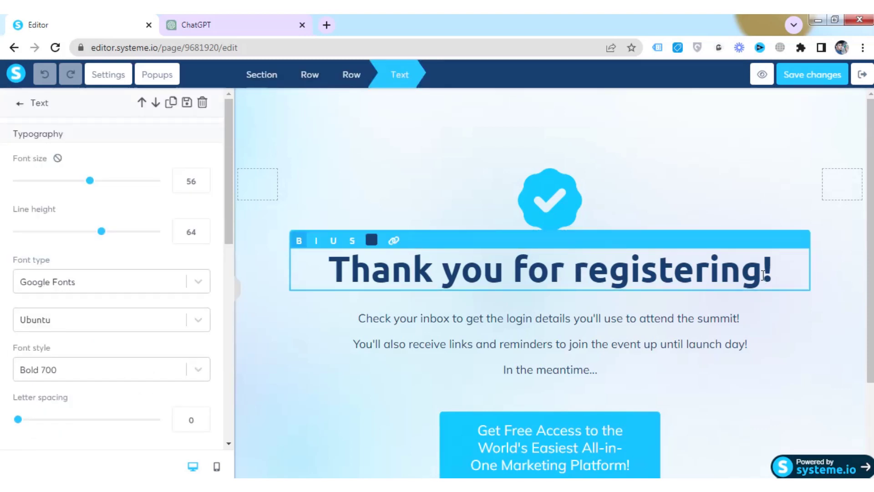
left_click_drag(763, 275, 577, 272)
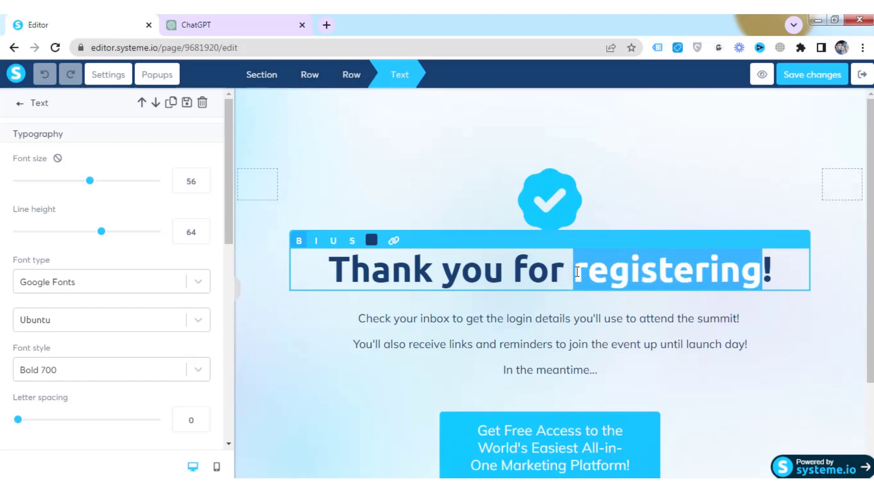
key("Caps_Lock")
type("S")
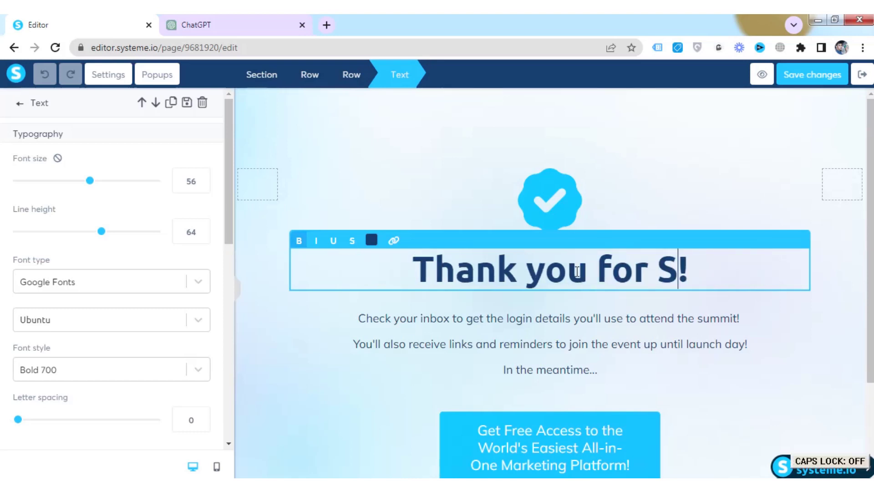
type("ubsc")
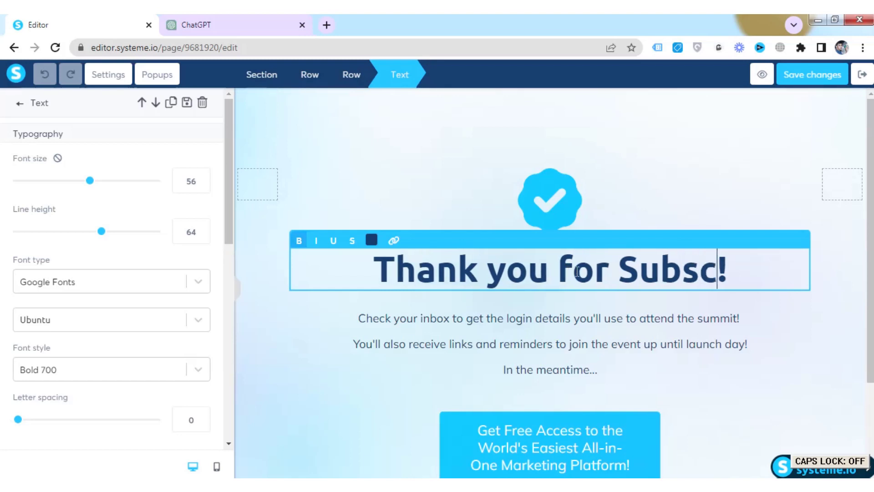
type("ribin")
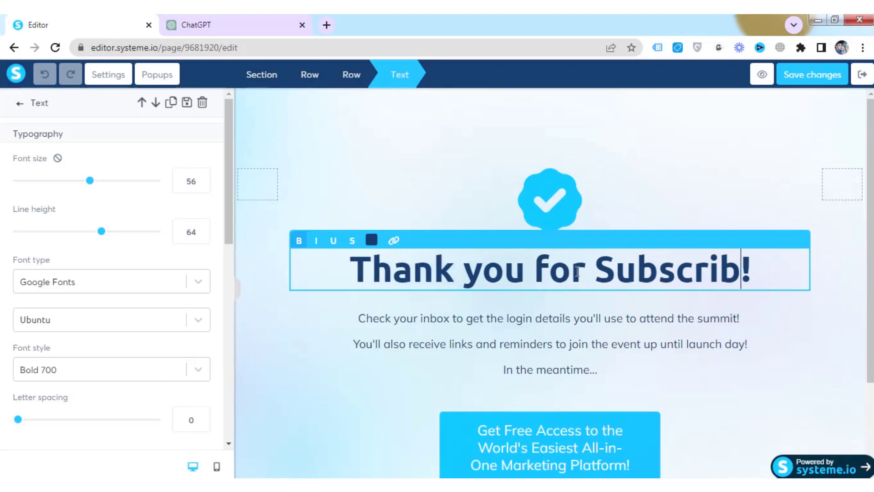
type("g")
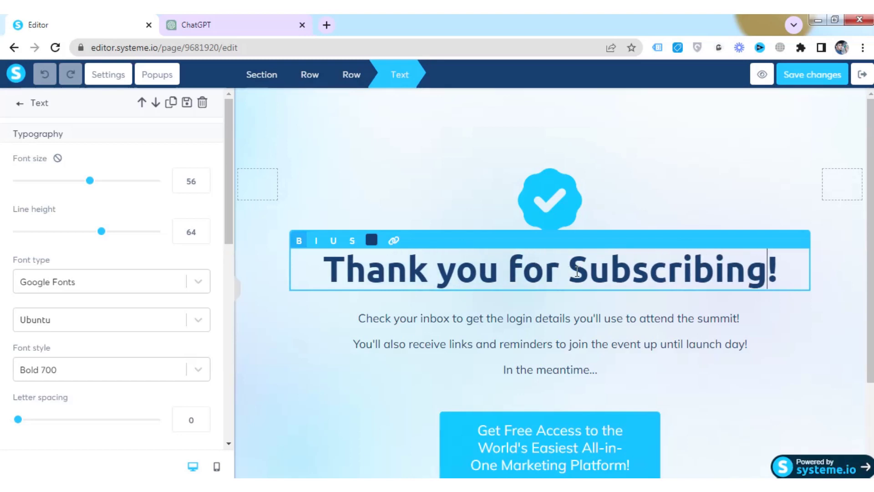
left_click(794, 339)
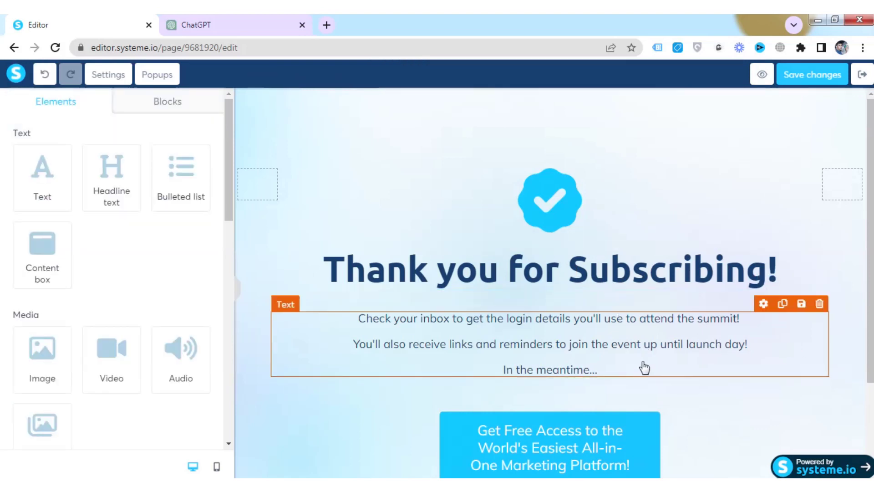
- Switch to ChatGPT and copy the 100-word sales letter for the Affiliate Marketing System
scroll(634, 417, "down", 3)
scroll(632, 423, "up", 3)
scroll(595, 362, "down", 3)
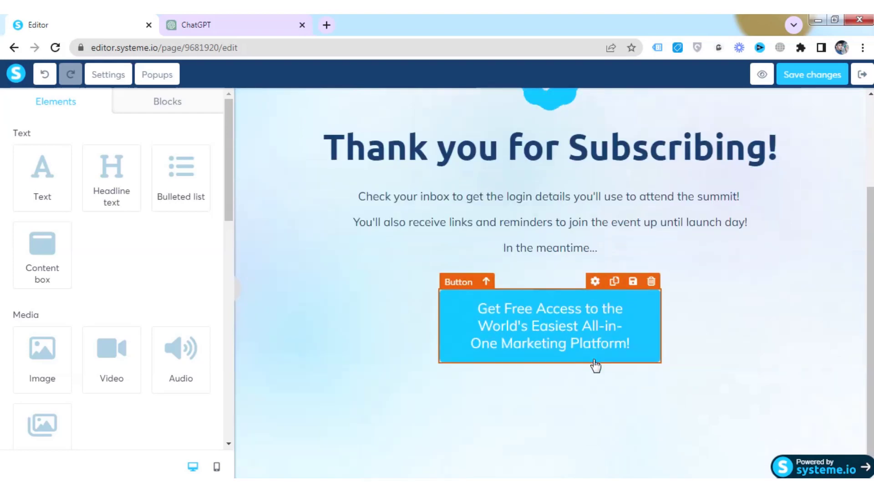
scroll(603, 365, "up", 3)
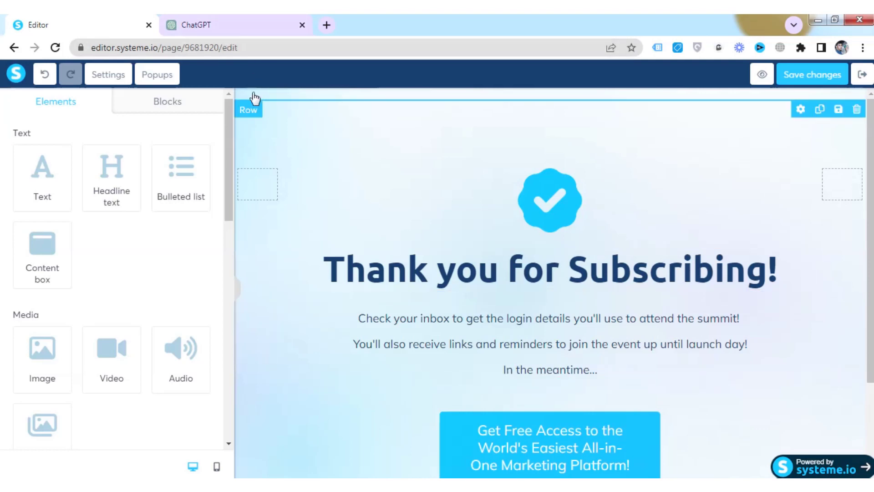
left_click(203, 15)
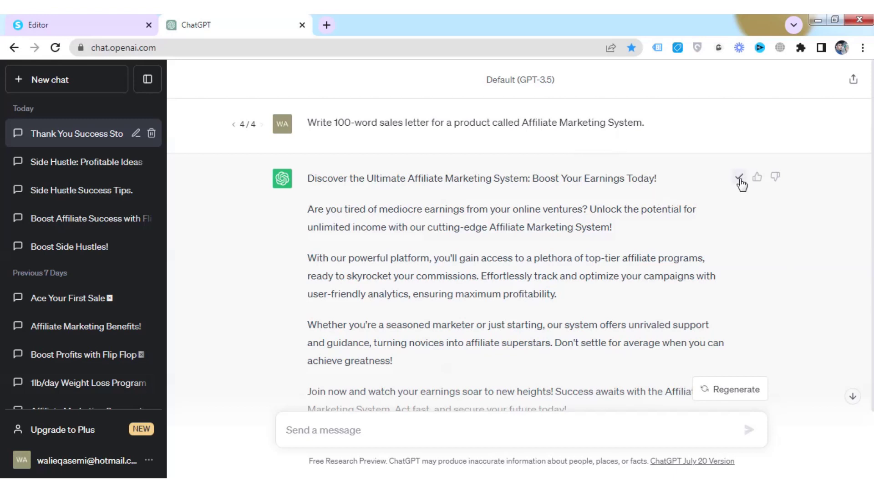
- Switch back to the page editor and replace the paragraph text under the thank-you headline with the copied sales letter
left_click(83, 28)
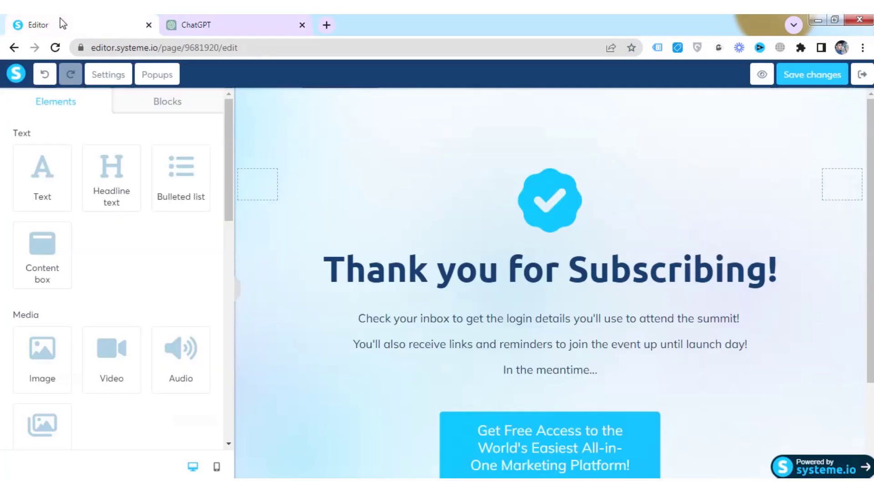
left_click(603, 373)
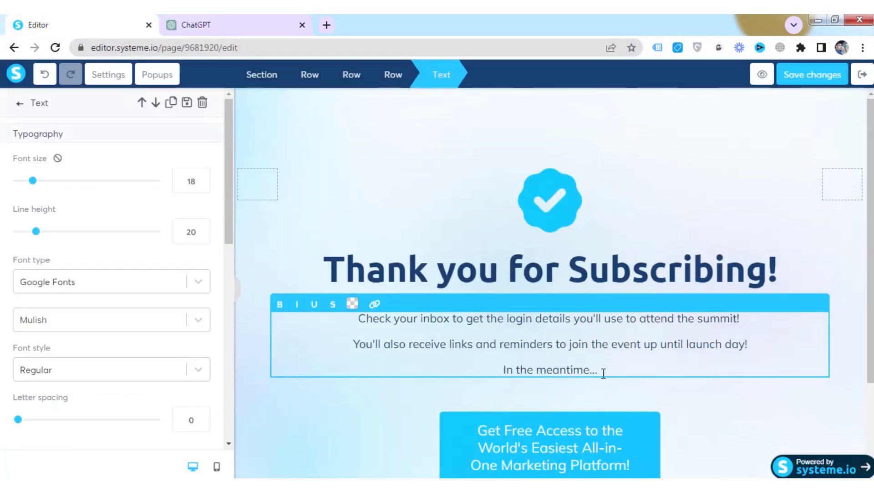
key("ctrl+a")
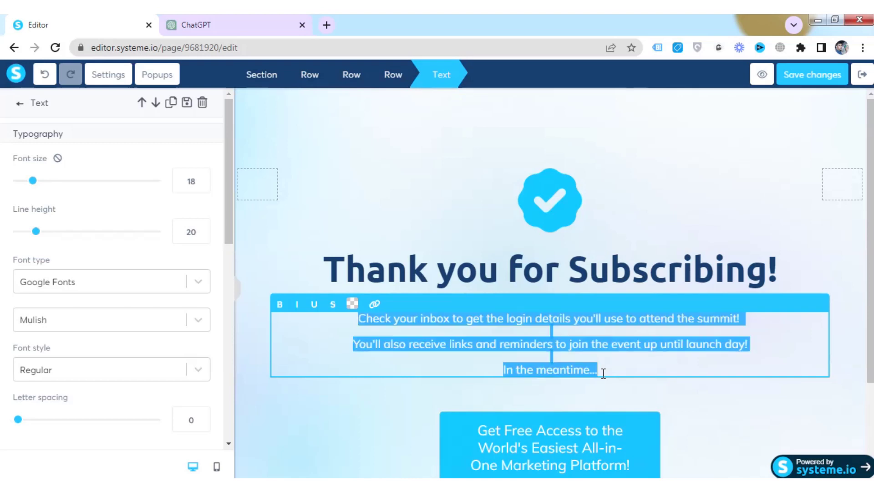
key("BackSpace")
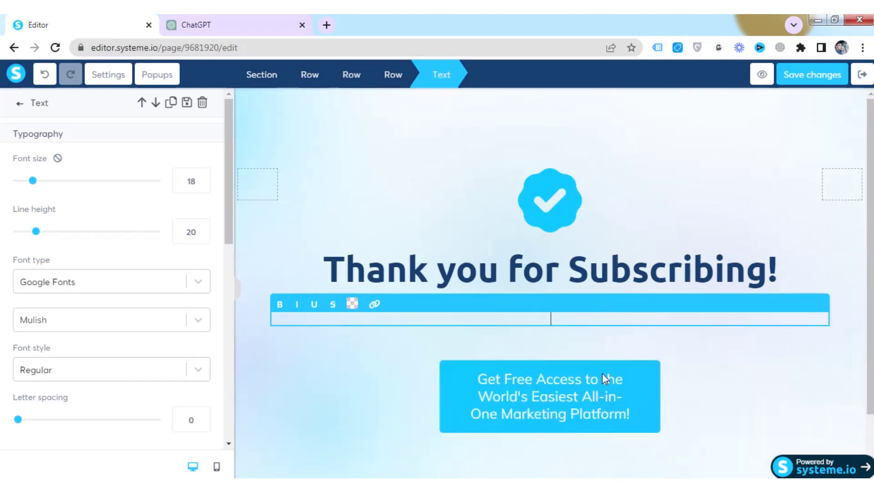
key("ctrl+v")
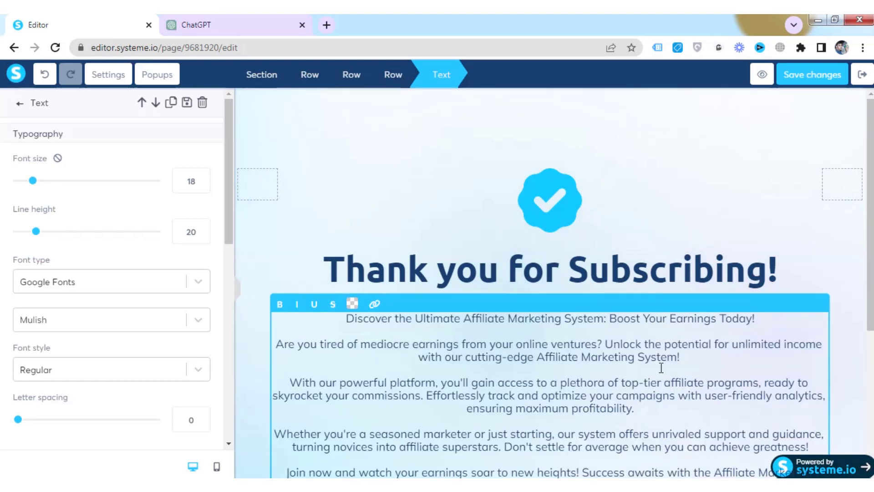
scroll(657, 367, "down", 1)
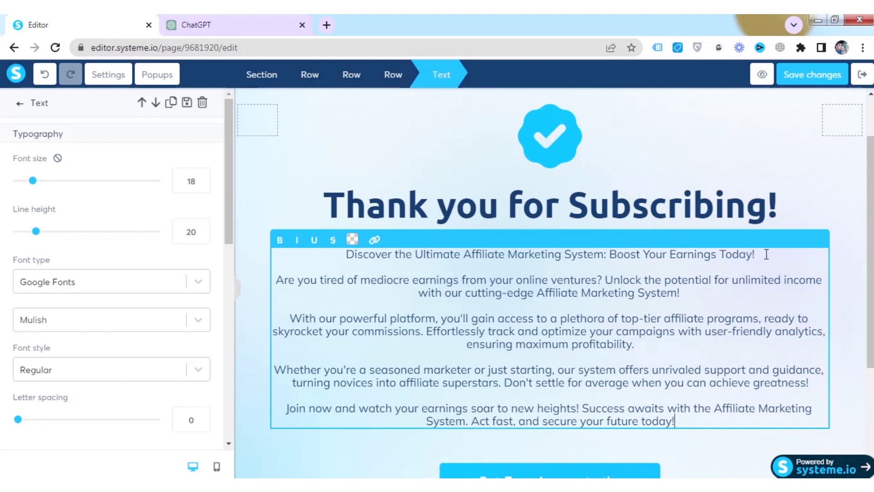
- Increase the sales letter's font size to 23 and select its opening line, "Discover the Ultimate Affiliate Marketing System: Boost Your Earnings Today!"
left_click_drag(758, 255, 351, 256)
left_click(485, 261)
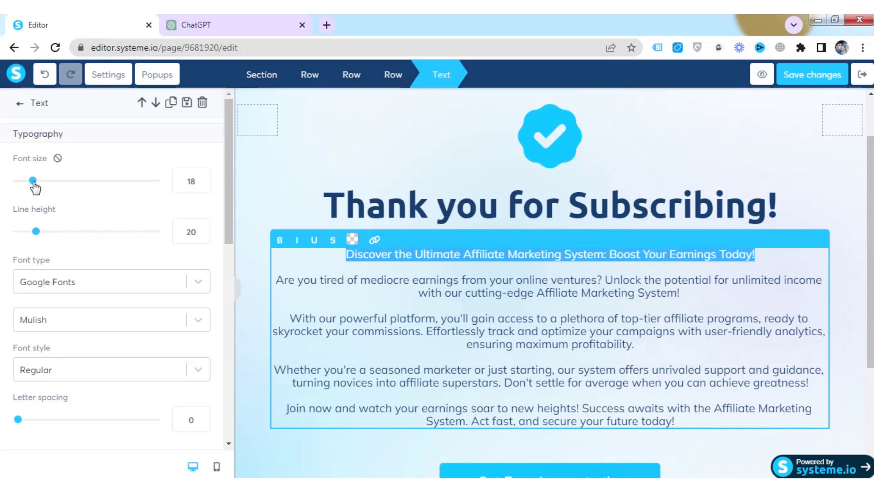
mouse_move(33, 181)
left_mouse_down()
mouse_move(52, 185)
mouse_move(42, 184)
left_mouse_up()
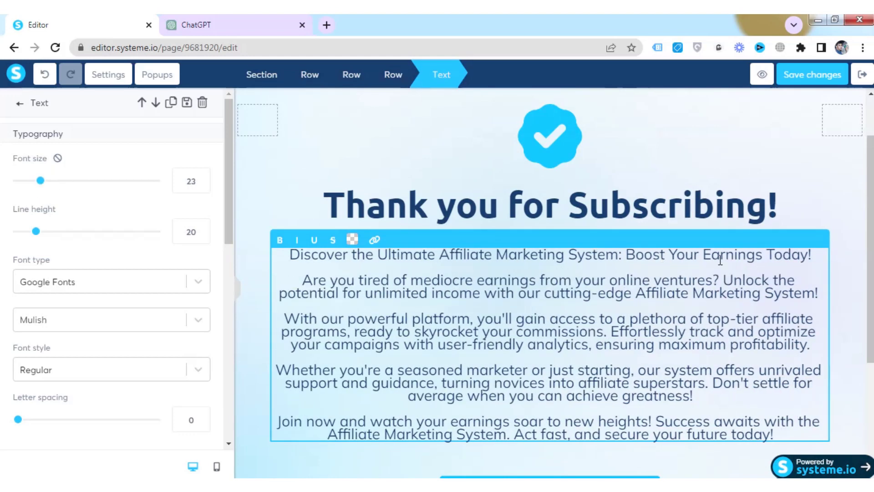
left_click_drag(814, 256, 327, 258)
left_click(303, 263)
triple_click(291, 256)
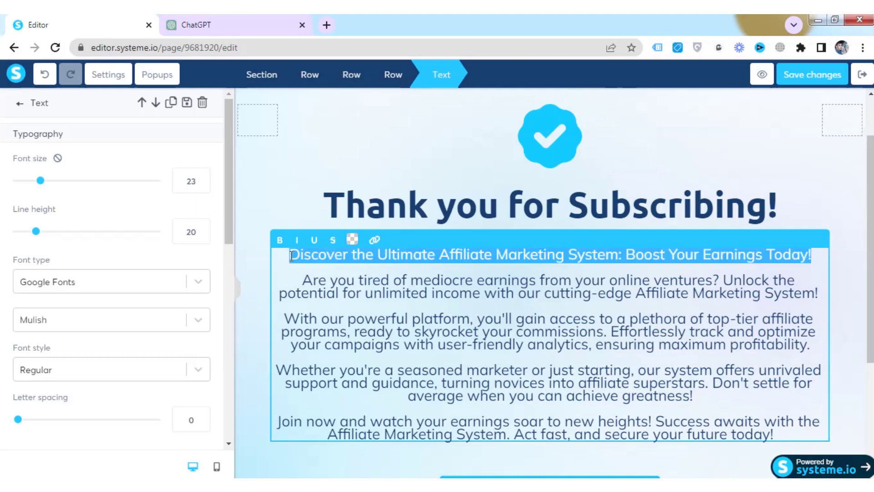
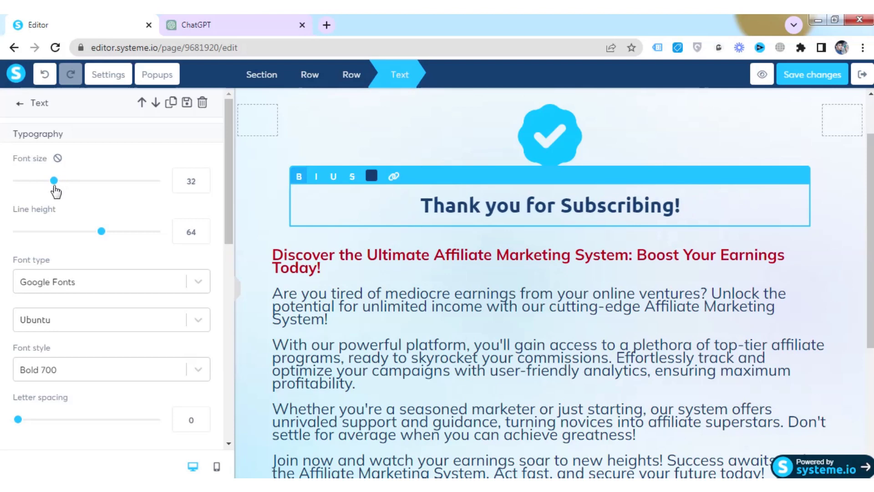
- Select the sales letter's red opening line and set the text block's font size to 26
left_click(337, 271)
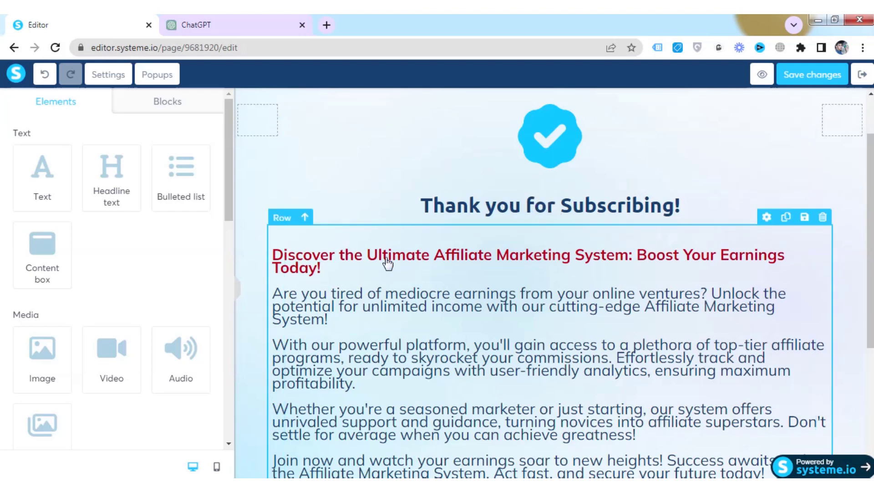
left_click(324, 268)
left_click_drag(324, 269, 273, 256)
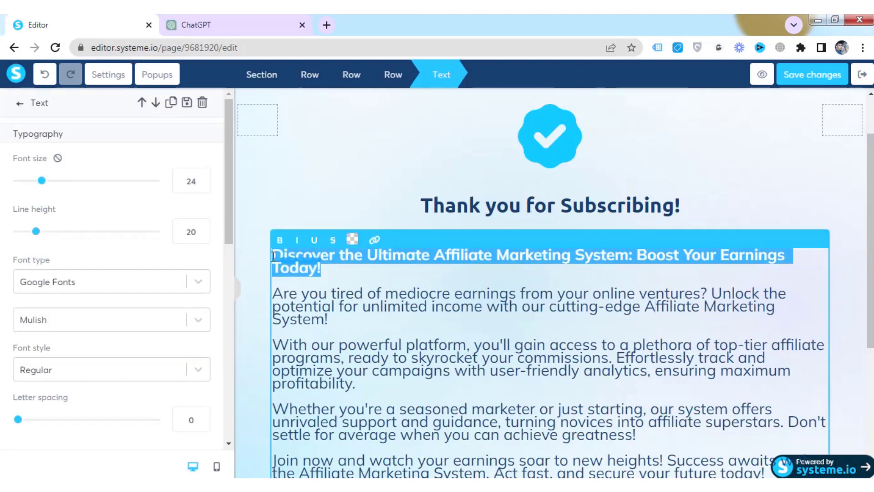
left_click_drag(43, 182, 44, 182)
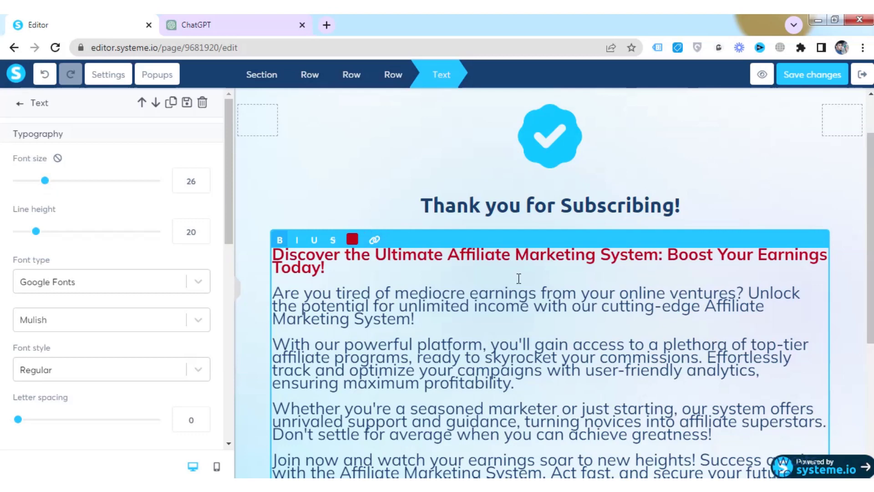
scroll(592, 273, "down", 3)
scroll(594, 327, "down", 1)
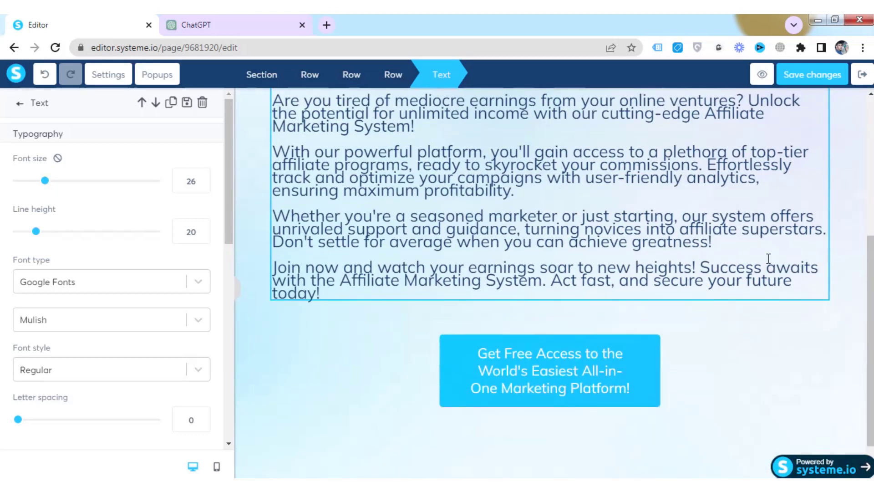
scroll(768, 258, "up", 3)
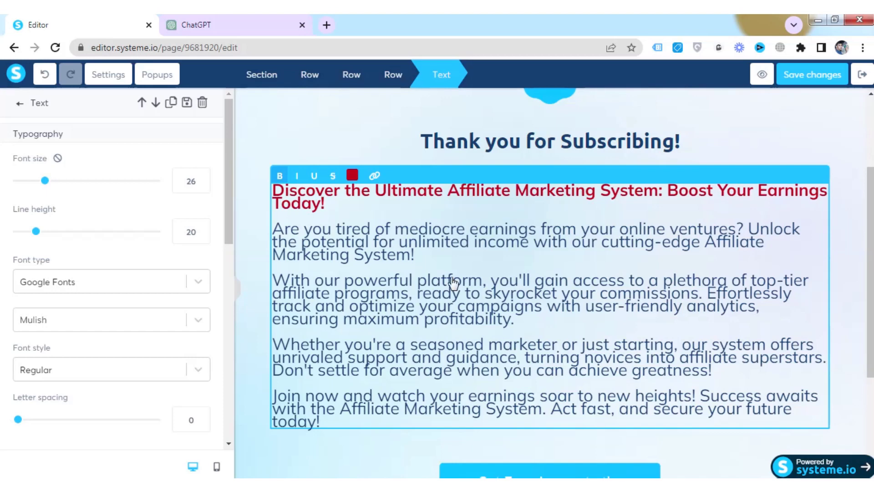
- Undo the most recent font-size and headline wording changes on the thank-you page
key("ctrl+z")
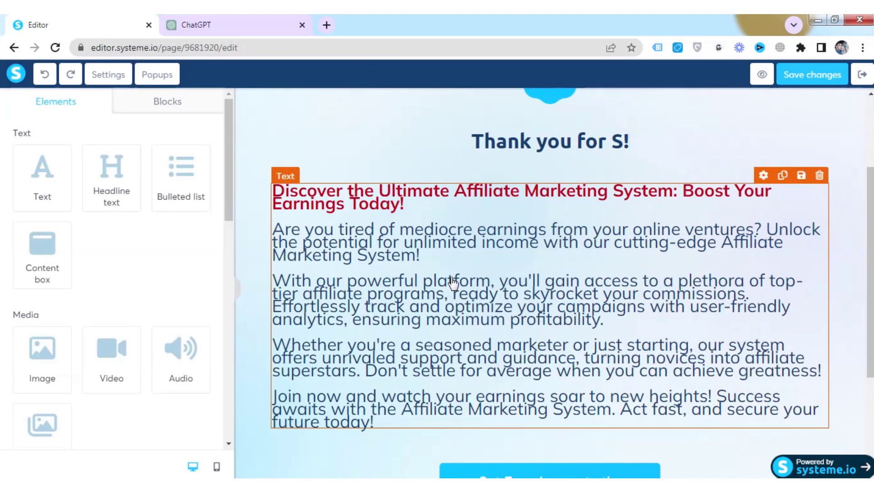
key("ctrl+z")
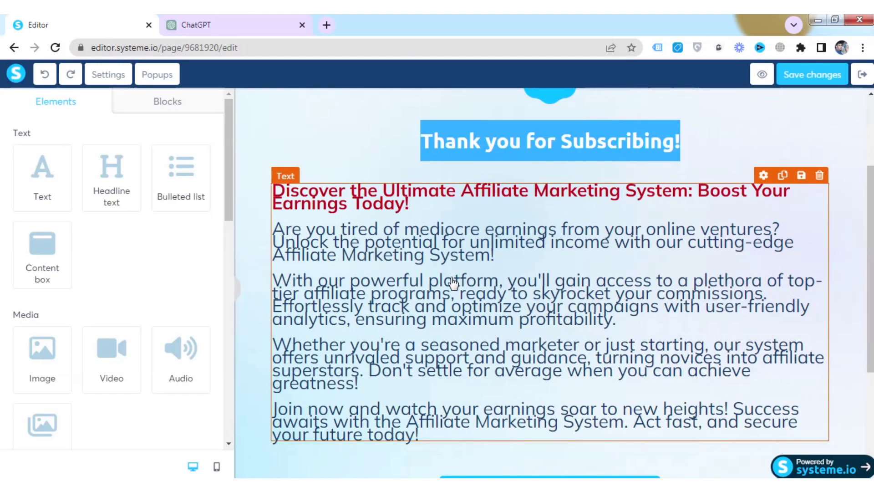
key("ctrl+z")
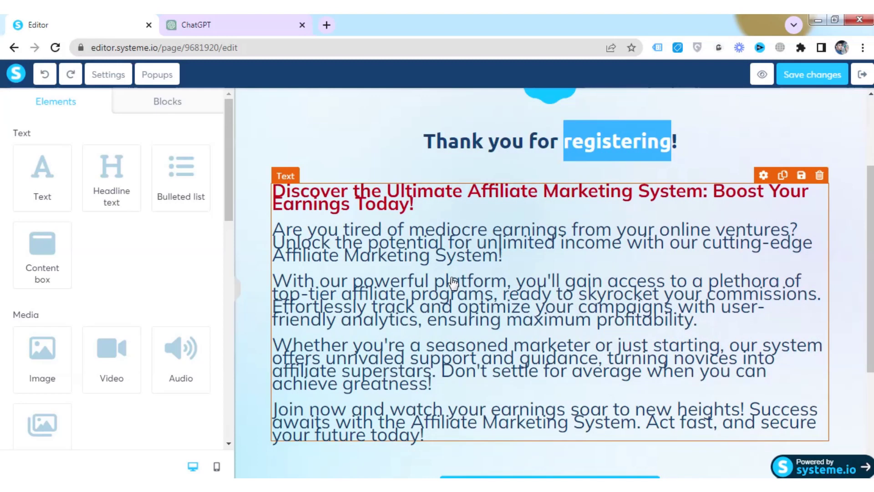
- Copy the entire sales letter in the text block, delete it, and paste it back without its bold red formatting
left_click(494, 259)
left_click(633, 296)
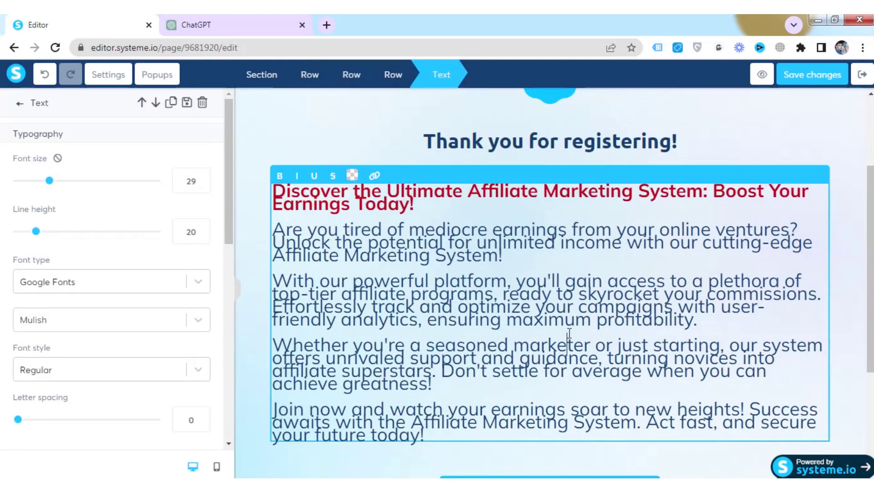
key("ctrl+a")
key("ctrl+c")
key("BackSpace")
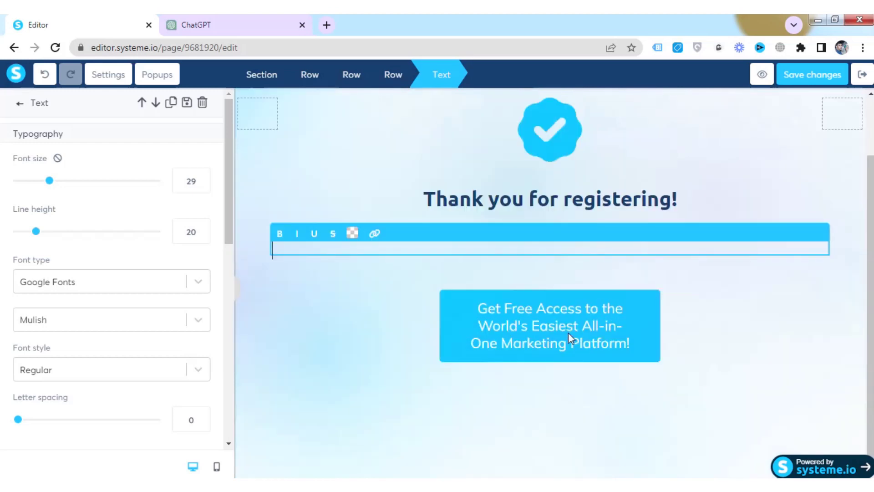
key("ctrl+v")
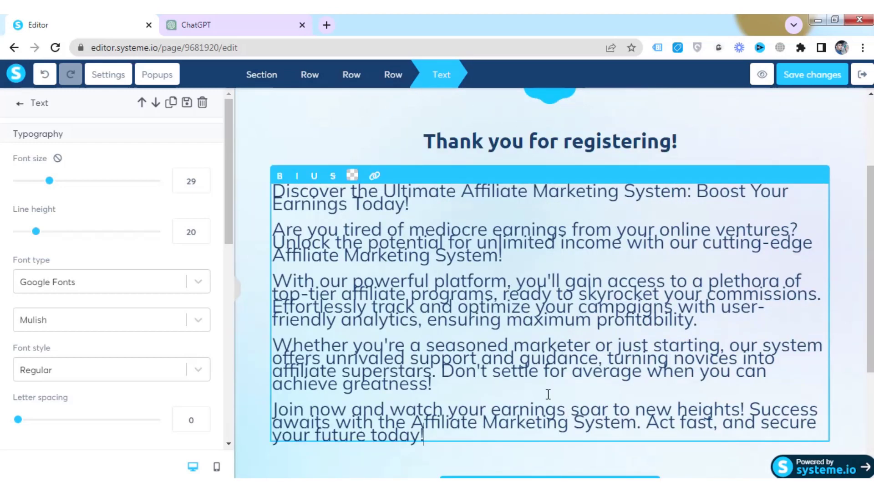
mouse_move(367, 14)
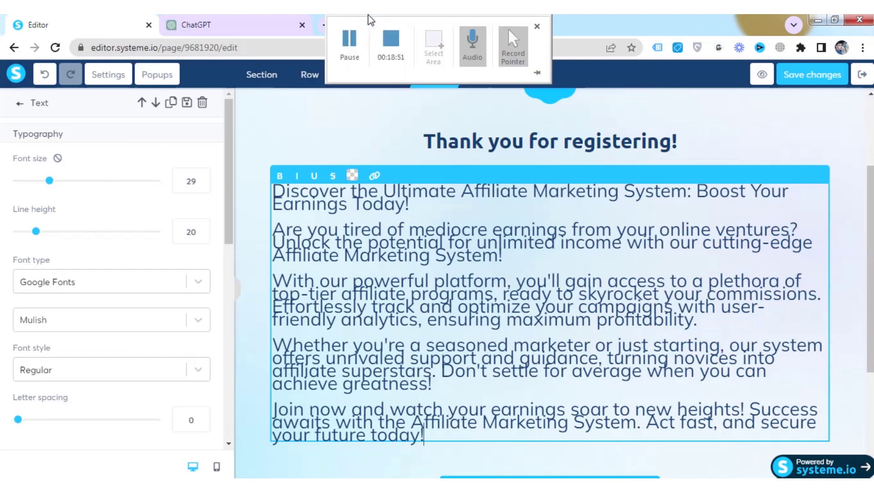
left_click(351, 39)
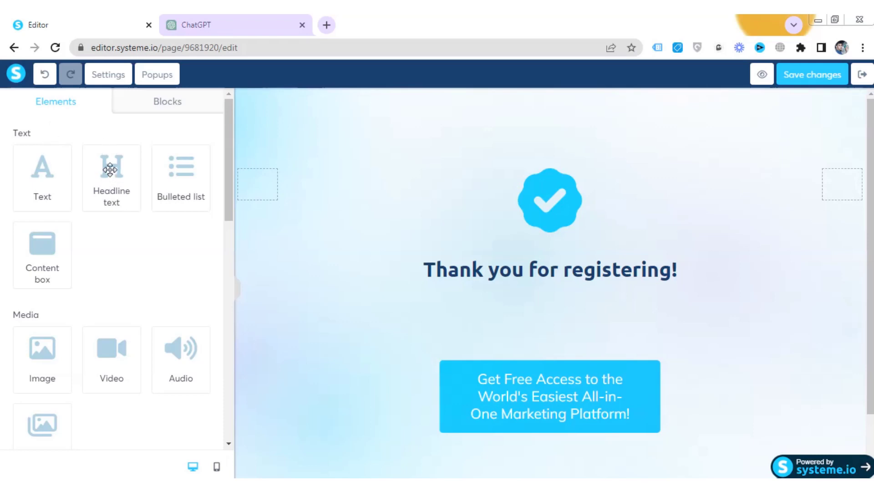
- Add a headline text element below "Thank you for registering!" and replace its placeholder with the copied sales letter
left_click_drag(110, 169, 430, 296)
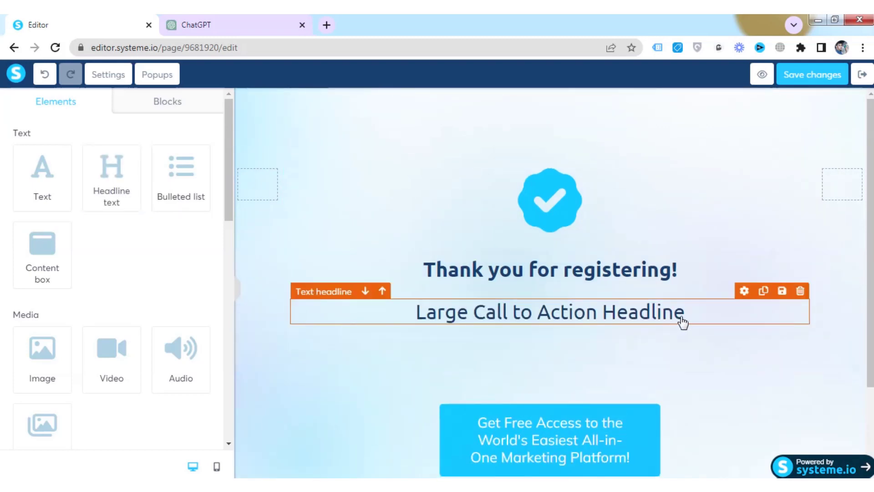
left_click(213, 22)
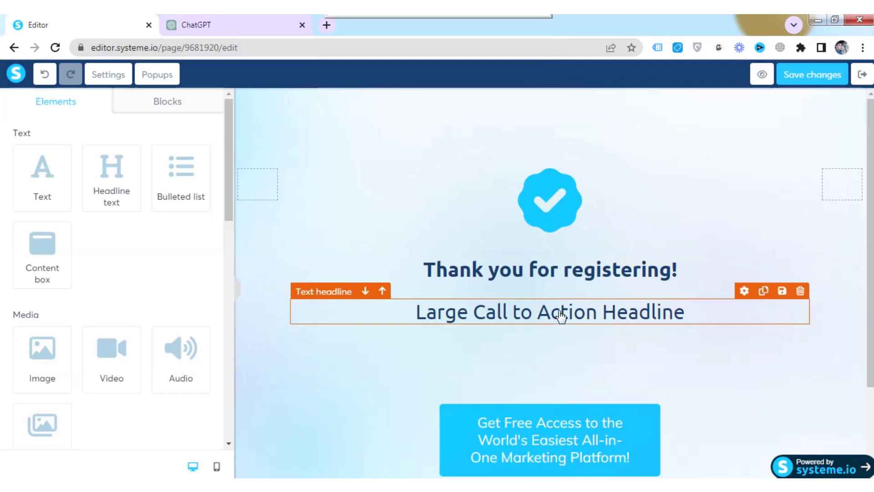
left_click(560, 313)
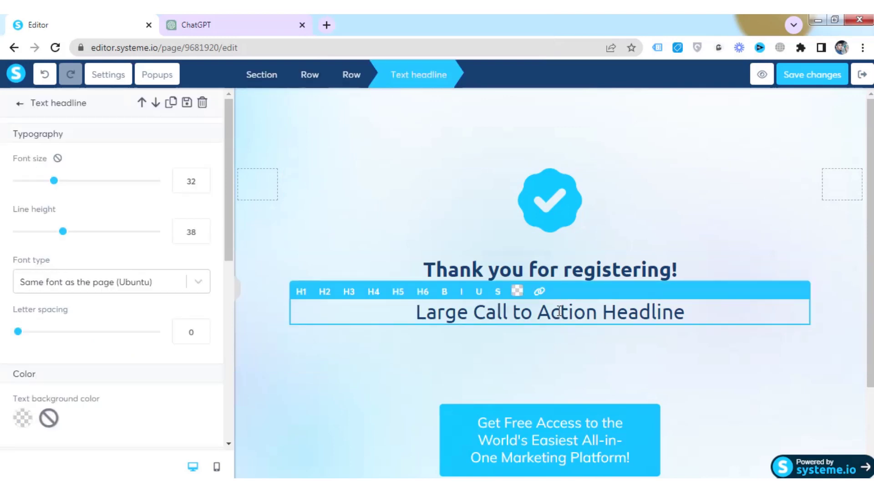
key("ctrl+a")
key("BackSpace")
key("ctrl+v")
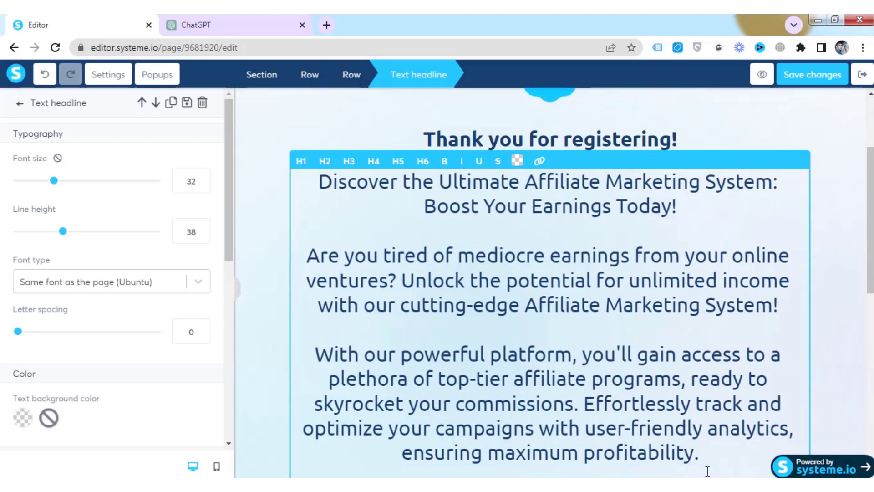
- Trim the new headline to "Discover the Ultimate Affiliate Marketing System: Boost Your Earnings Today!" by deleting all the paragraphs after it
left_click_drag(697, 451, 327, 229)
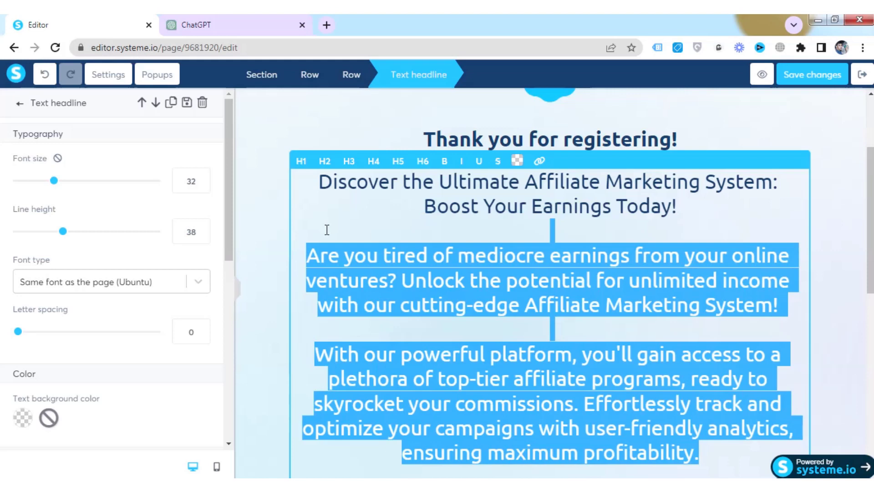
key("BackSpace")
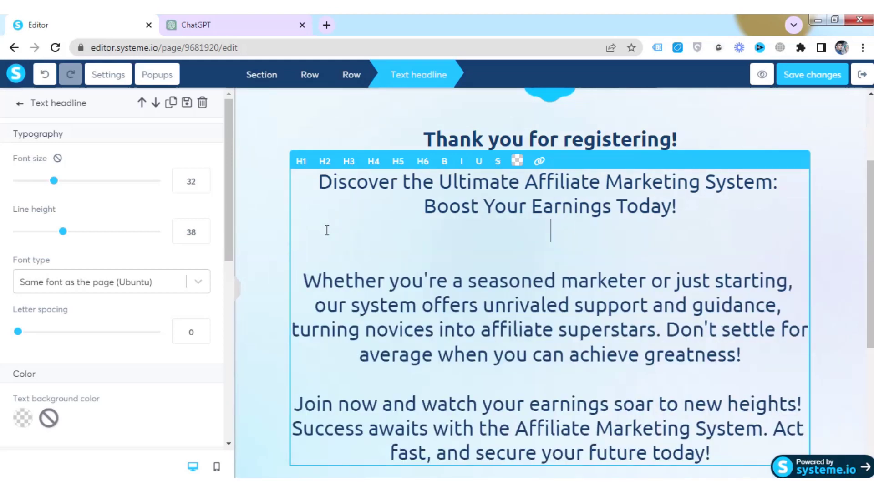
key("BackSpace")
left_click_drag(710, 427, 311, 261)
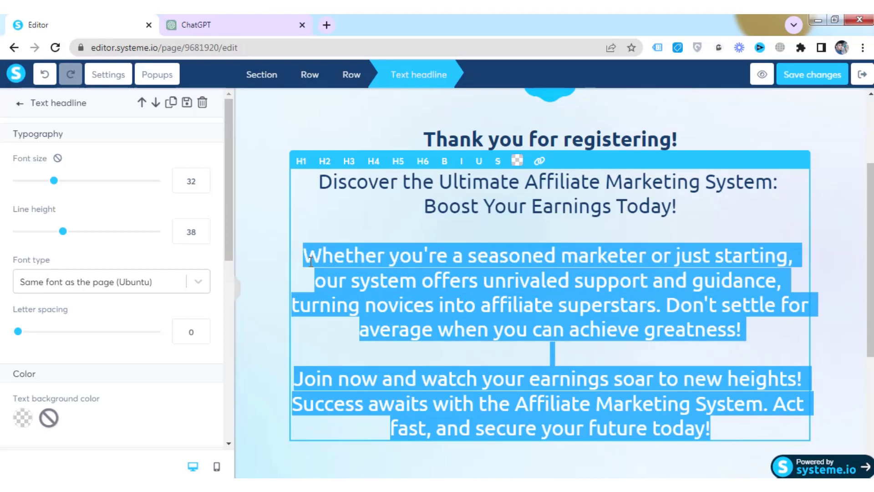
key("BackSpace")
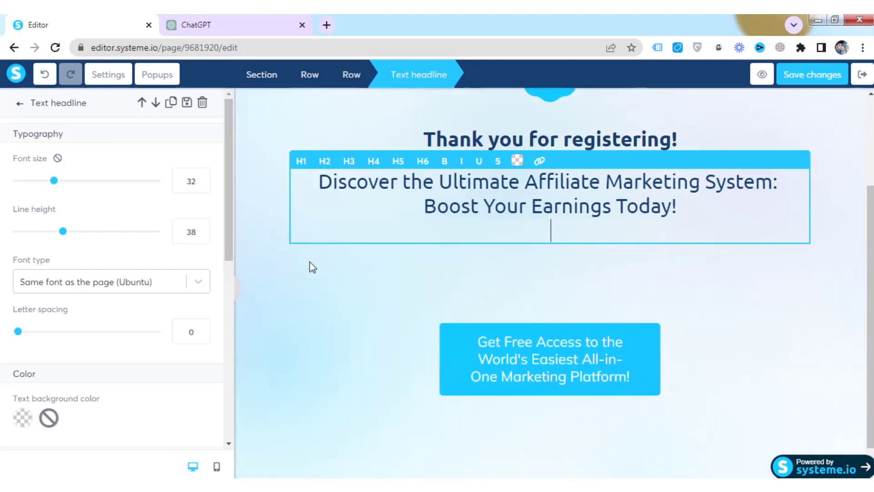
key("BackSpace")
left_click(573, 254)
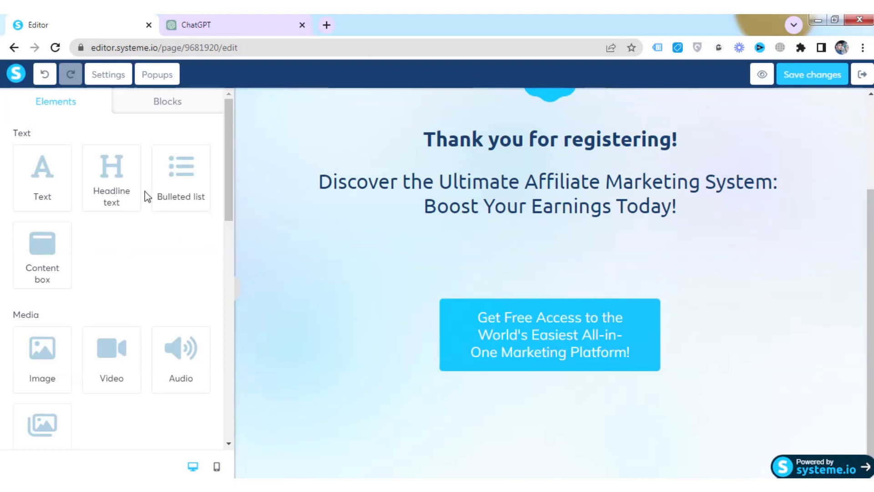
scroll(107, 281, "down", 4)
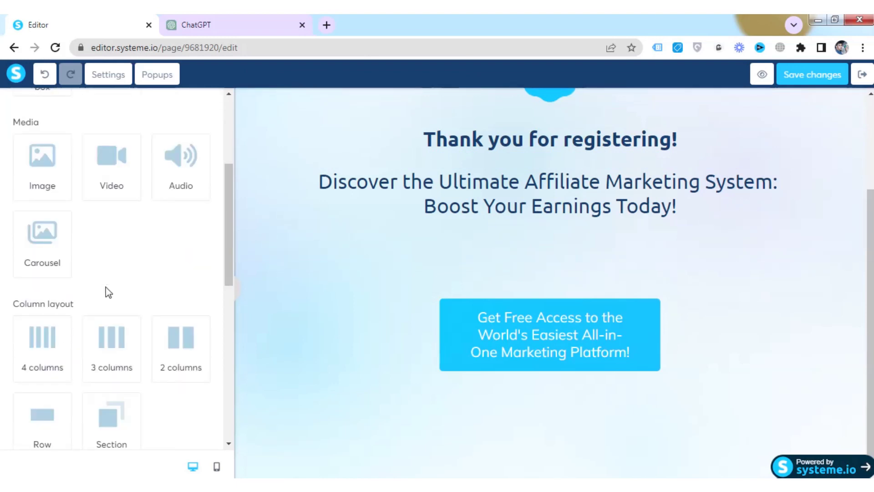
scroll(108, 292, "down", 8)
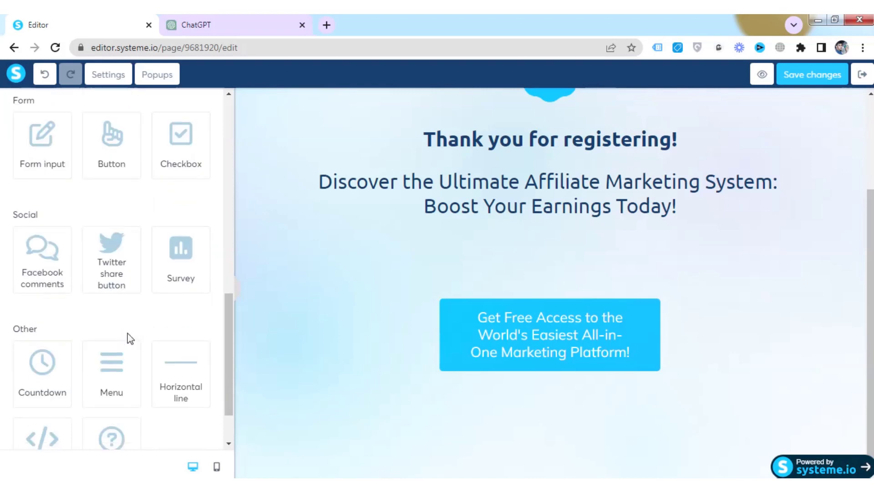
scroll(129, 336, "down", 1)
scroll(145, 359, "up", 6)
scroll(152, 319, "up", 9)
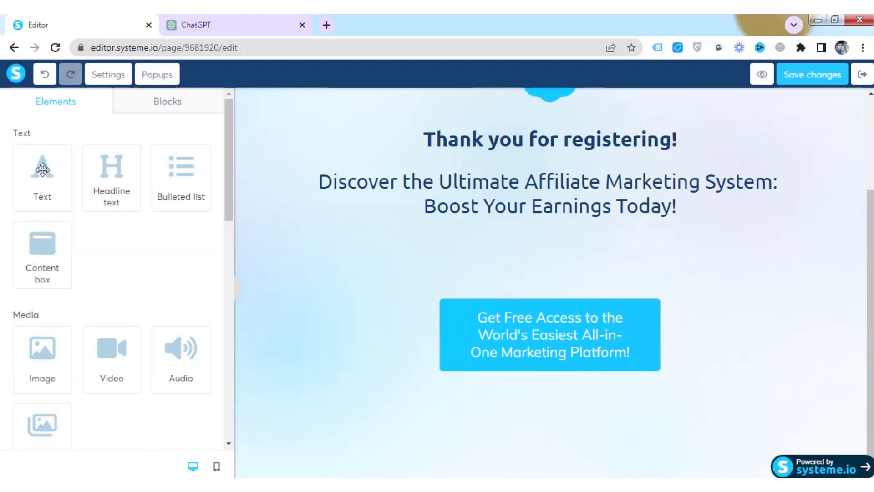
- Add a text element below the "Discover the Ultimate Affiliate Marketing System" headline and replace its placeholder with the copied sales letter
left_click_drag(43, 173, 367, 214)
left_click(619, 273)
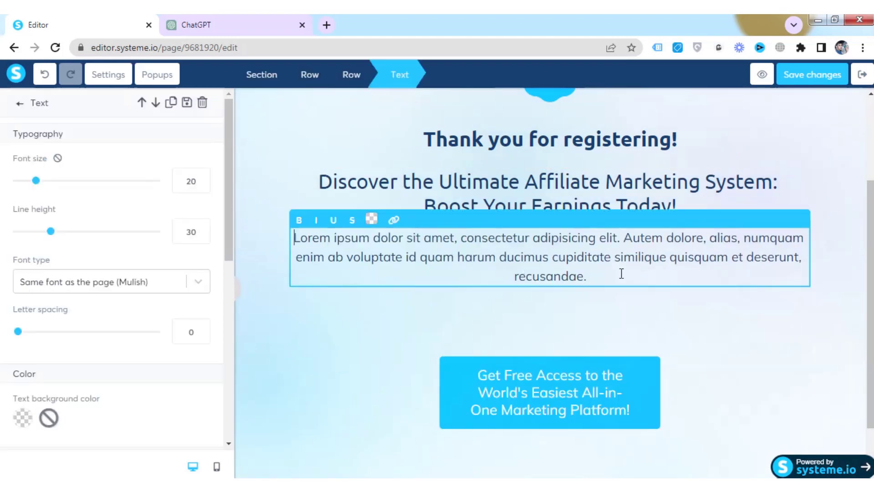
key("ctrl+a")
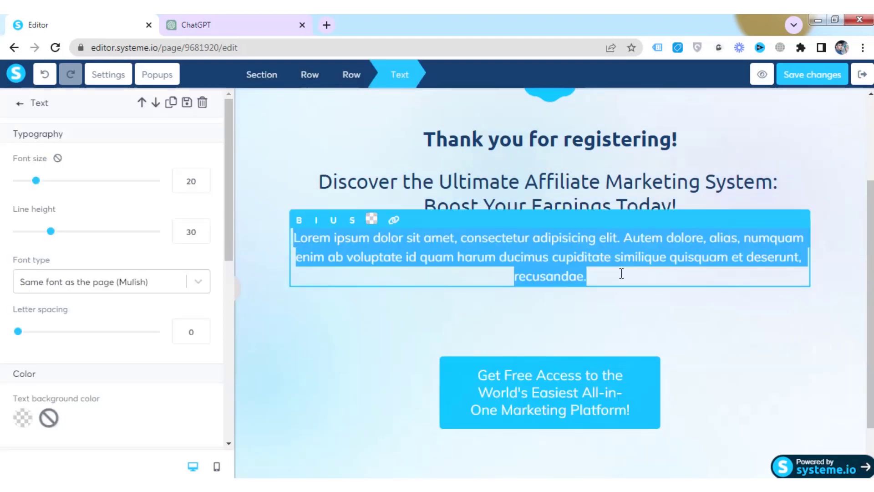
key("BackSpace")
key("ctrl+v")
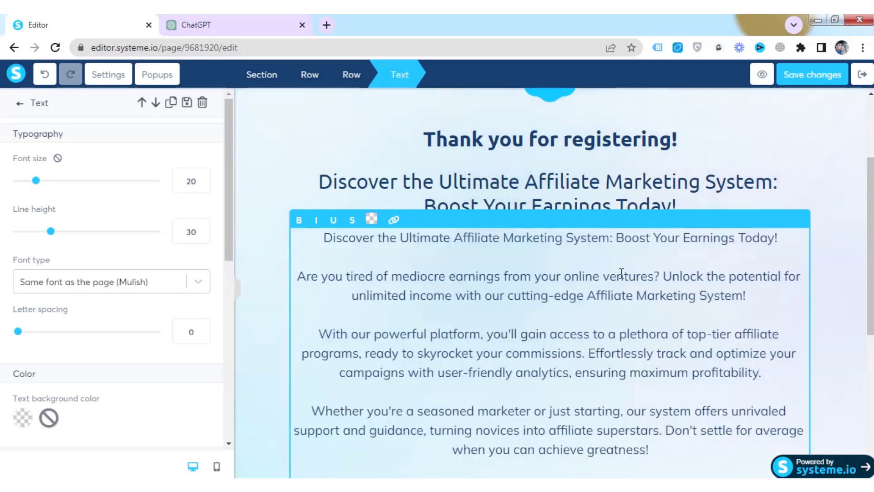
- Delete the duplicate headline line and the blank lines above "Are you tired of mediocre earnings" in the new text block
left_click_drag(790, 235, 326, 238)
key("BackSpace")
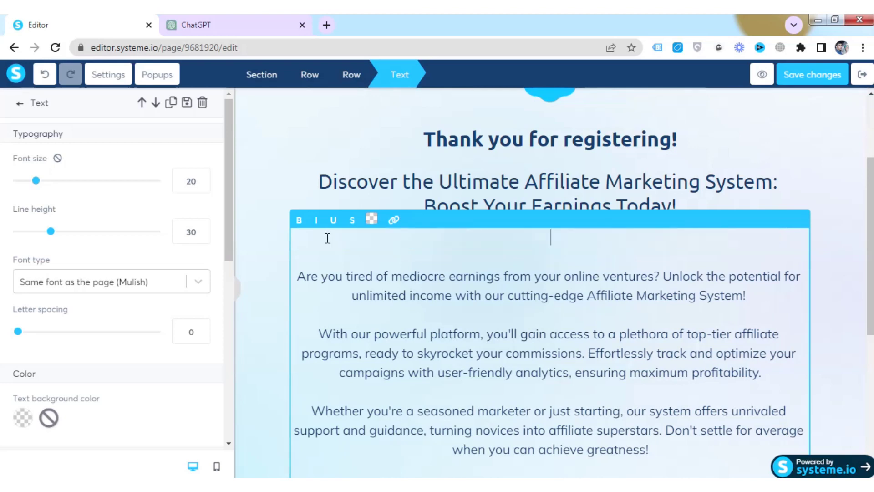
key("BackSpace")
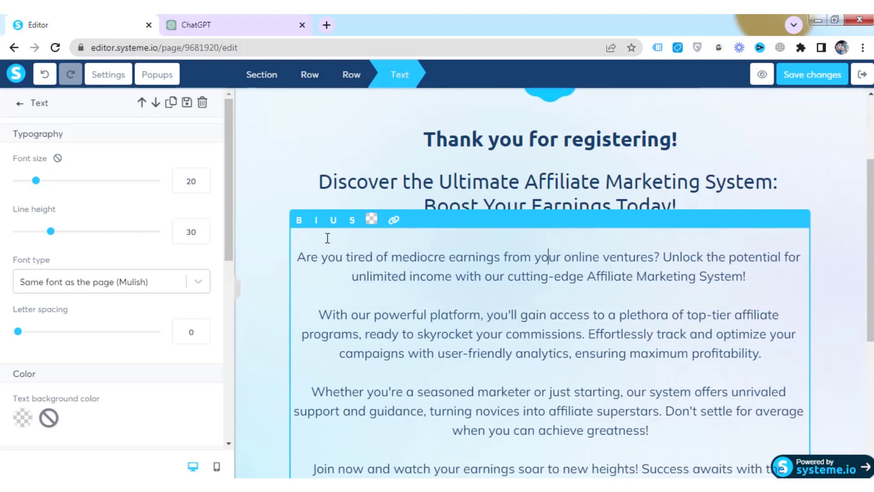
key("Left")
key("Left")
key("Left")
key("Left")
key("Left")
key("Left")
key("Left")
key("Left")
key("Left")
key("Left")
key("Left")
key("Left")
key("Left")
key("Left")
key("Left")
key("Left")
key("Left")
key("Left")
key("Left")
key("Left")
key("Left")
key("BackSpace")
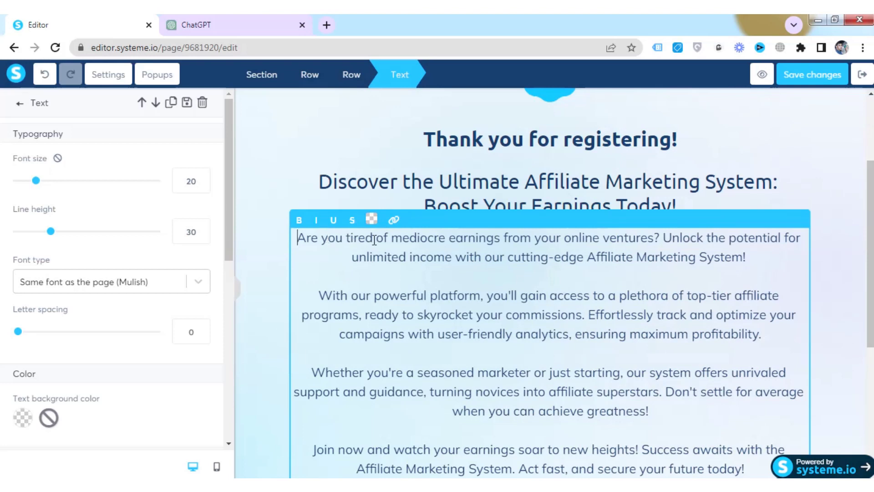
- Make the headline "Discover the Ultimate Affiliate Marketing System: Boost Your Earnings Today!" bold
left_click(595, 189)
left_click(667, 205)
left_click_drag(688, 210, 318, 185)
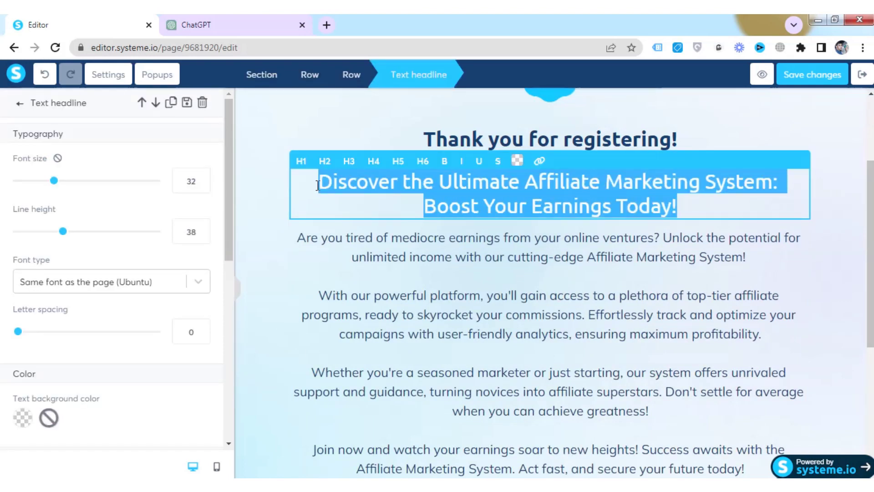
key("ctrl+b")
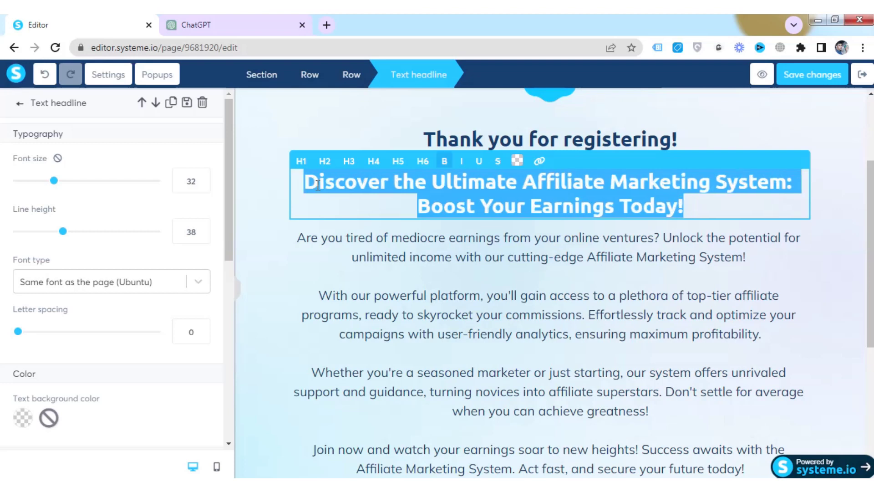
- Color the "Discover the Ultimate Affiliate Marketing System" headline text blue with hex value 084AEB
left_click(517, 160)
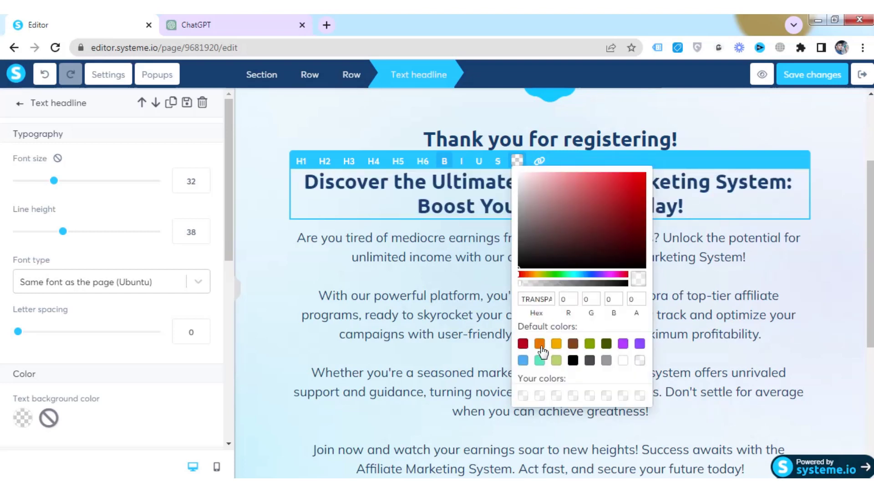
left_click(623, 344)
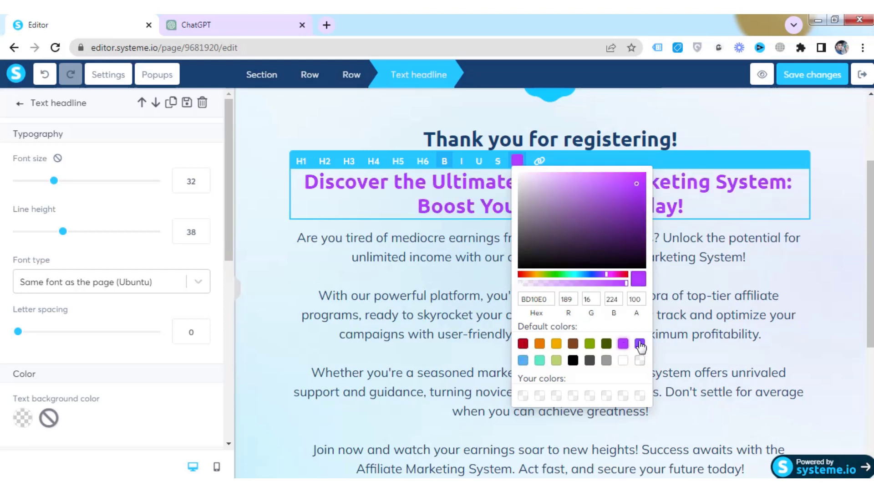
left_click(637, 342)
left_click_drag(601, 276, 587, 276)
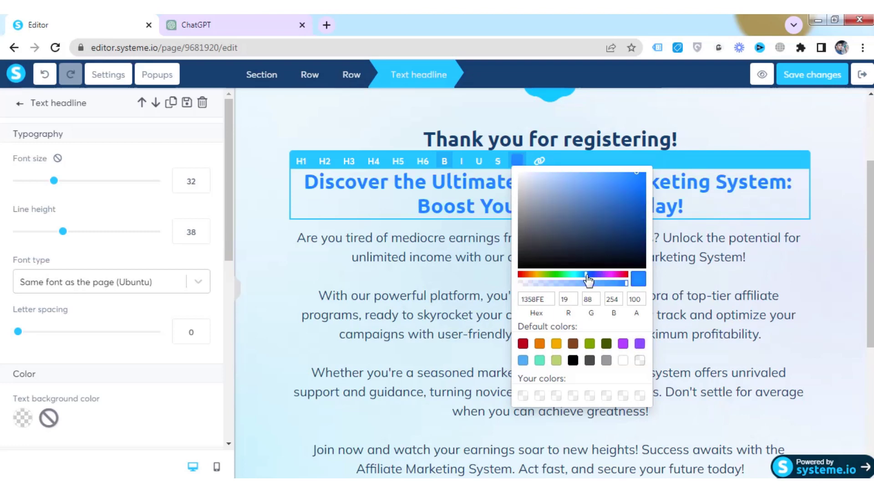
left_click(642, 180)
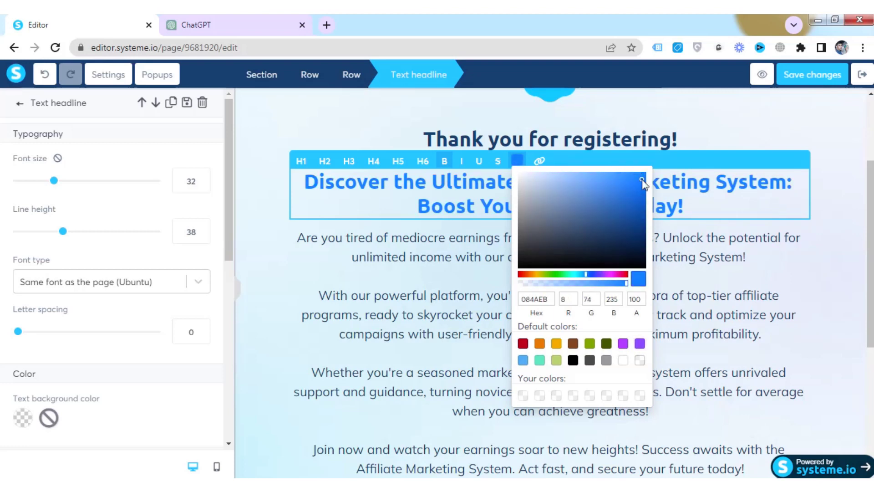
left_click(732, 283)
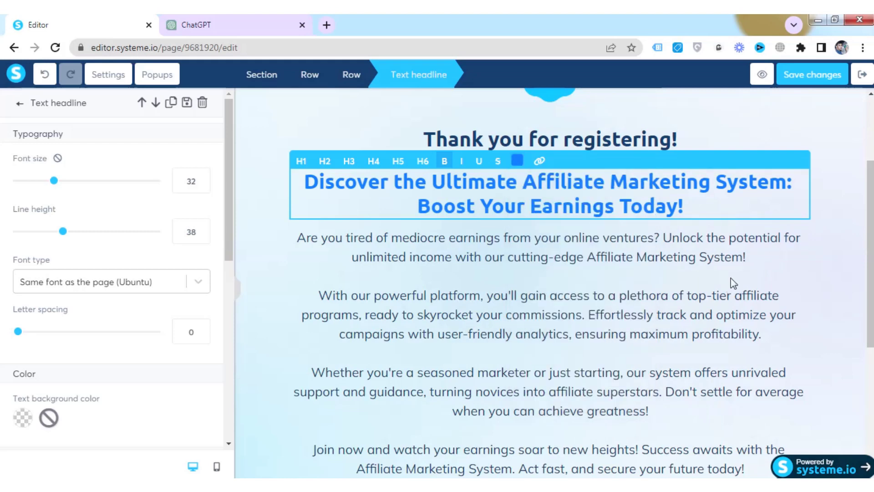
left_click(787, 268)
- Review the thank-you page from the blue headline through the sales letter paragraphs to the call-to-action button
scroll(649, 361, "down", 3)
scroll(649, 361, "up", 2)
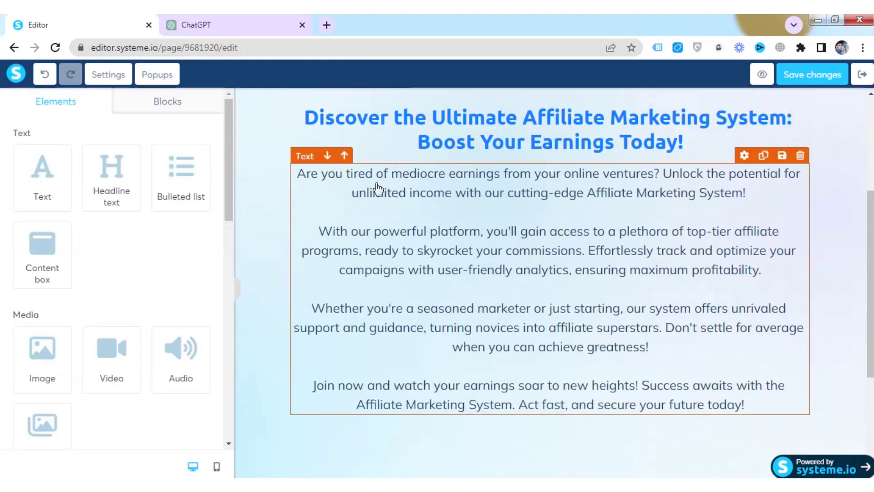
scroll(417, 292, "down", 2)
scroll(418, 294, "up", 2)
left_click(700, 202)
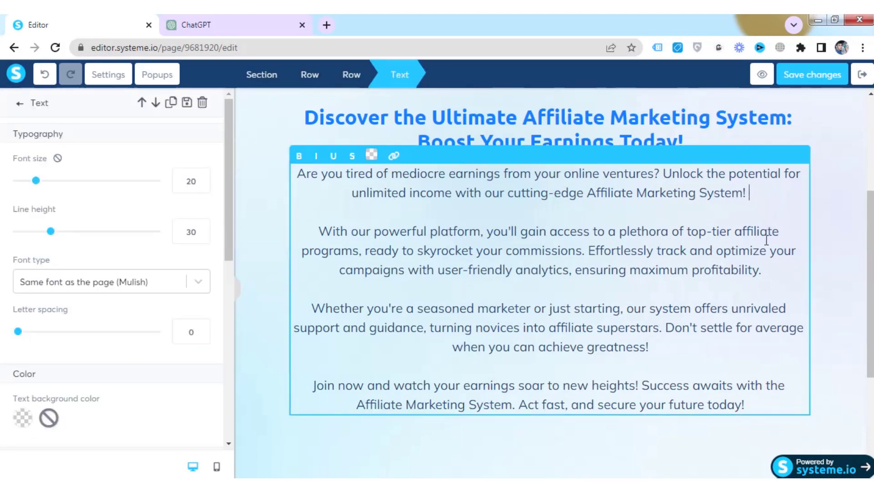
scroll(734, 313, "down", 4)
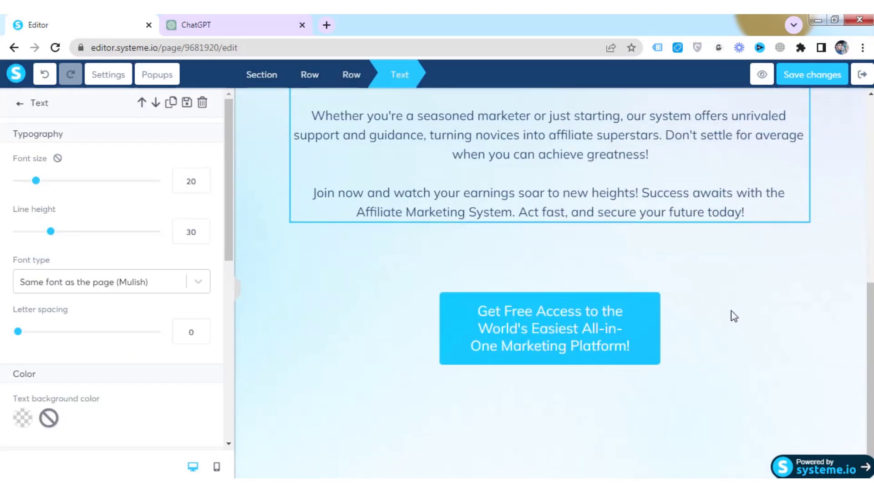
left_click(858, 204)
scroll(586, 286, "up", 5)
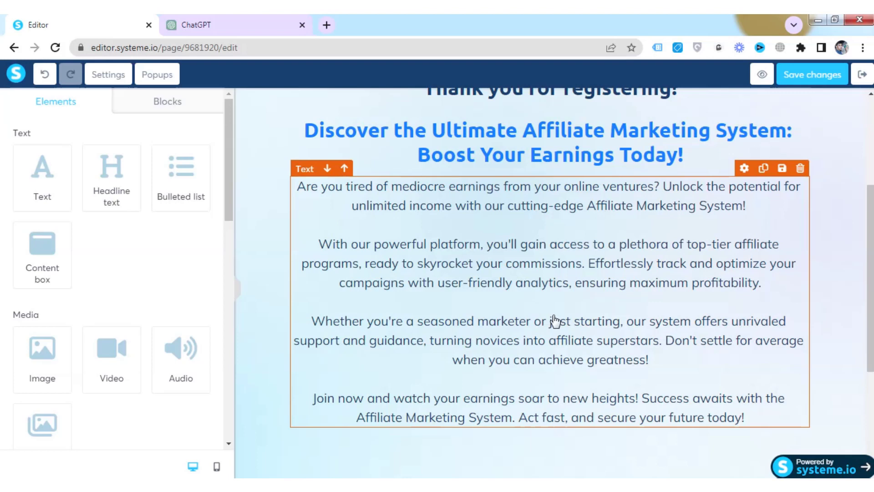
- Left-align all the sales letter paragraphs in the text block below the blue headline
left_click(594, 337)
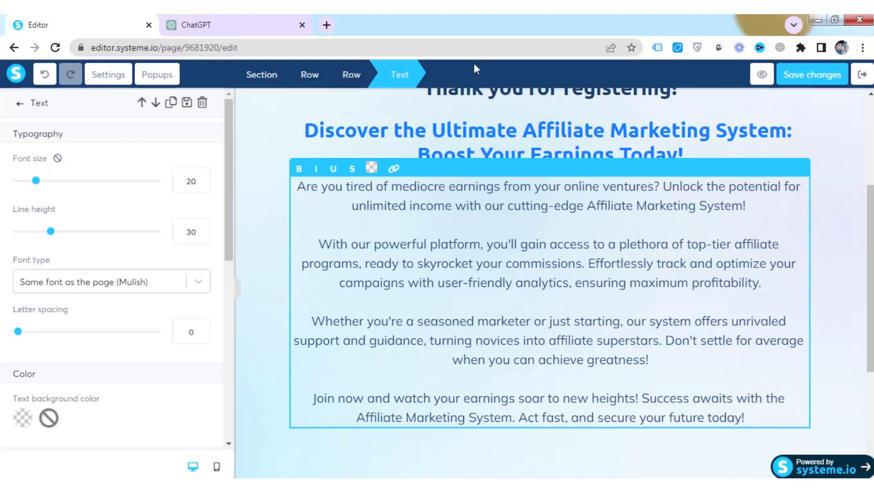
mouse_move(364, 45)
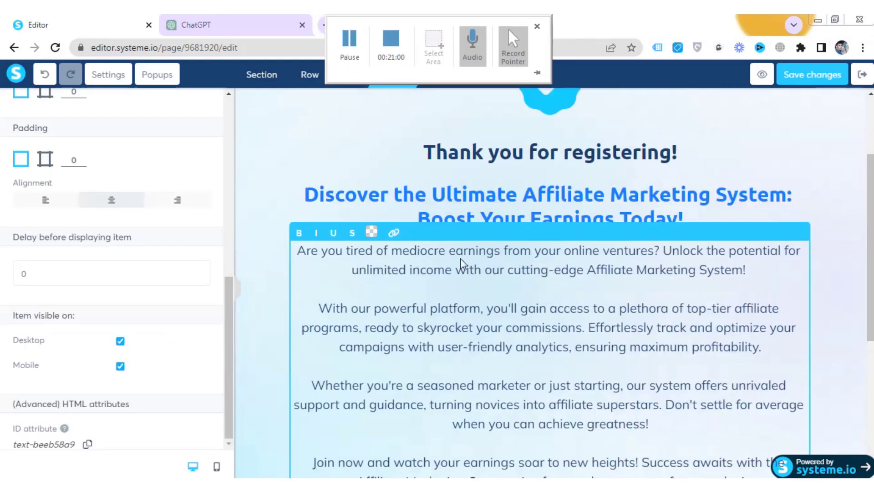
left_click(656, 425)
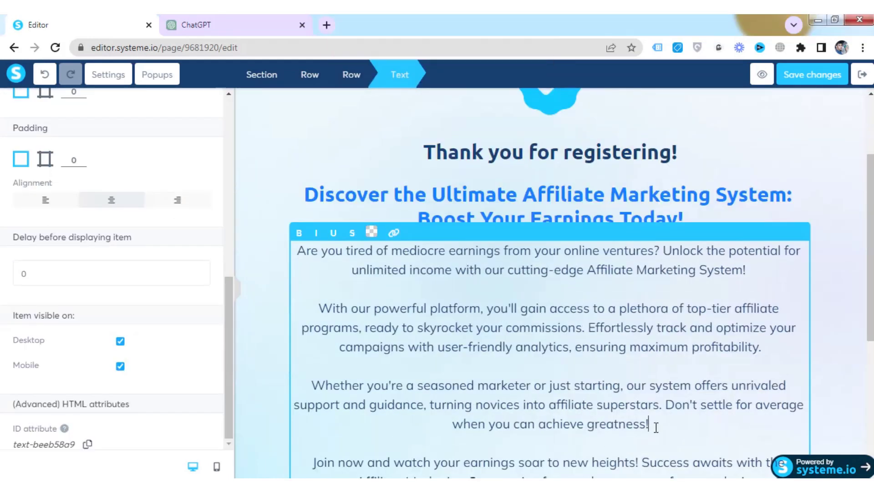
key("ctrl+a")
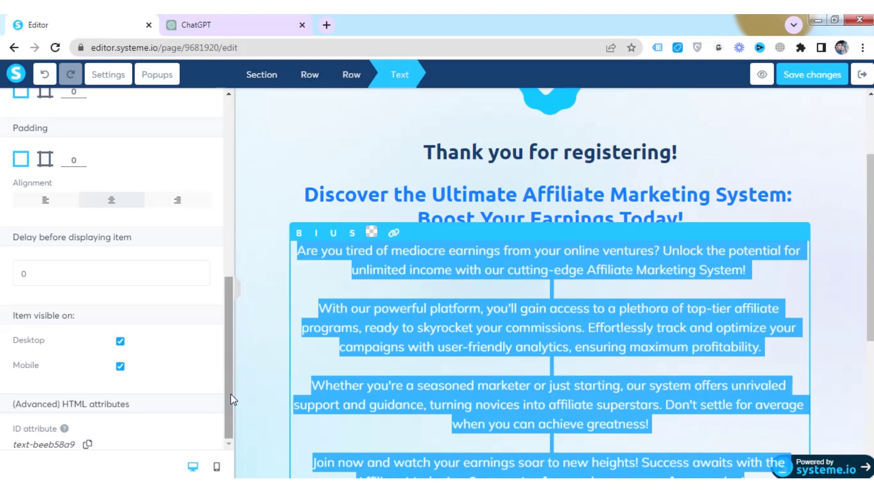
left_click(45, 200)
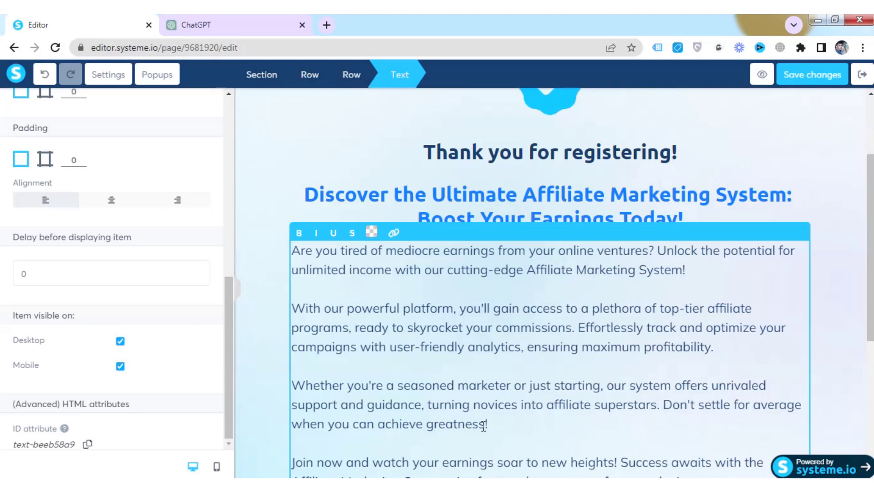
- Make the paragraph beginning "Whether you're a seasoned marketer or just starting" bold
left_click_drag(491, 424, 297, 385)
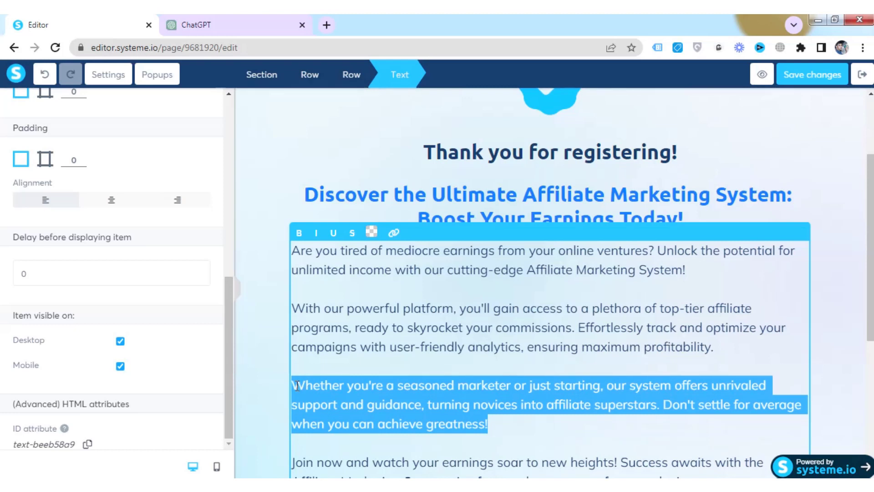
left_click(298, 233)
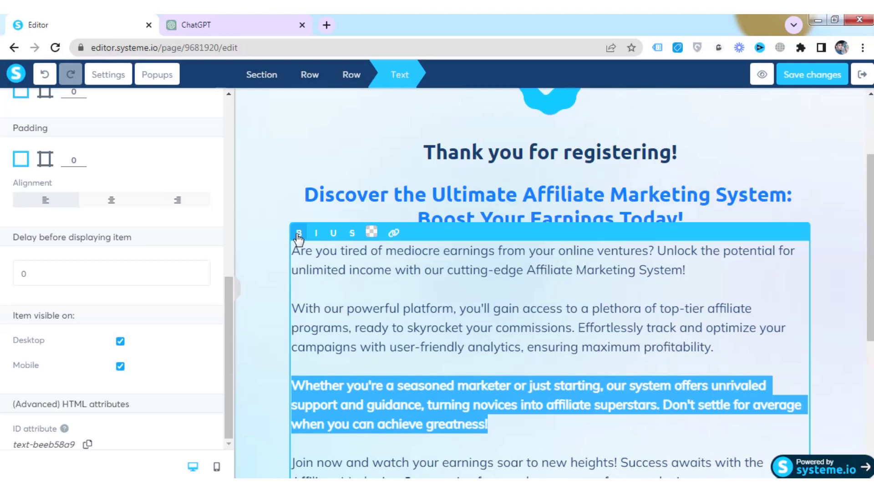
left_click(523, 442)
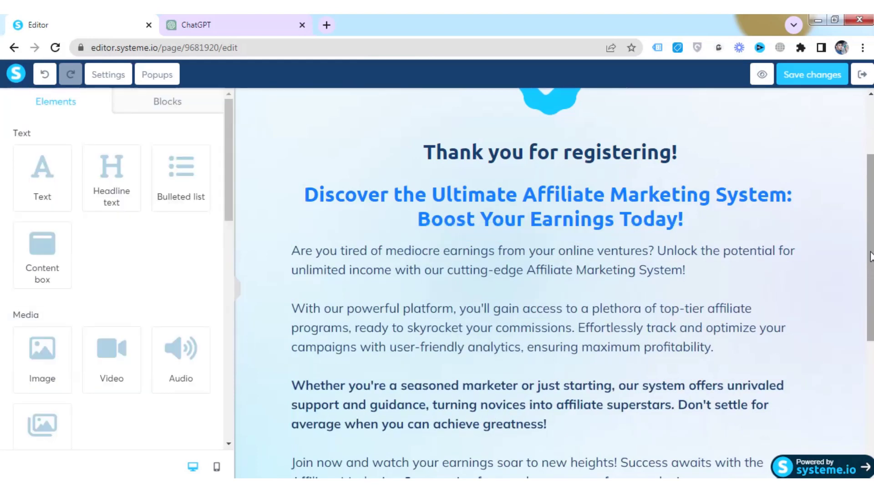
- Replace the text of the call-to-action button below the sales letter with "Watch The Video Now"
left_click_drag(870, 264, 870, 369)
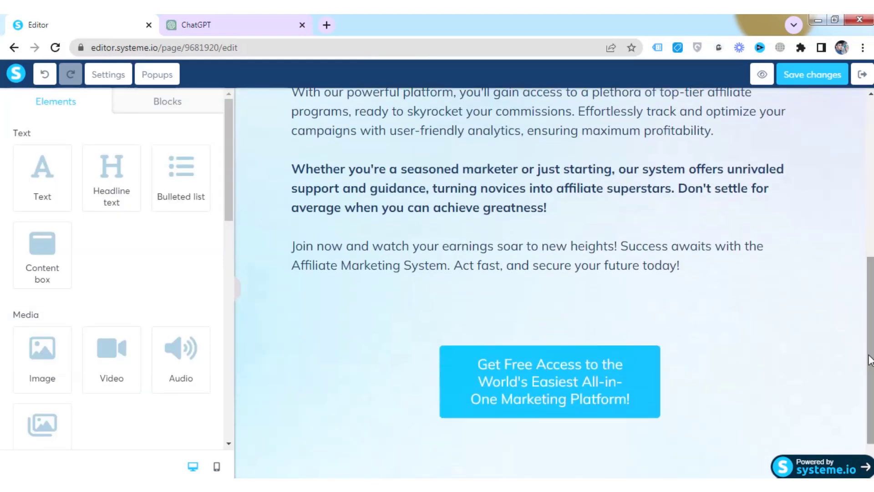
left_click(590, 396)
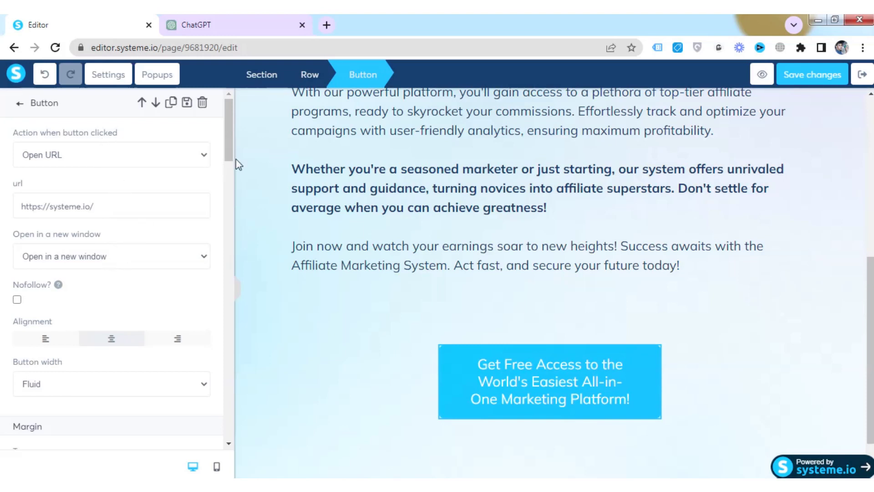
left_click_drag(228, 147, 228, 245)
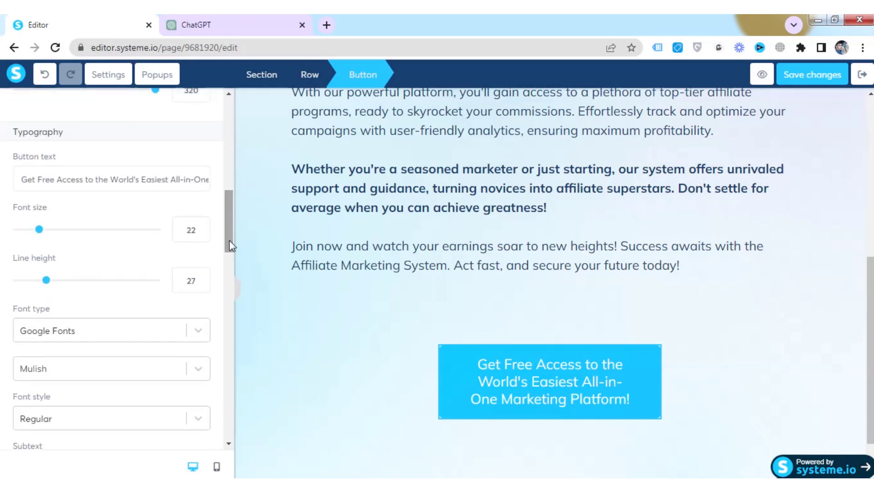
triple_click(148, 178)
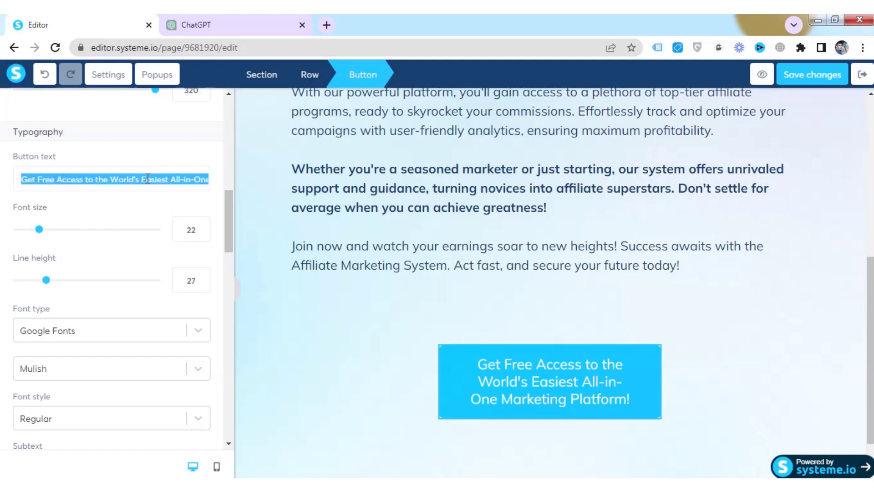
key("BackSpace")
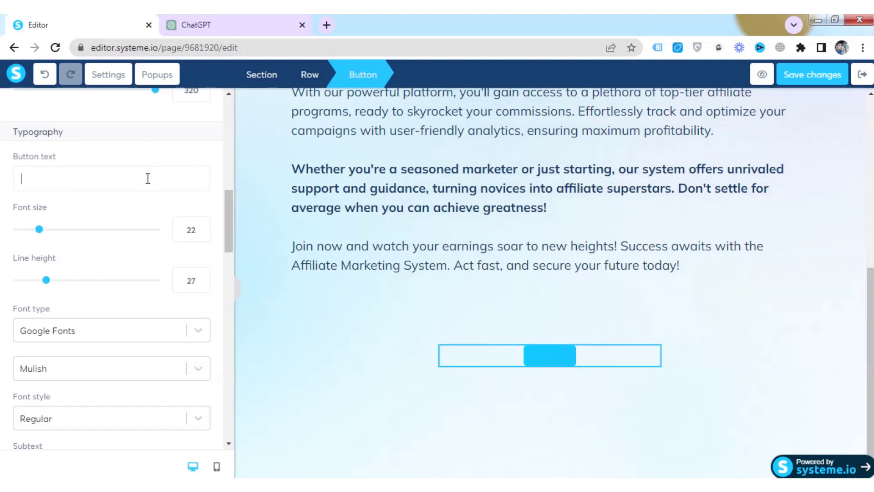
key("Caps_Lock")
type("W")
key("Caps_Lock")
type("a")
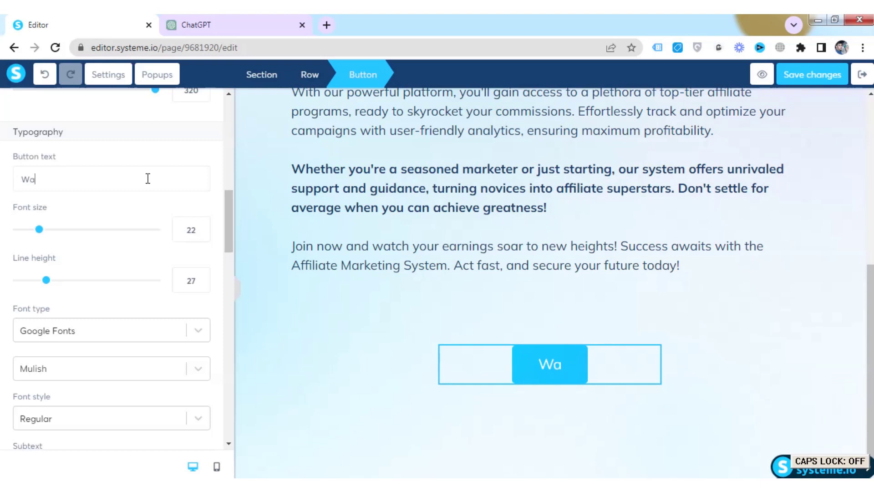
type("tch")
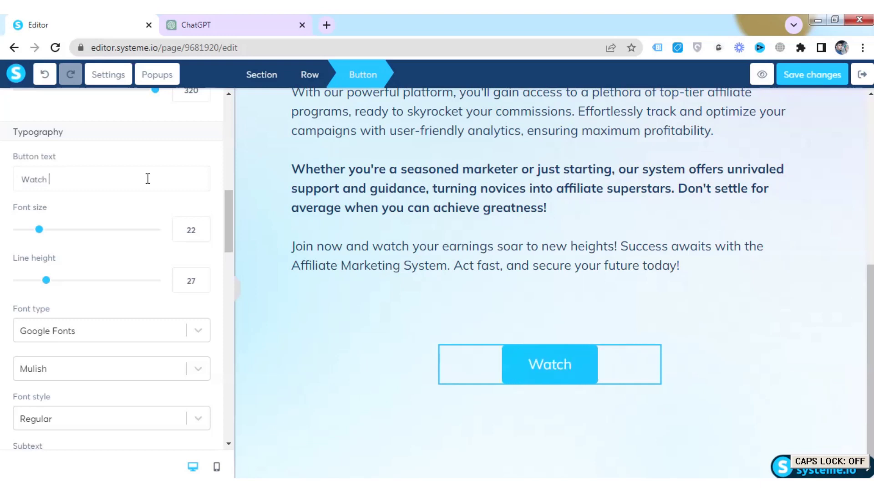
key("Caps_Lock")
type("The")
key("Caps_Lock")
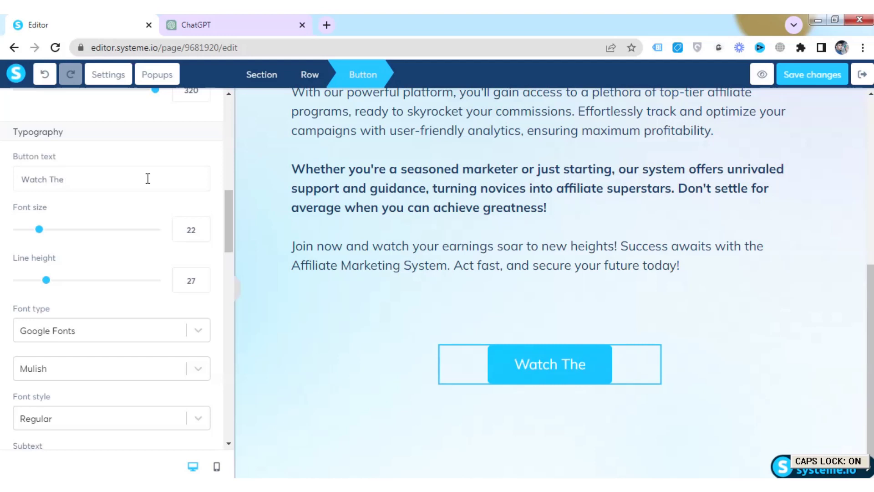
type("Video")
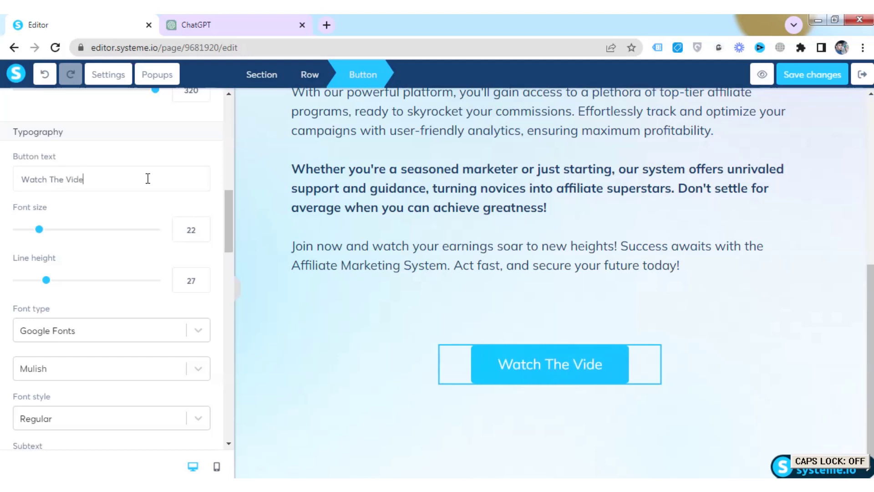
key("Caps_Lock")
type("N")
key("Caps_Lock")
type("ow")
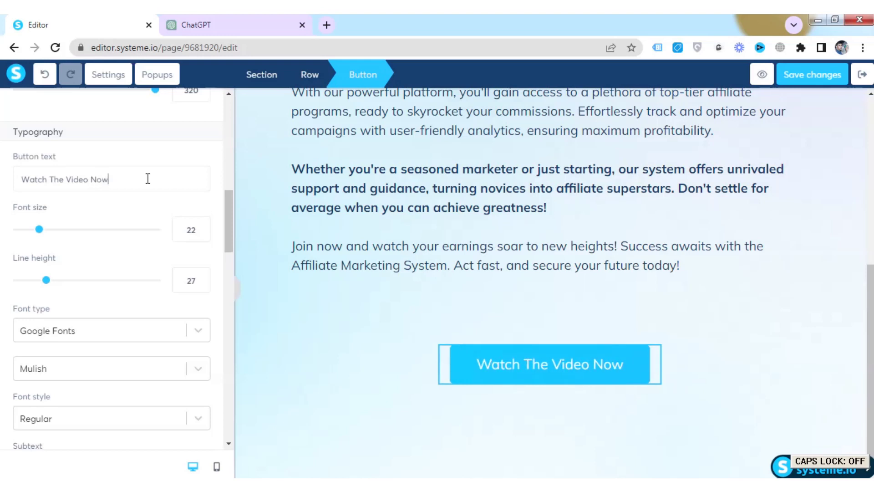
- Preview the thank-you page, close the ChatGPT tab, and return to the editor after dismissing the preview-mode notice
left_click(613, 338)
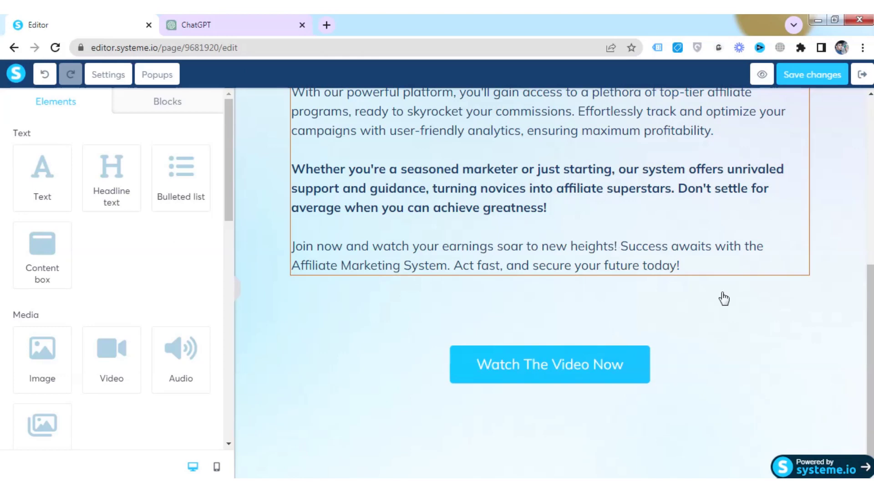
left_click_drag(870, 312, 872, 147)
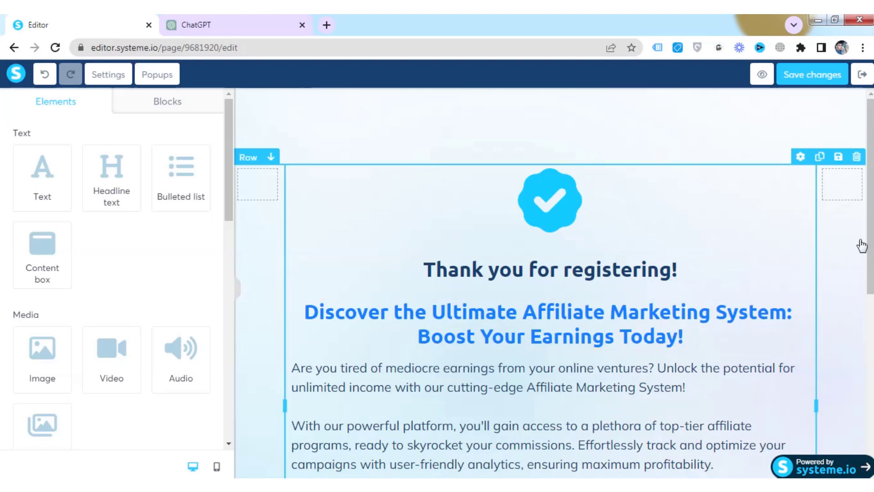
left_click_drag(869, 223, 870, 192)
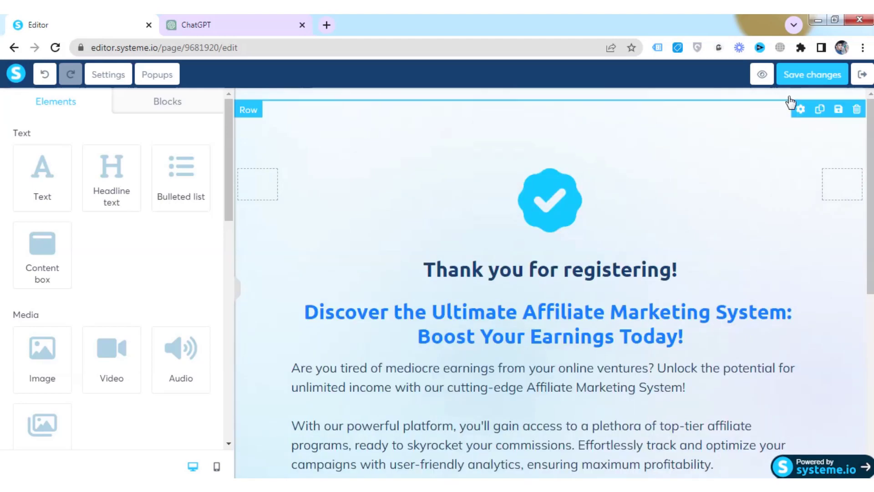
left_click(762, 75)
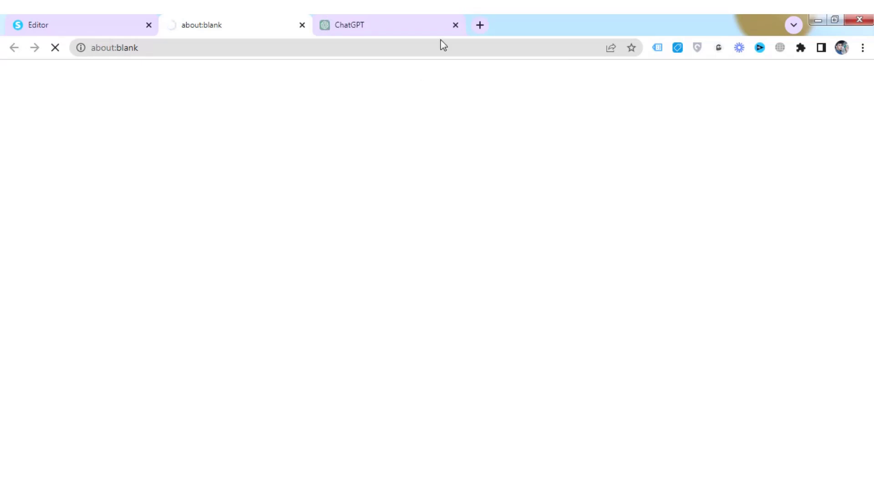
left_click(455, 25)
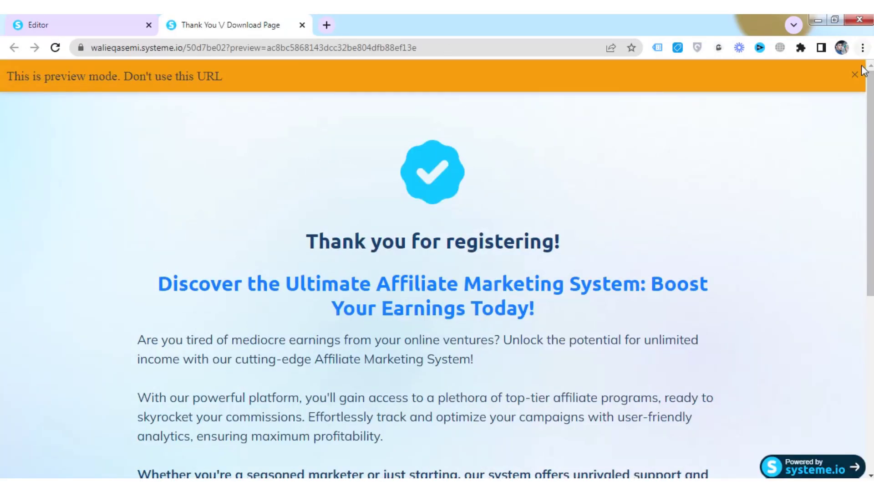
left_click(855, 75)
mouse_move(870, 97)
left_mouse_down()
mouse_move(867, 268)
mouse_move(860, 94)
left_mouse_up()
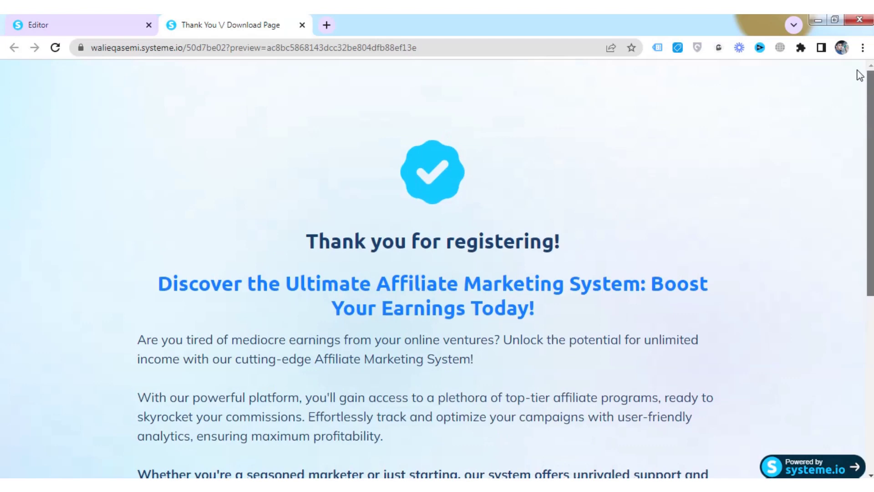
mouse_move(299, 29)
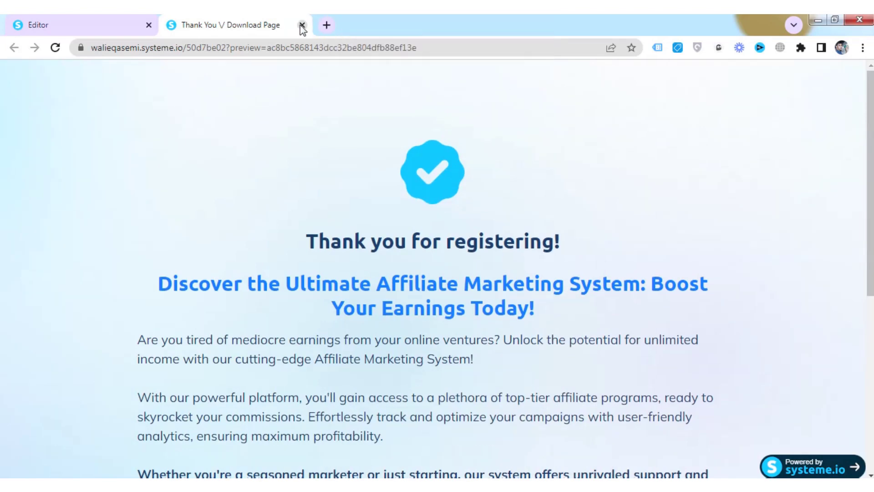
left_click(302, 26)
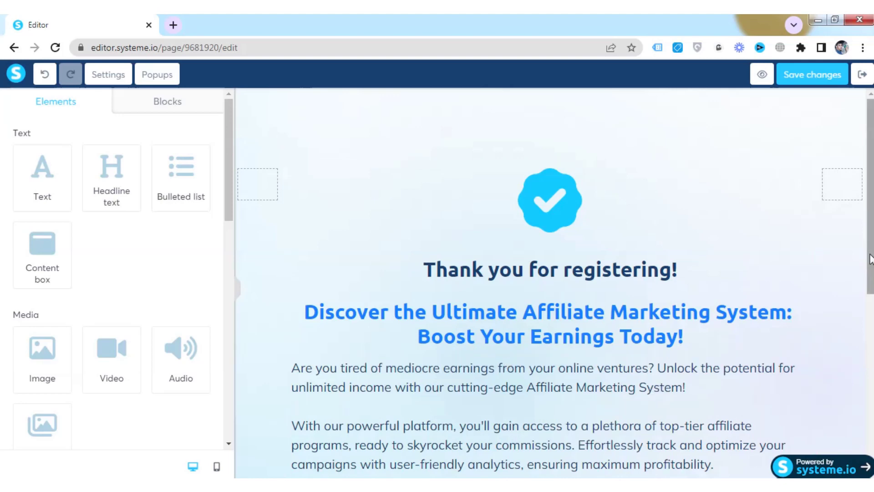
- Open the settings of the "Watch The Video Now" button and select the web address it links to
scroll(867, 321, "down", 2)
scroll(867, 321, "down", 5)
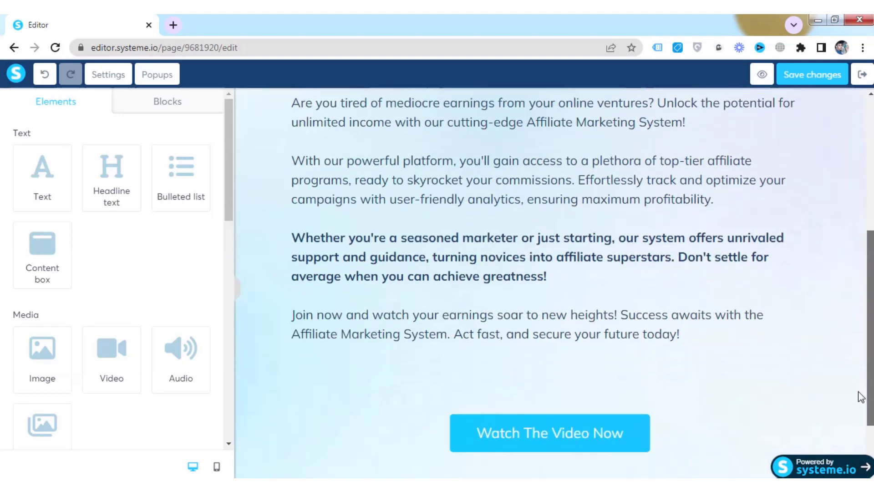
left_click(565, 418)
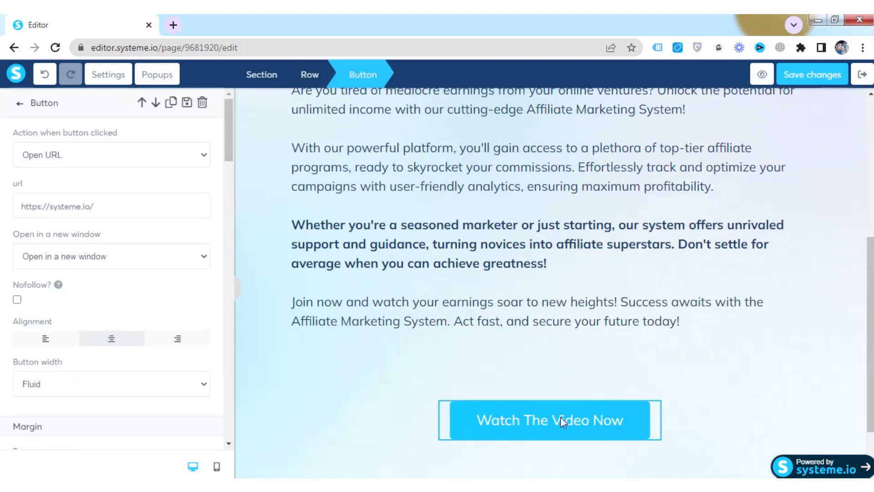
left_click(108, 208)
left_click_drag(93, 207, 18, 206)
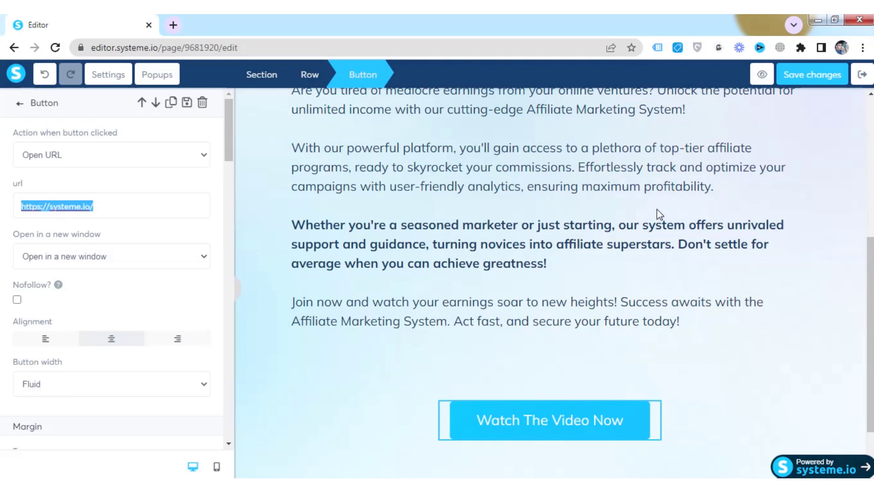
- Save the thank-you page, exit to the funnel, and open the Squeeze page's step configuration
left_click(807, 75)
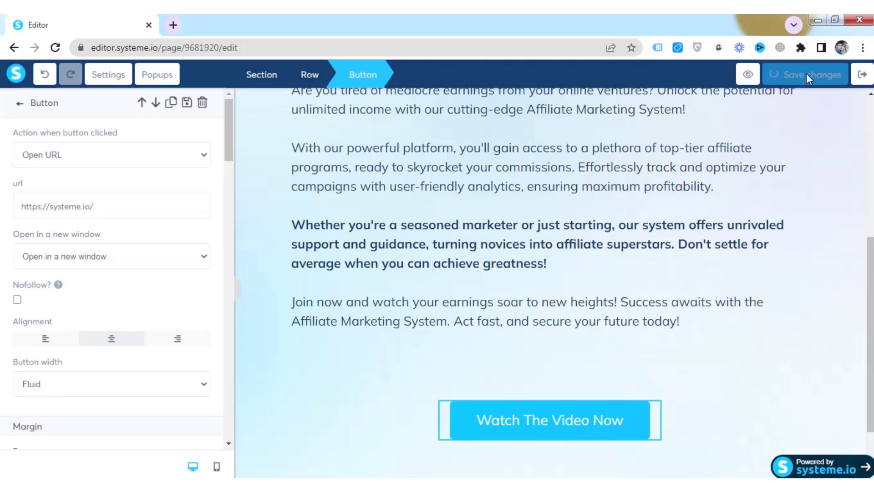
left_click(863, 78)
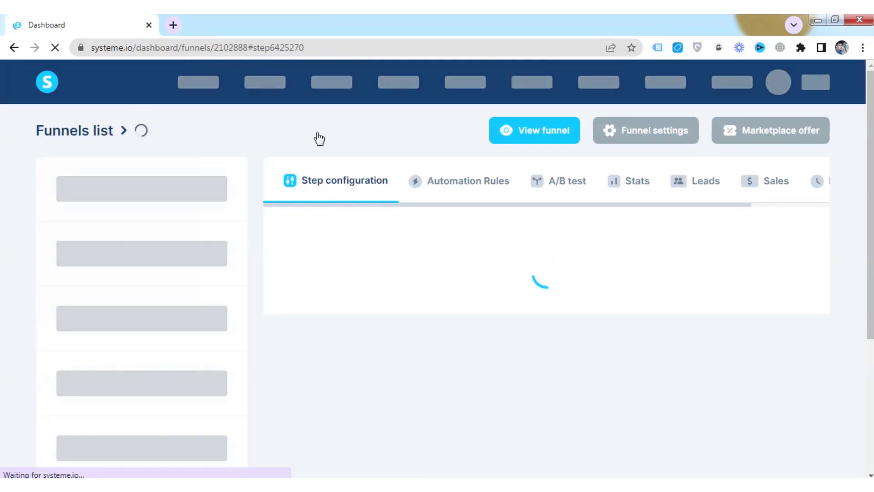
scroll(319, 138, "down", 1)
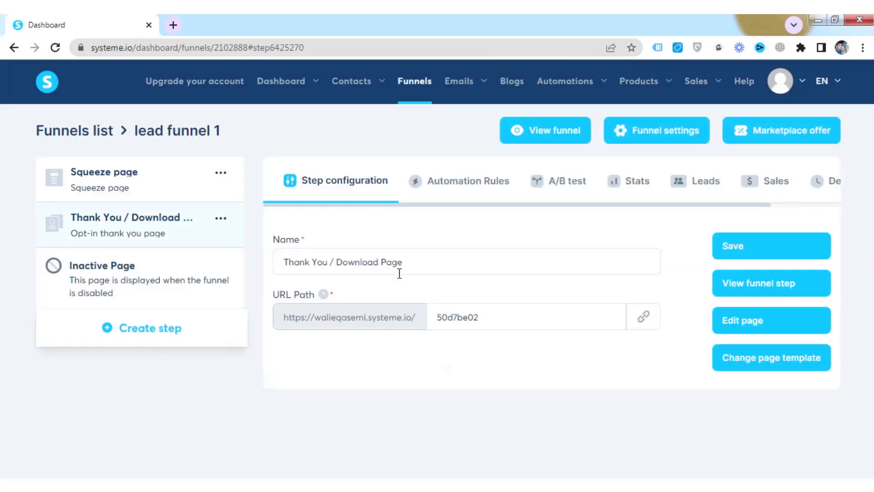
left_click(142, 181)
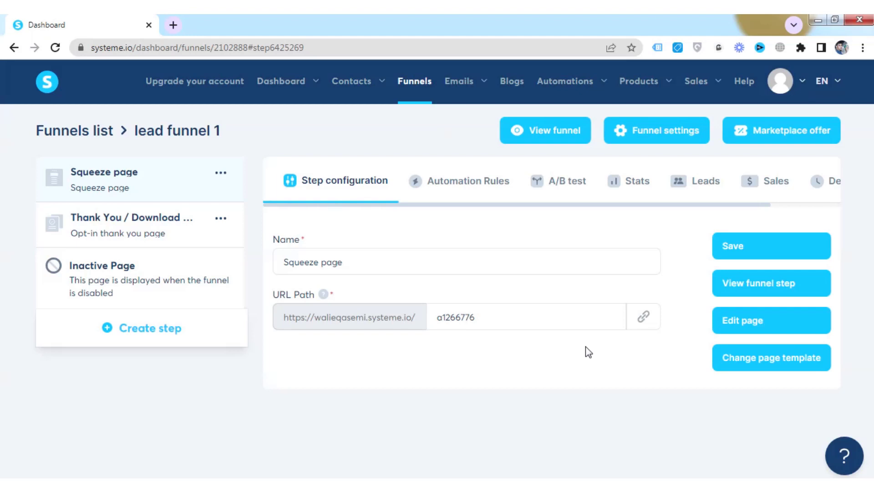
- Switch to the running PowerPoint slide show and advance from "Components of a Landing Page" to the "Free Book" slide
left_click(256, 485)
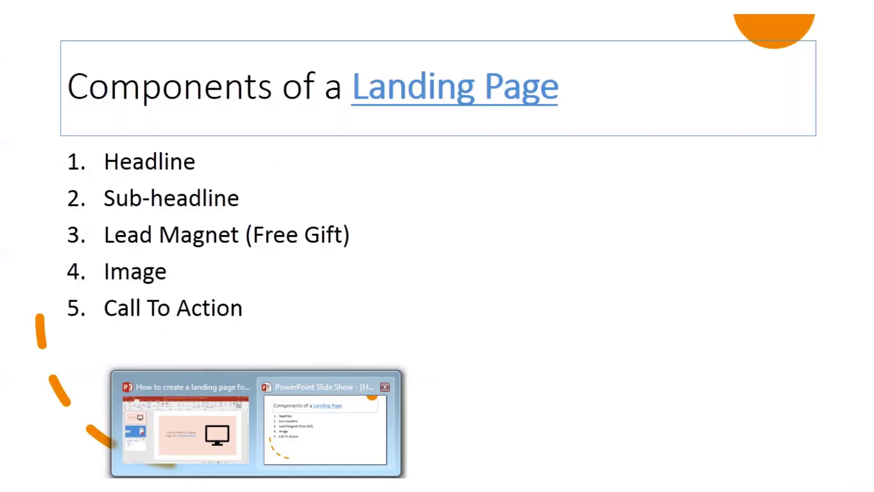
left_click(316, 410)
left_click(359, 182)
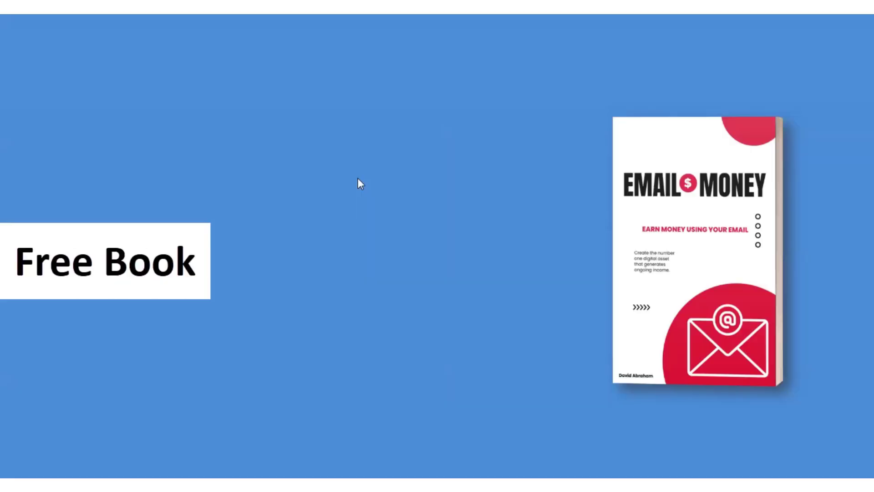